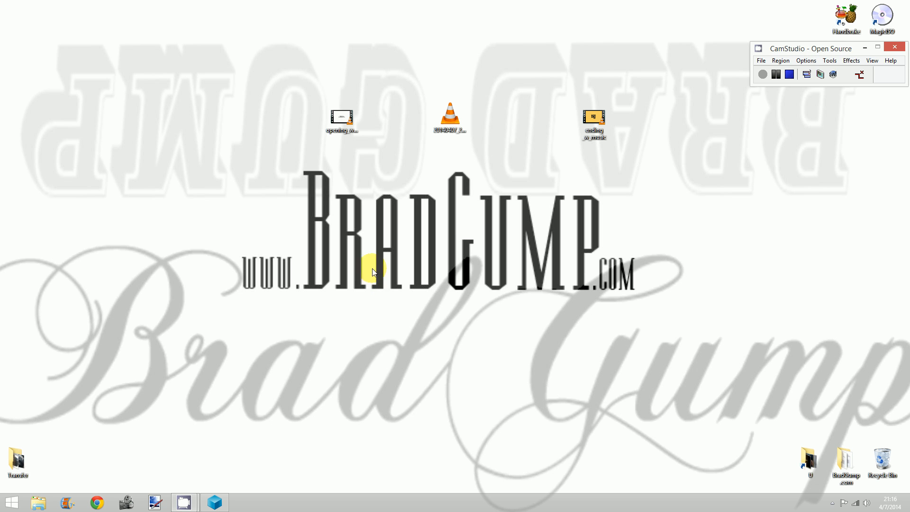
drag(291, 80, 379, 160)
drag(422, 81, 491, 149)
drag(562, 88, 635, 162)
click(340, 126)
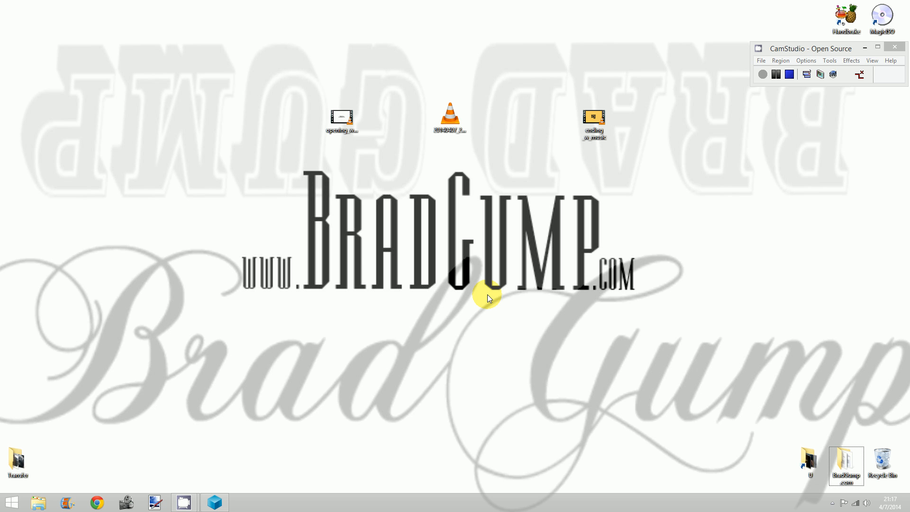
Step: Play the opening_w_Zombie_music.avi clip from the desktop, lower the sound volume while it plays, and close the player
double_click(342, 127)
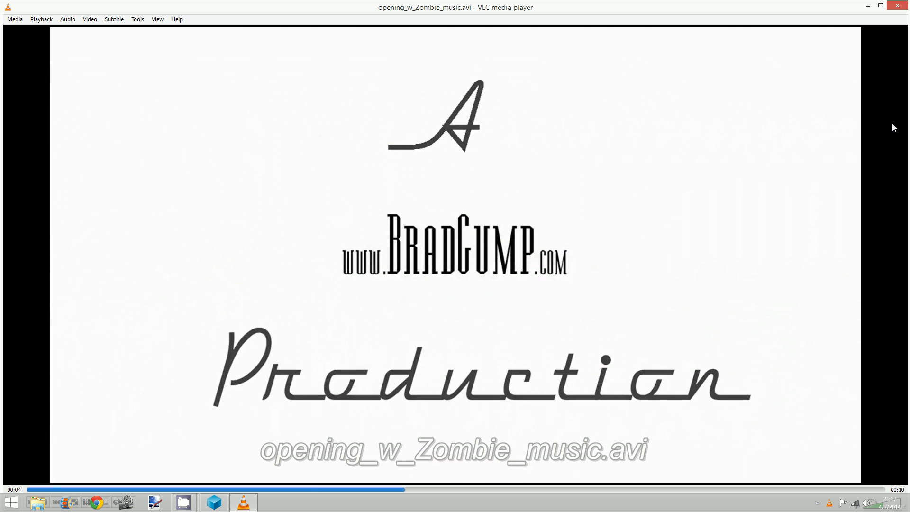
key(XF86AudioLowerVolume)
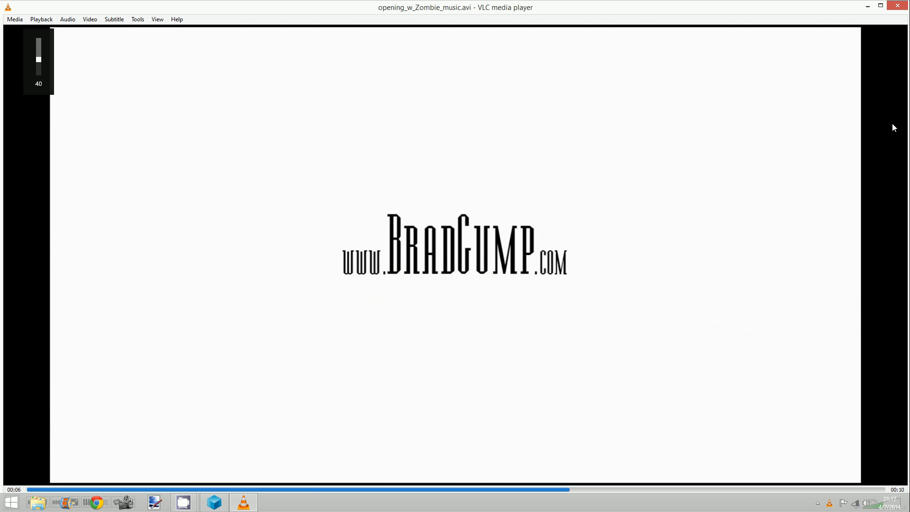
key(XF86AudioLowerVolume)
key(XF86AudioLowerVolume)
key(XF86AudioLowerVolume)
key(XF86AudioLowerVolume)
key(XF86AudioLowerVolume)
key(XF86AudioLowerVolume)
key(XF86AudioLowerVolume)
key(XF86AudioLowerVolume)
key(XF86AudioLowerVolume)
key(XF86AudioLowerVolume)
key(XF86AudioLowerVolume)
key(XF86AudioLowerVolume)
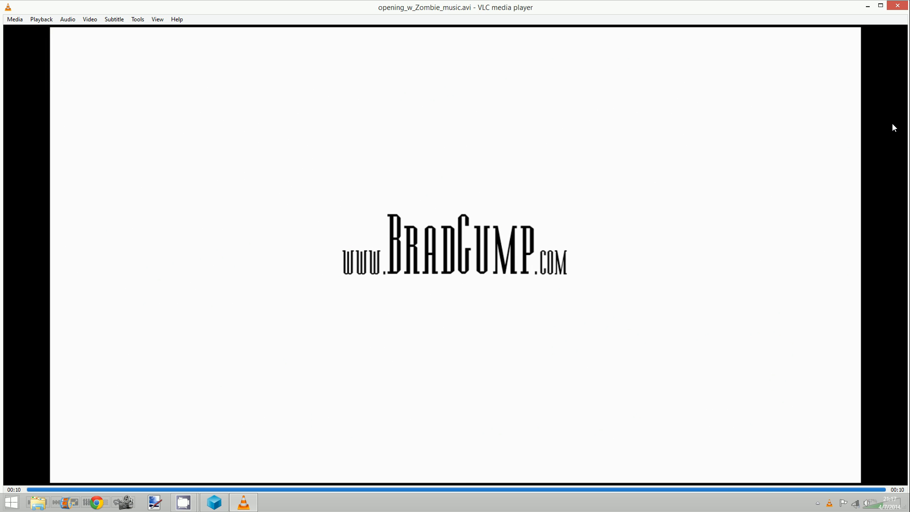
click(897, 6)
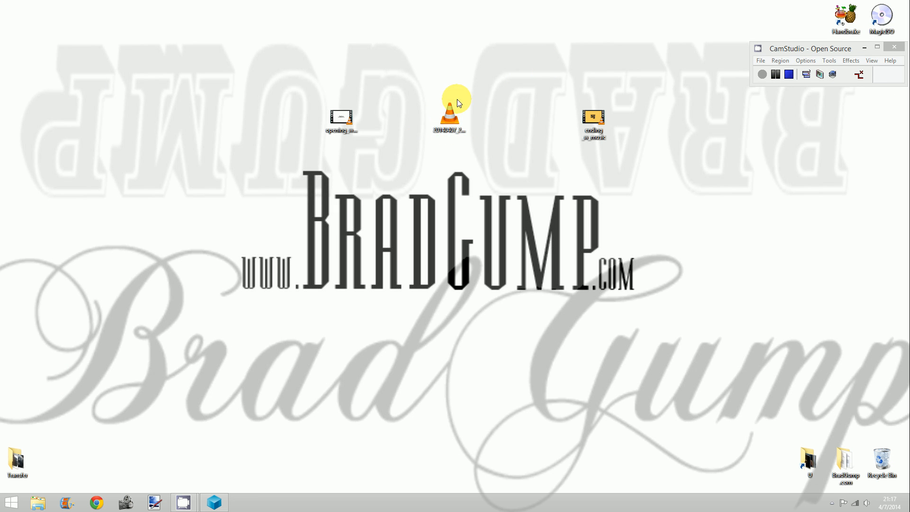
Step: Skim through the 20140407_2052_14.avi recording at several points, play the ending _w_music.avi clip, and close each one after viewing
double_click(447, 122)
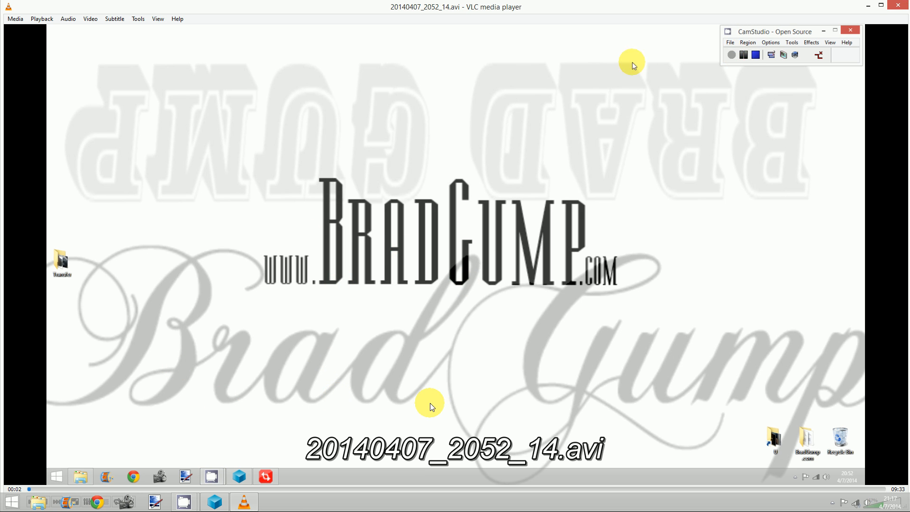
click(138, 488)
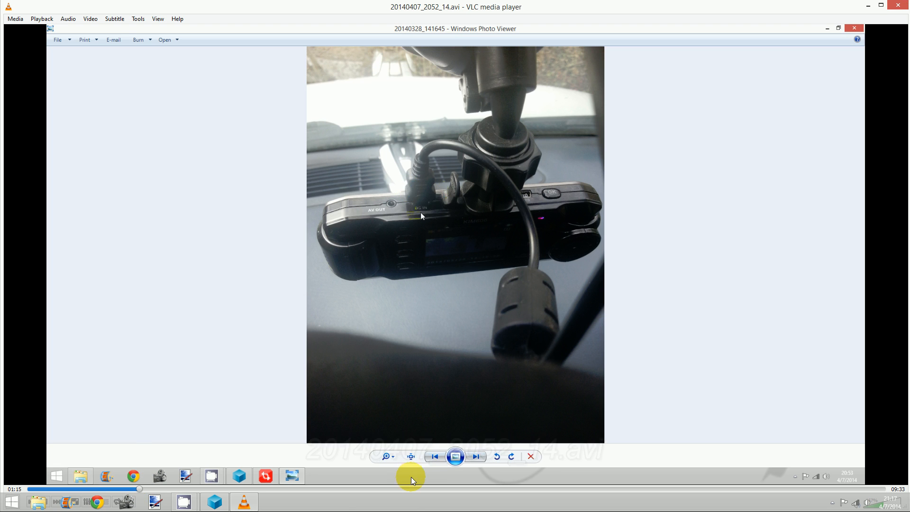
click(416, 487)
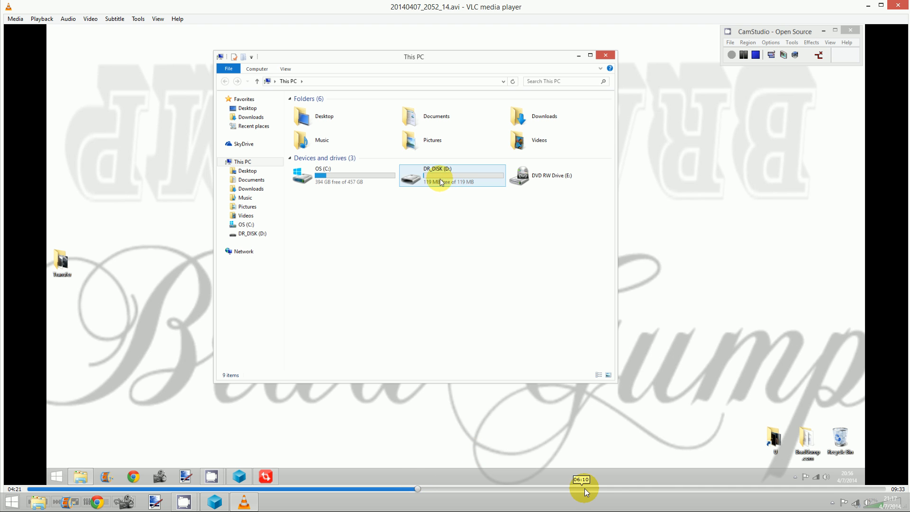
click(607, 489)
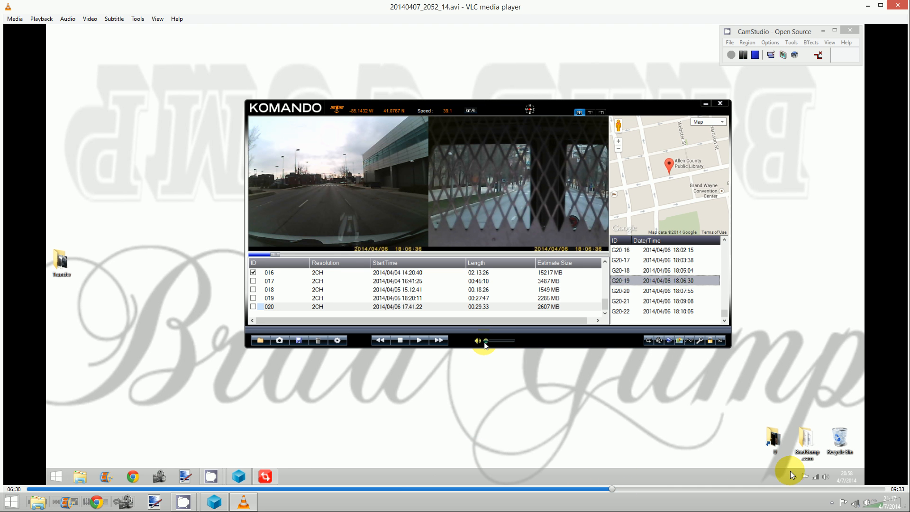
click(806, 487)
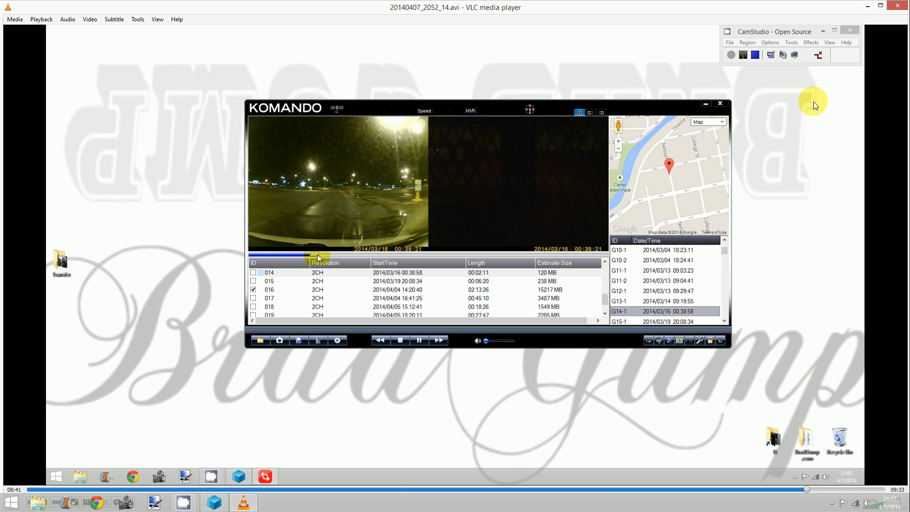
click(893, 7)
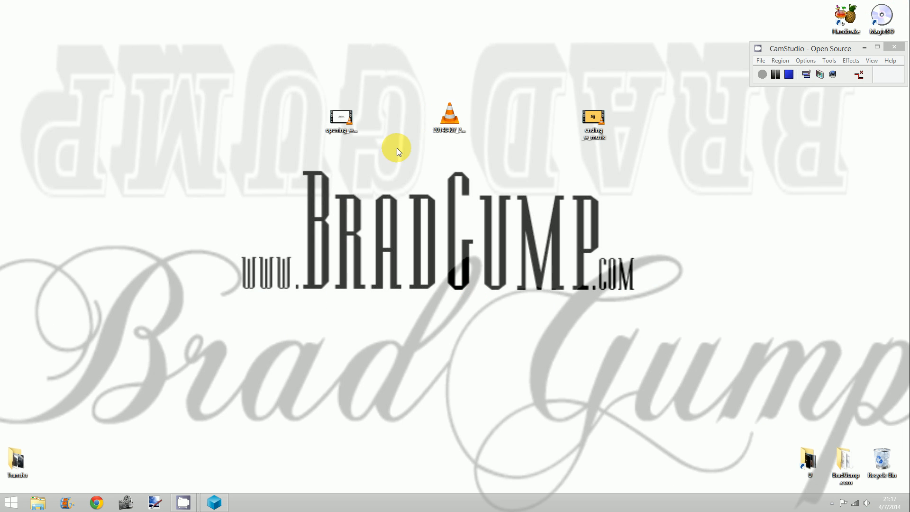
double_click(594, 119)
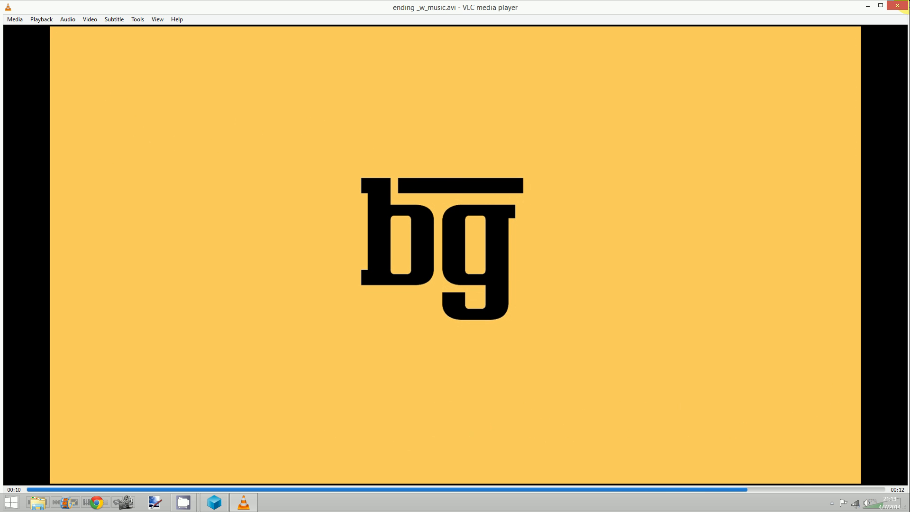
click(899, 6)
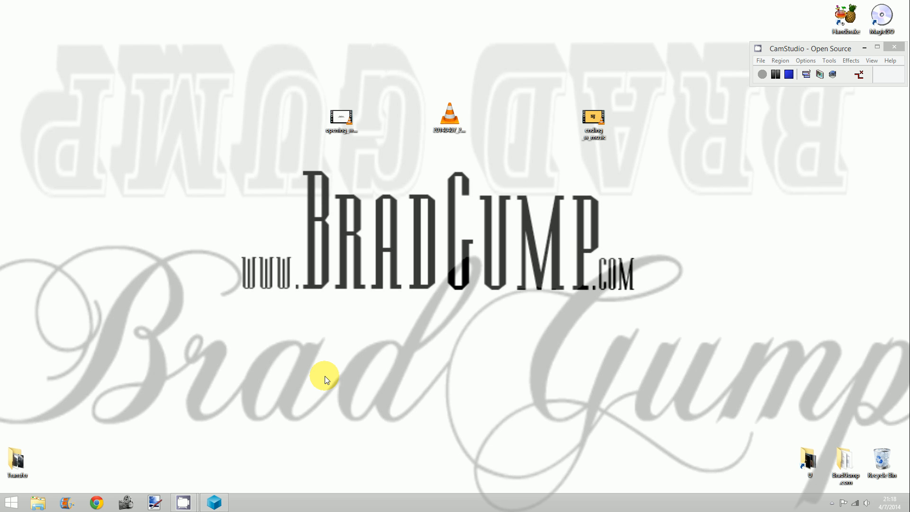
click(128, 504)
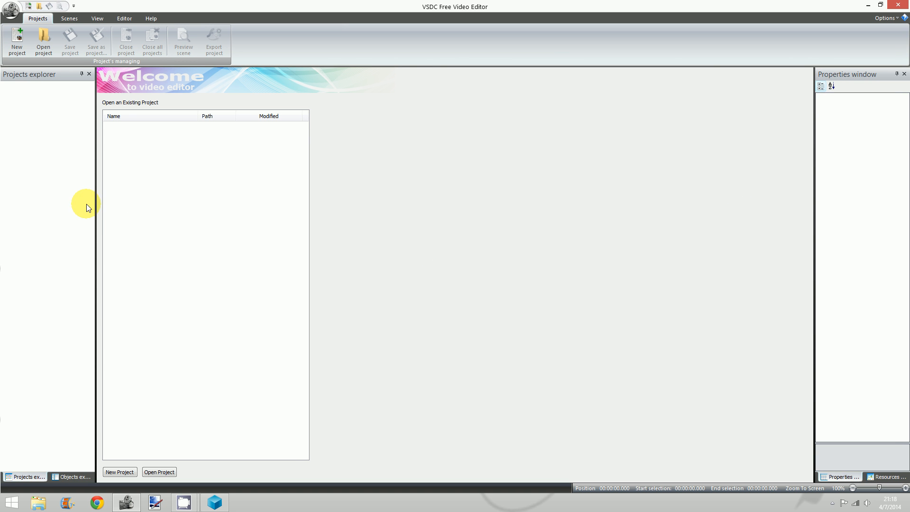
click(18, 43)
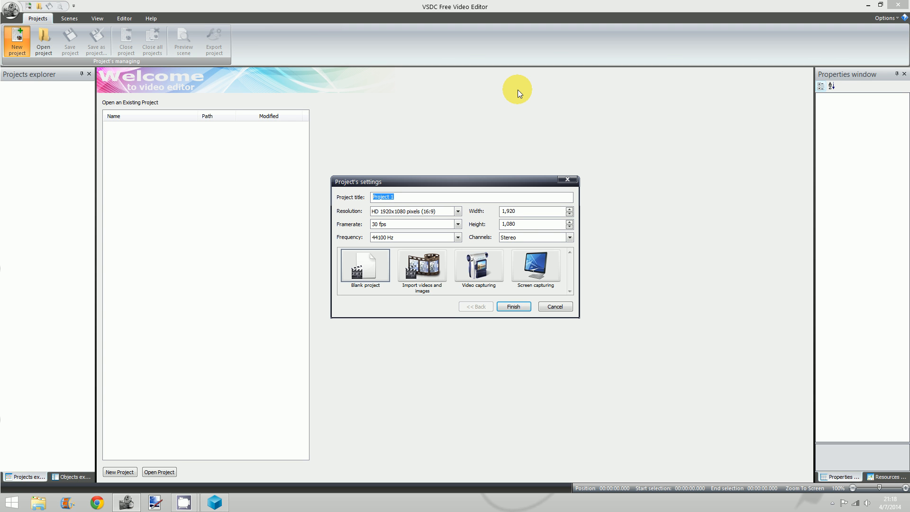
text(GPS/w)
text(although)
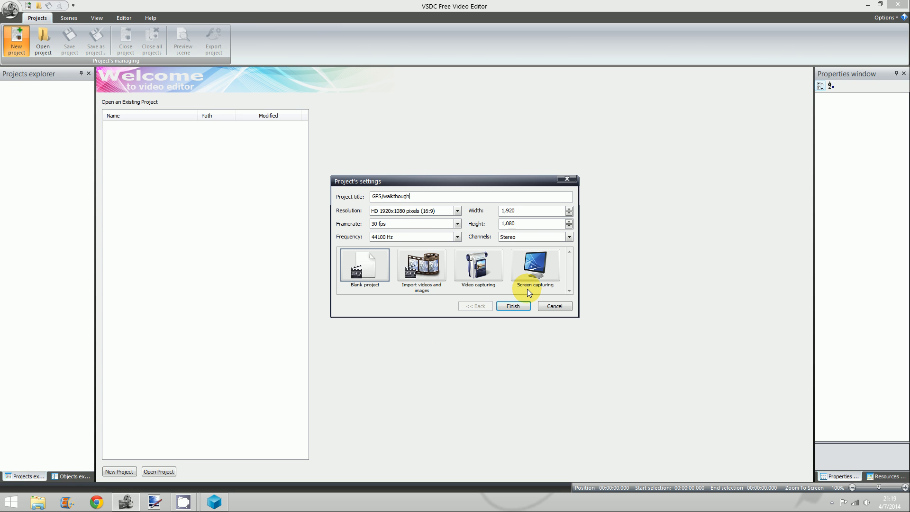
click(866, 6)
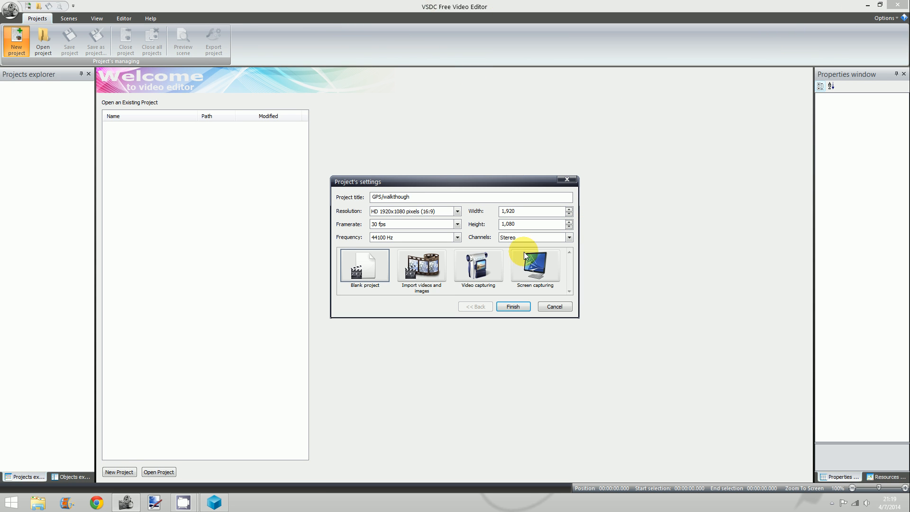
click(549, 309)
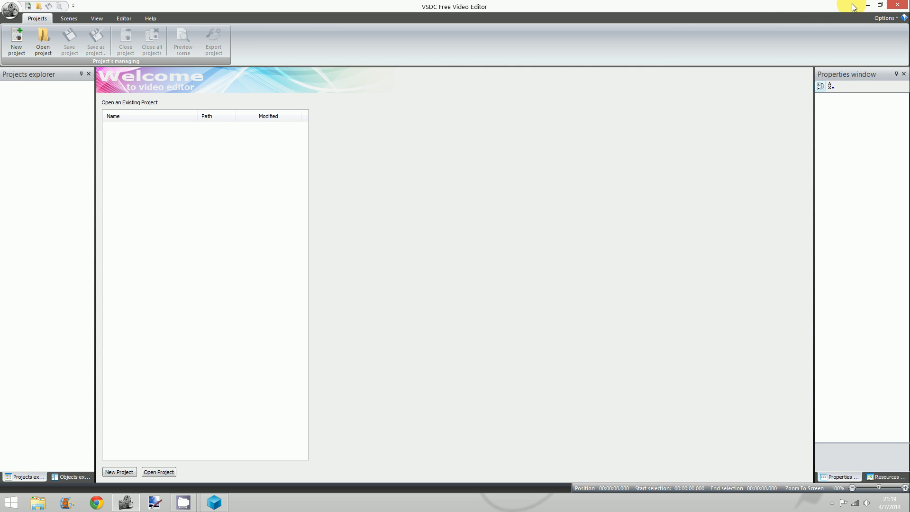
click(868, 7)
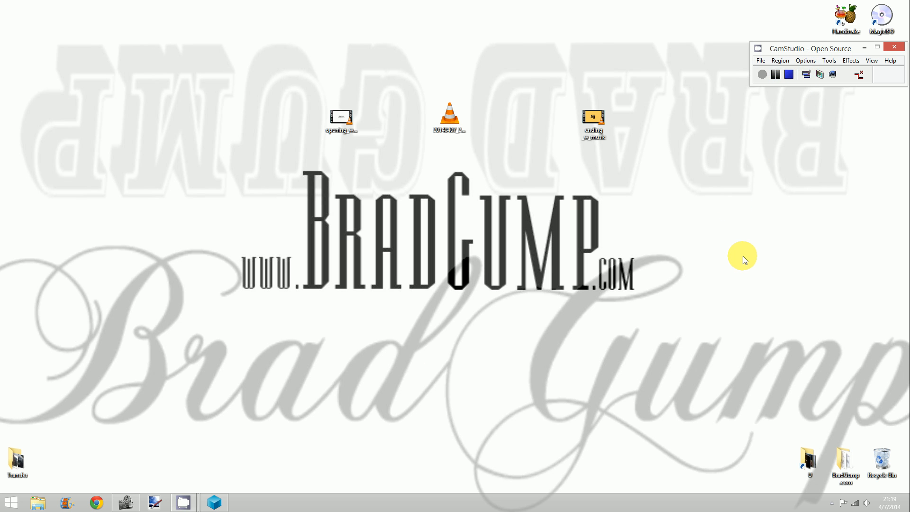
Step: Switch to VSDC Free Video Editor and create a new project titled GPS/Wlkthough using the Import videos and images option
click(163, 506)
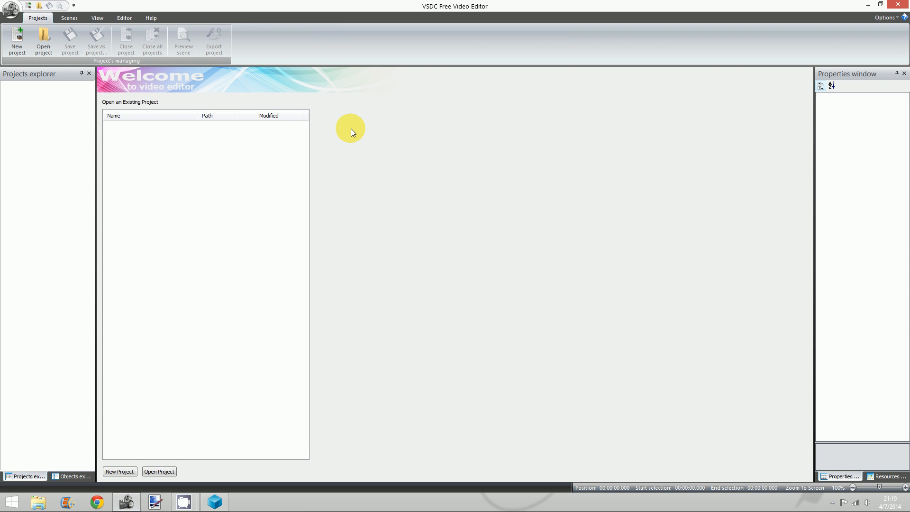
click(17, 41)
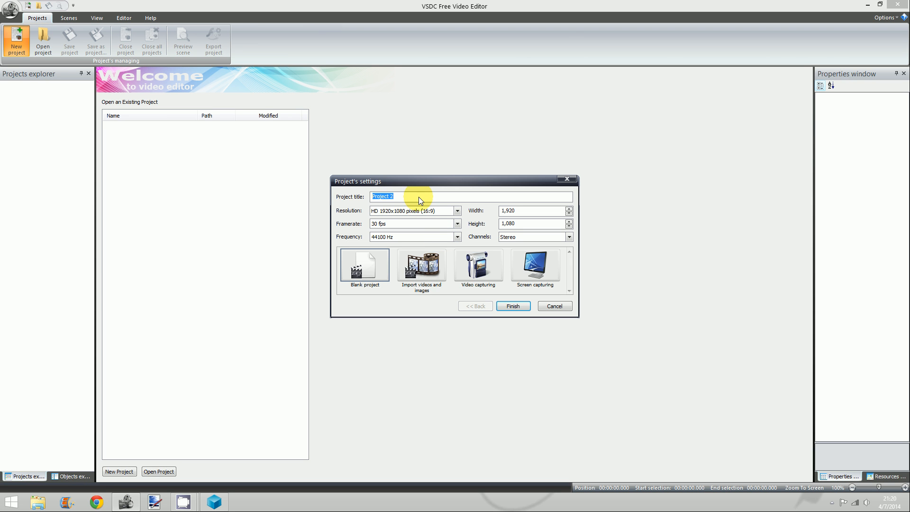
text(GPS/Wlkthough)
click(423, 268)
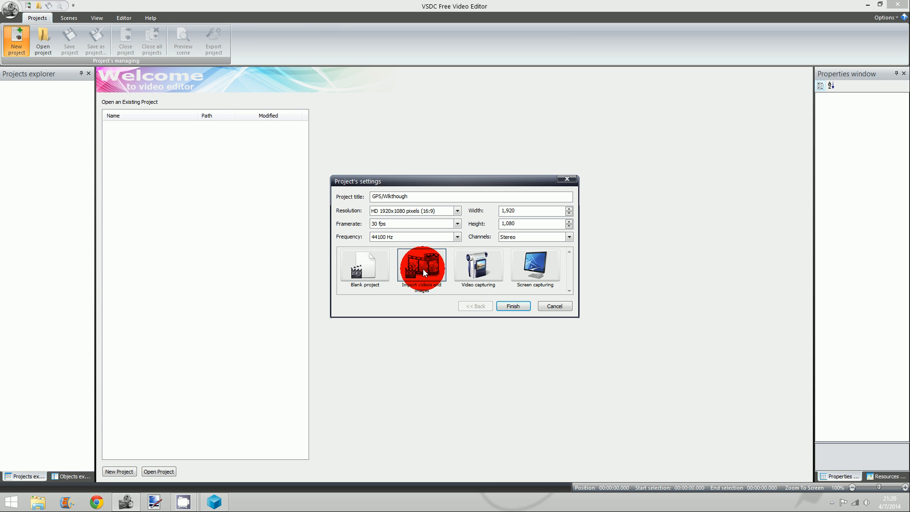
click(517, 306)
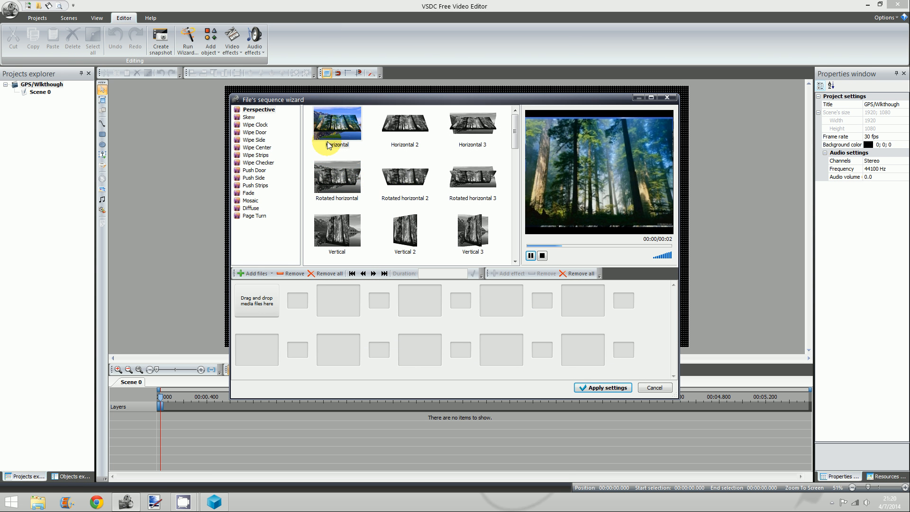
Step: Preview sample transitions from the Perspective, Mosaic, Page Turn and Push Door groups, including Vertical 2 and Spiral Out with 16x16 grid
click(405, 228)
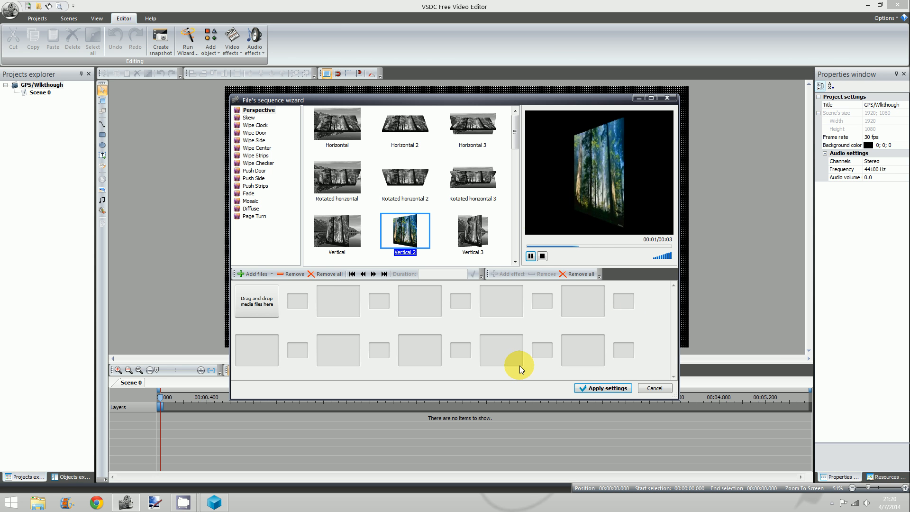
click(251, 201)
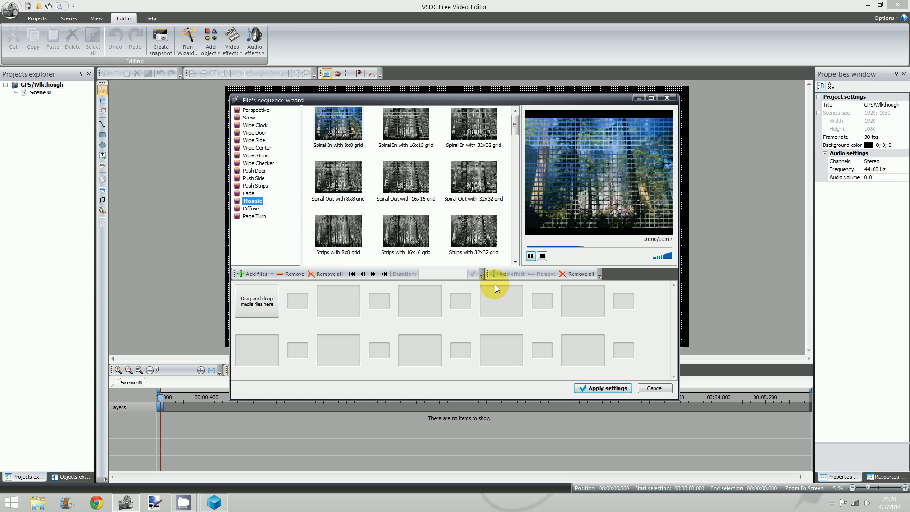
click(410, 181)
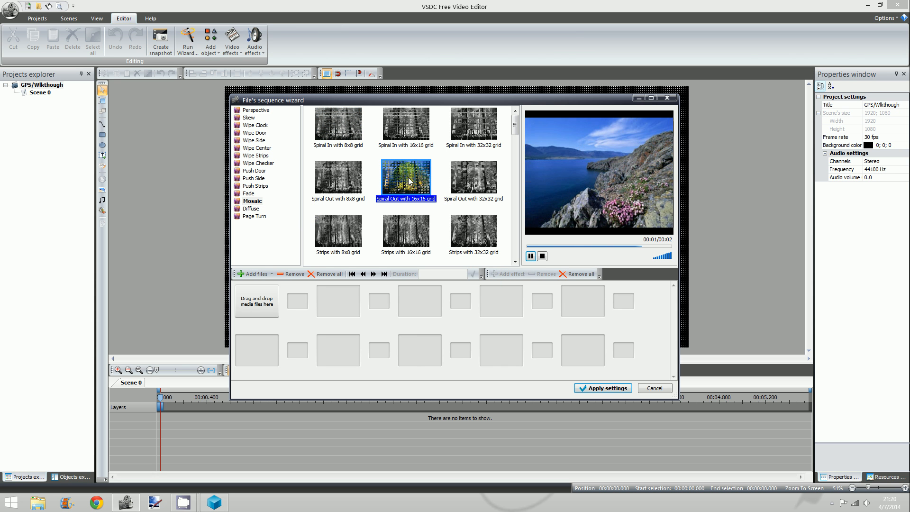
click(252, 216)
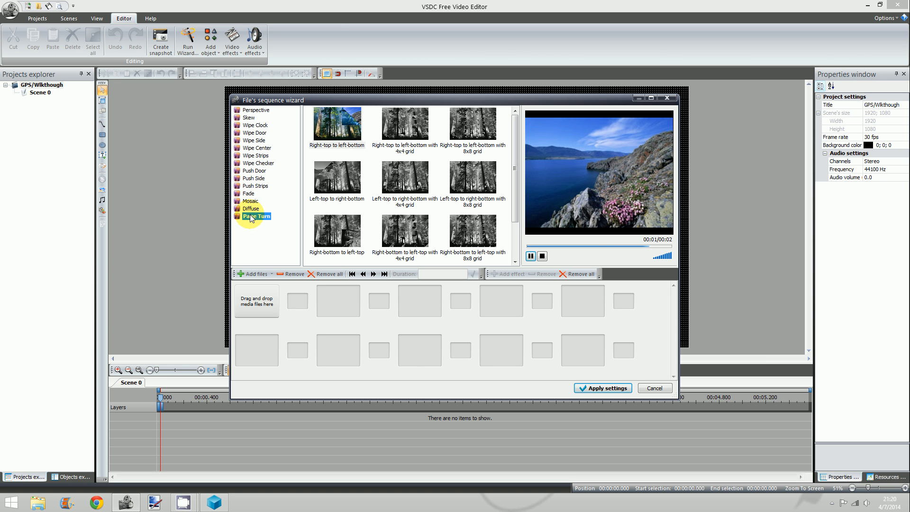
click(254, 173)
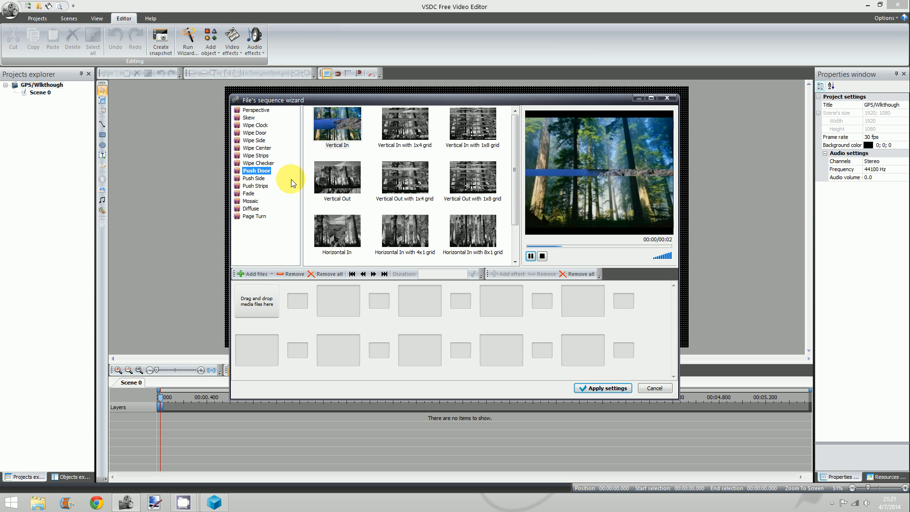
click(396, 182)
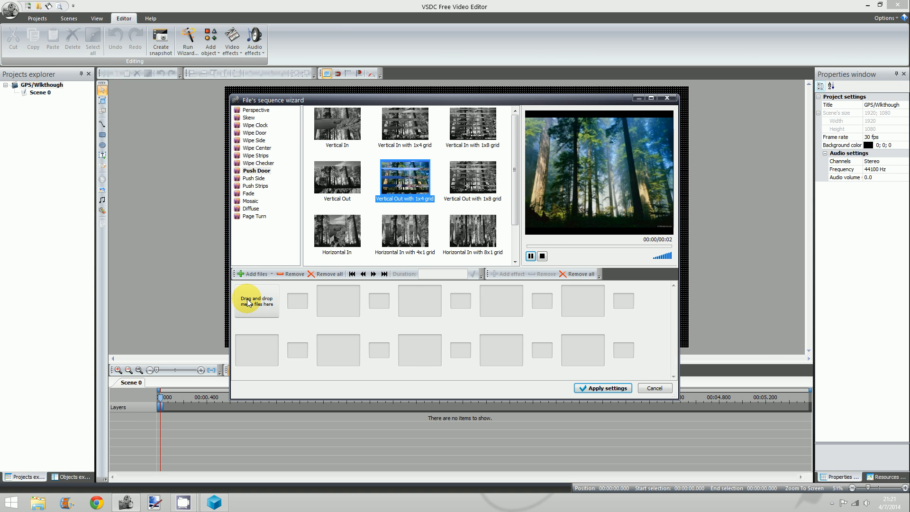
Step: Add the opening_w_Zombie_music clip as the first item of the sequence and apply the Fade out transition after it
click(260, 302)
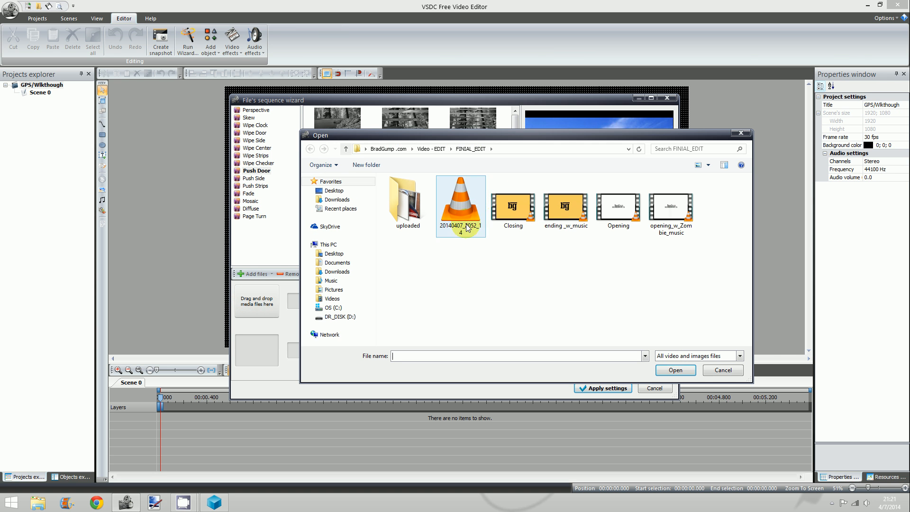
double_click(657, 217)
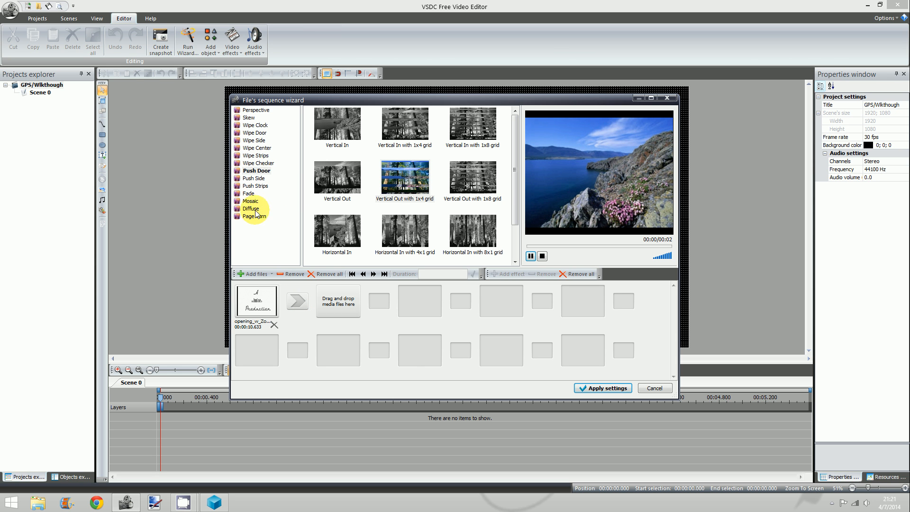
click(249, 193)
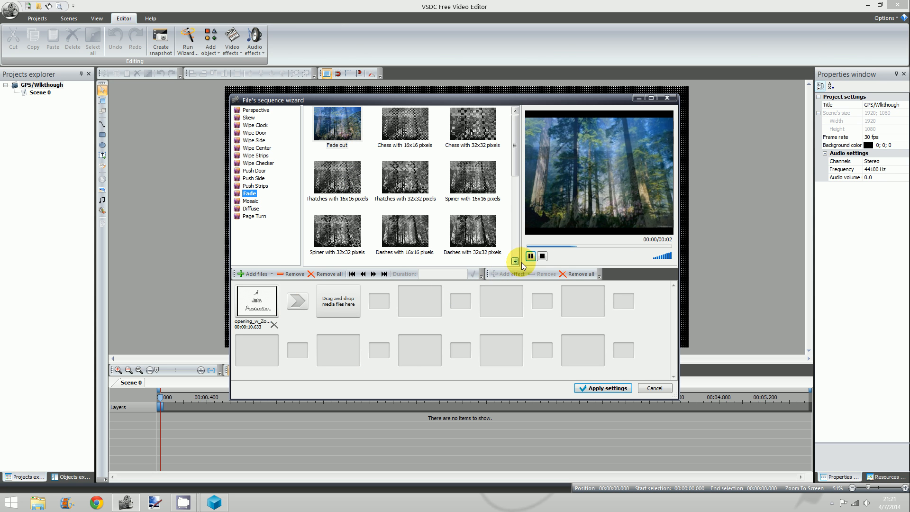
click(302, 304)
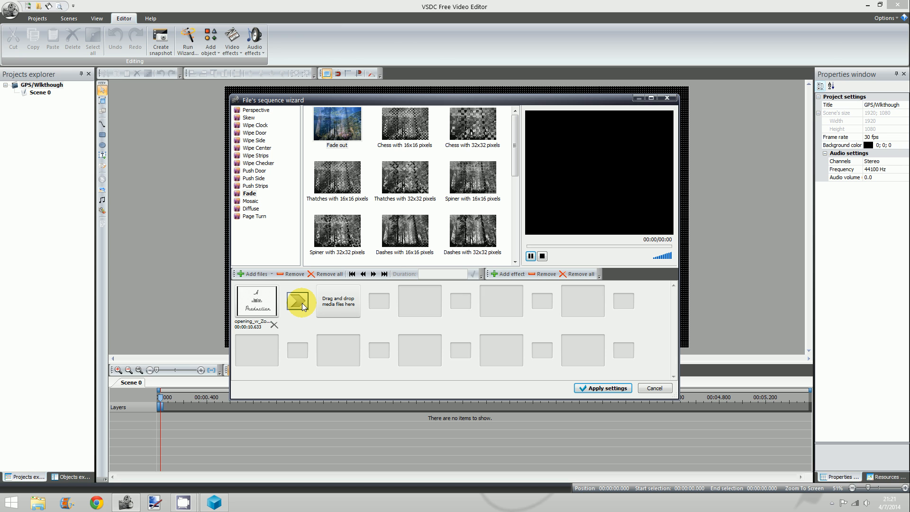
click(517, 273)
Step: Add the 20140407_2052_14 video as the second clip of the sequence
click(334, 300)
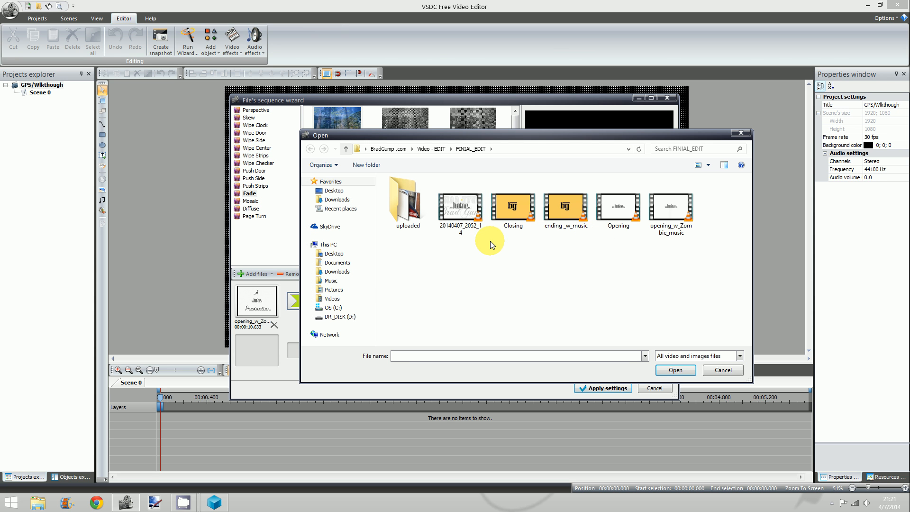
double_click(462, 208)
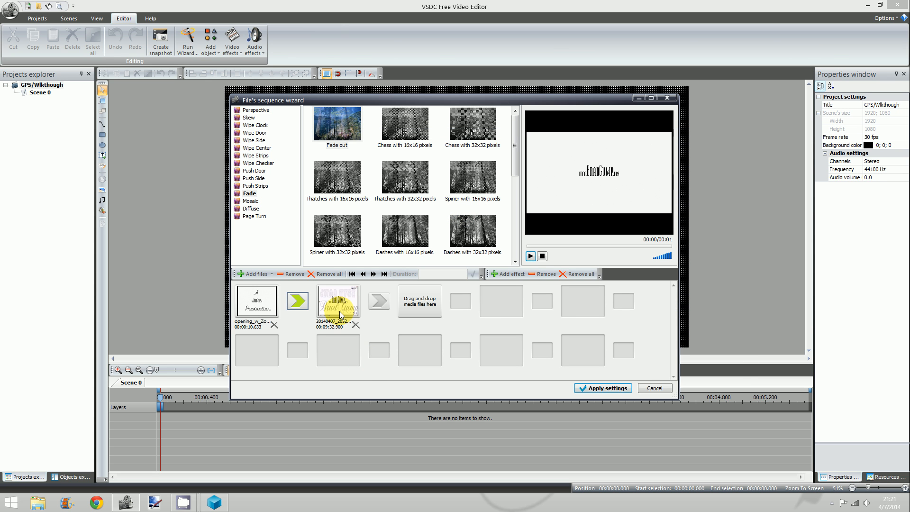
Step: Preview the Fade out transition between the opening clip and the main video, and apply the sequence to the timeline
click(297, 301)
click(531, 256)
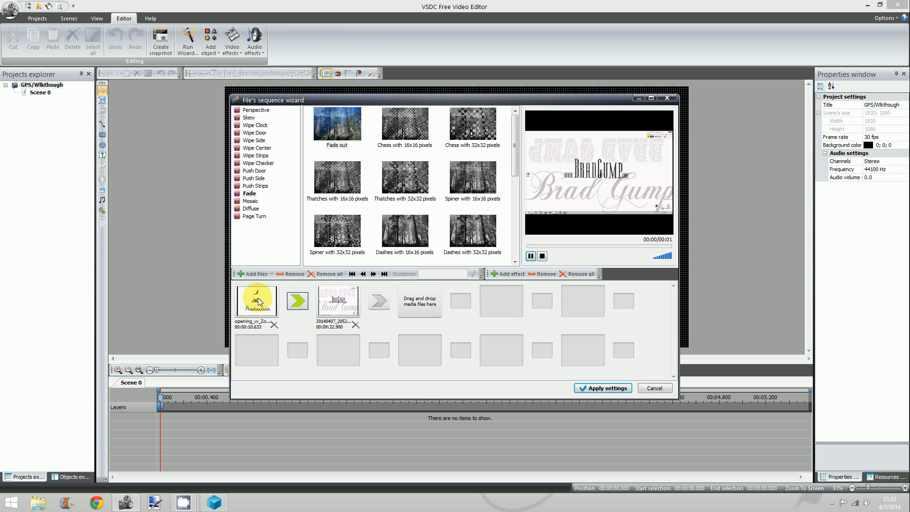
click(298, 301)
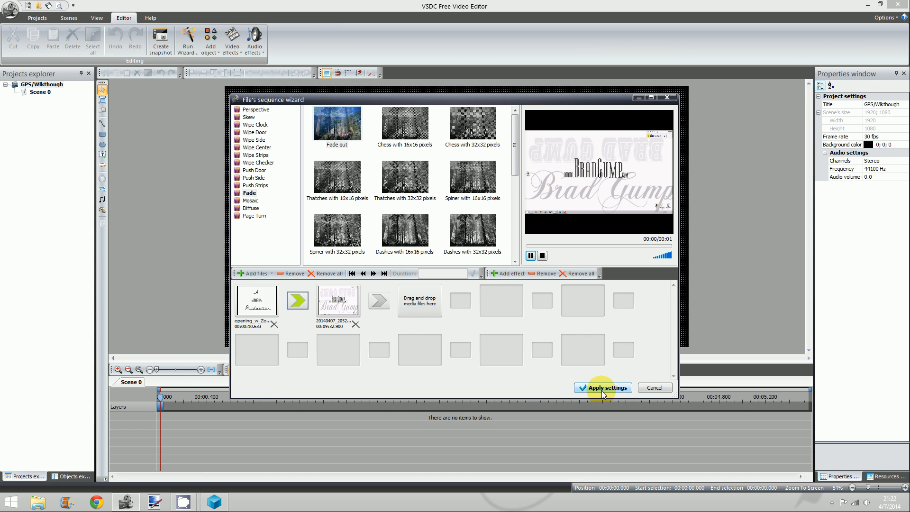
click(602, 390)
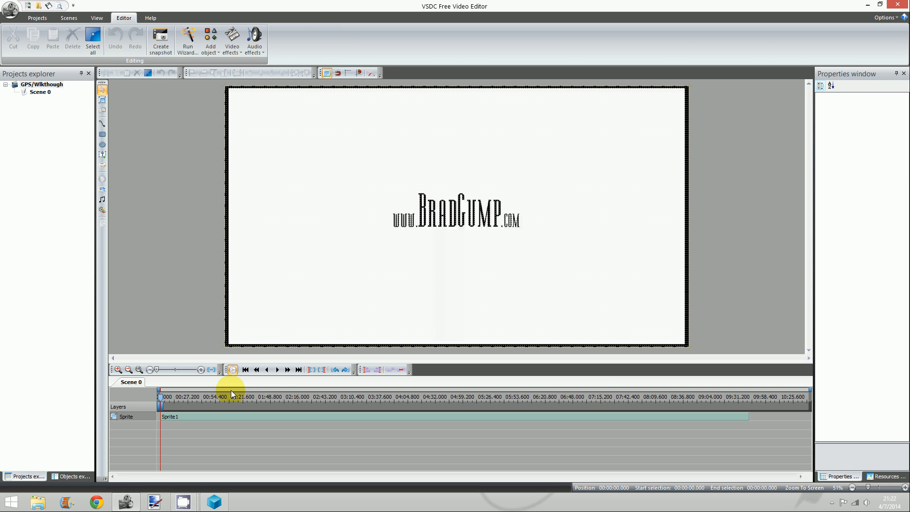
Step: Review the combined sequence at several points along the timeline, from the opening into the main recording
click(289, 371)
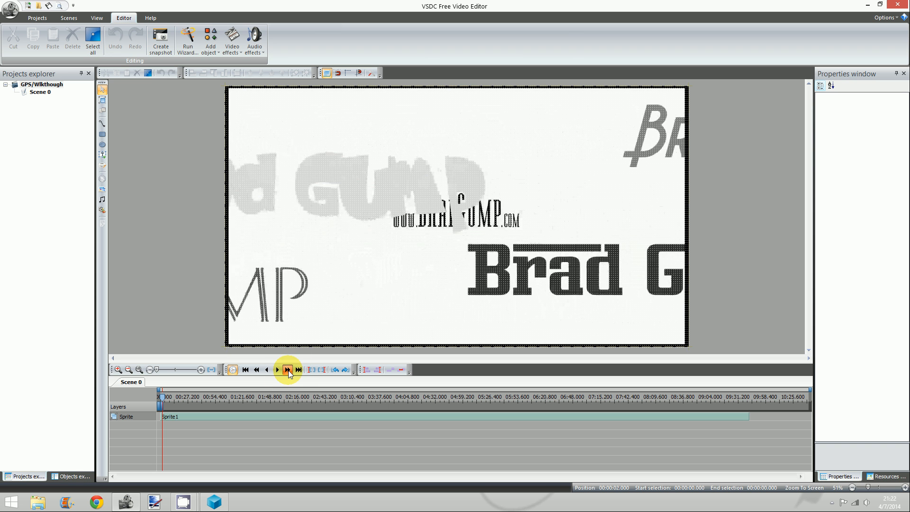
click(315, 398)
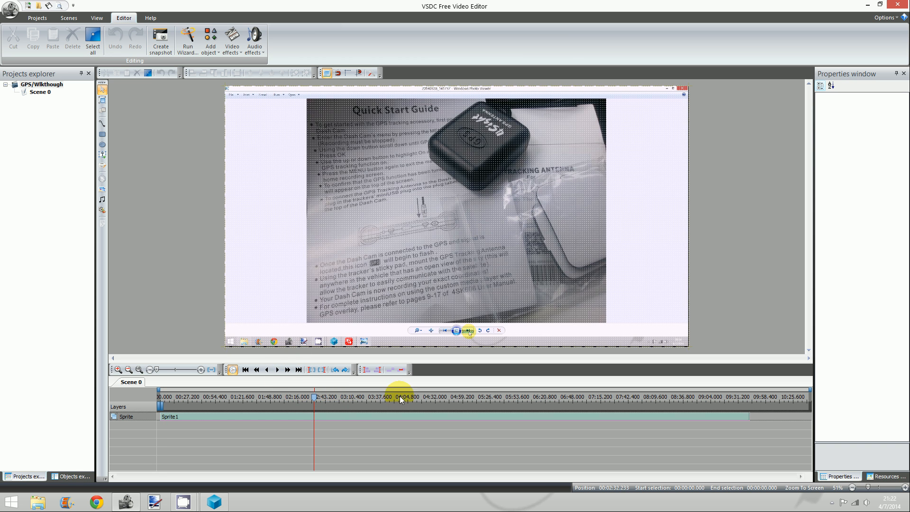
click(410, 397)
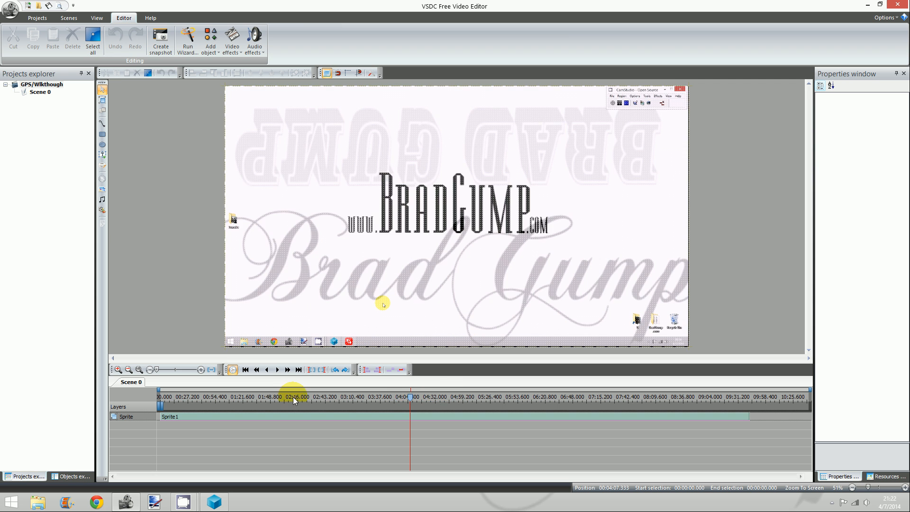
click(266, 401)
click(259, 401)
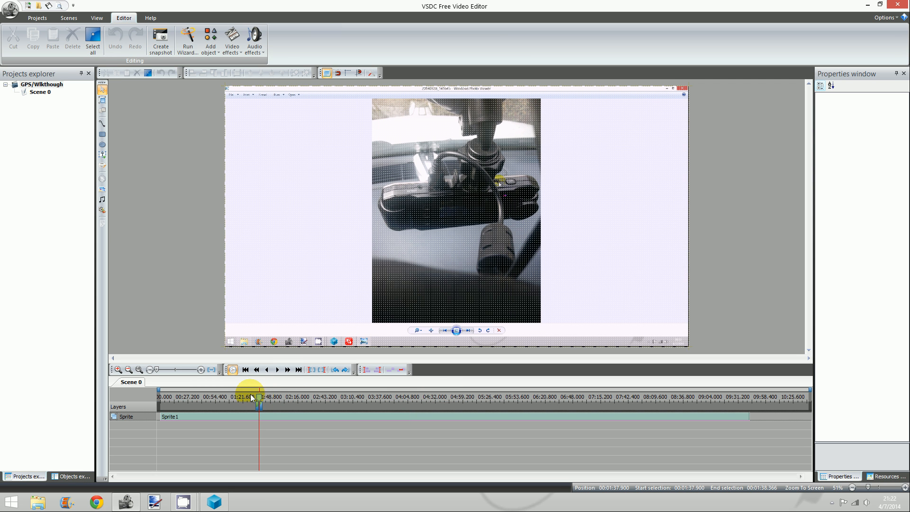
click(226, 400)
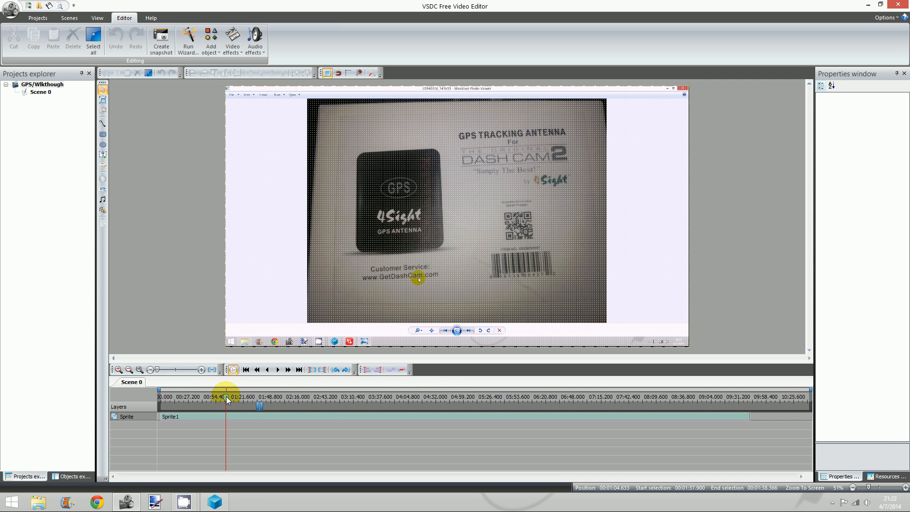
click(202, 400)
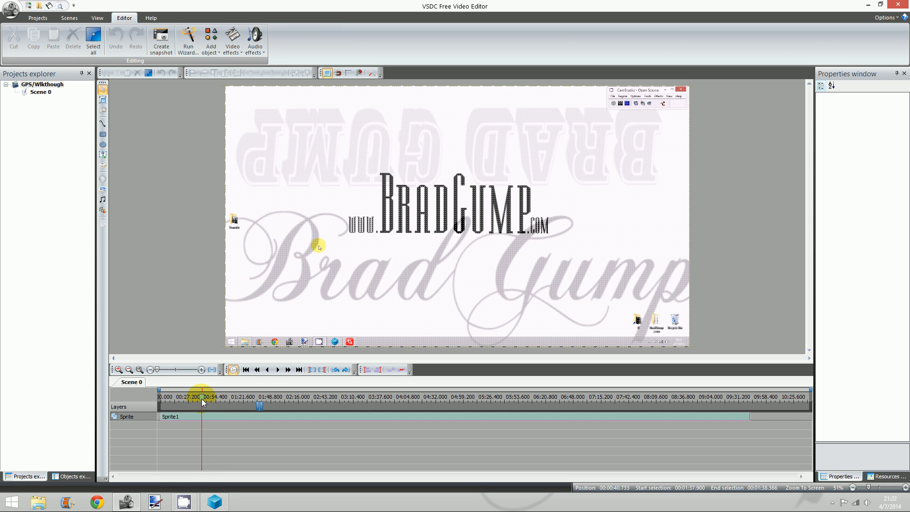
click(209, 398)
click(191, 399)
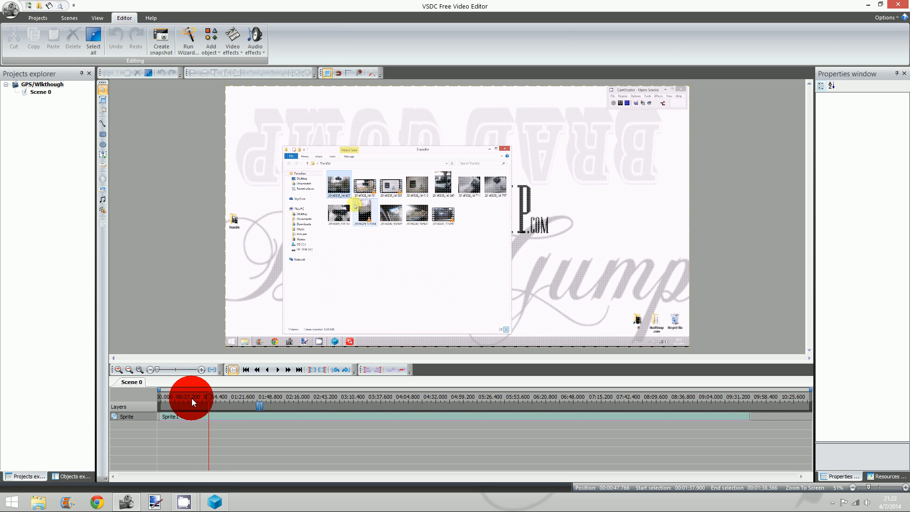
click(177, 398)
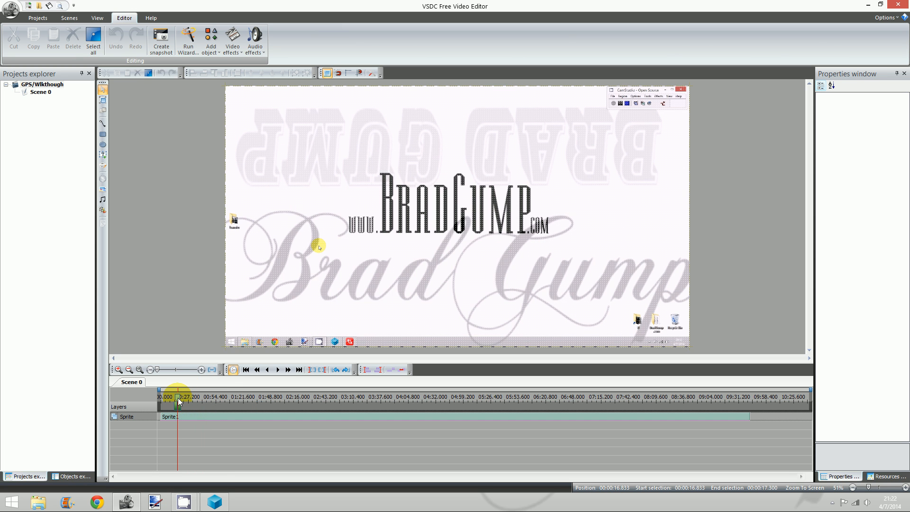
Step: Delete the Sprite1 object holding the combined sequence from the timeline
click(194, 416)
right_click(195, 415)
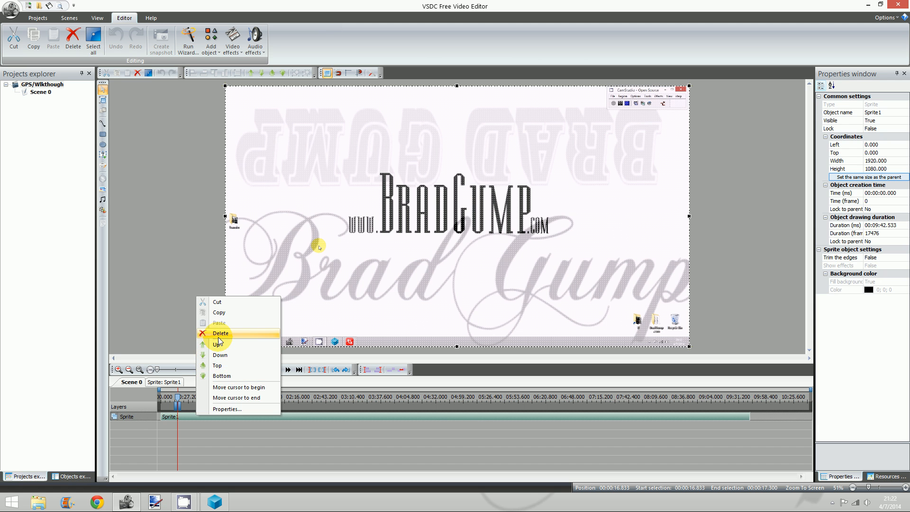
click(217, 333)
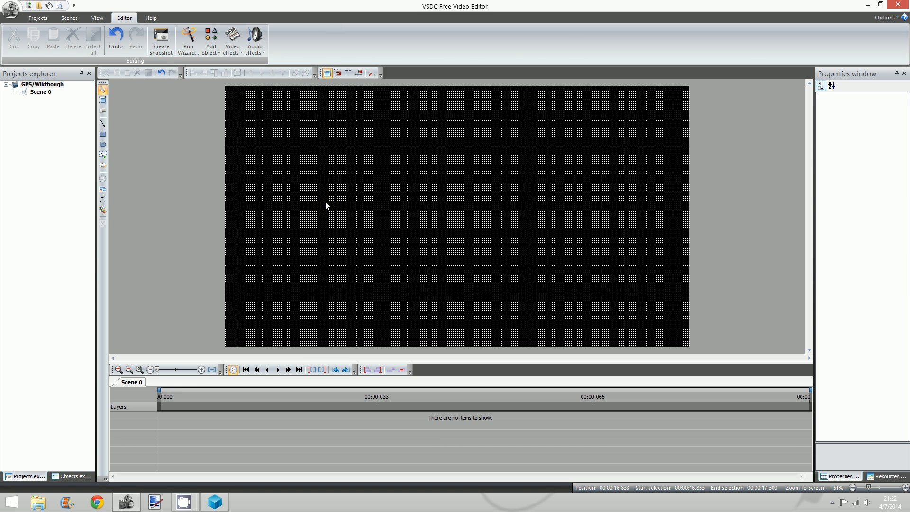
drag(325, 202, 481, 159)
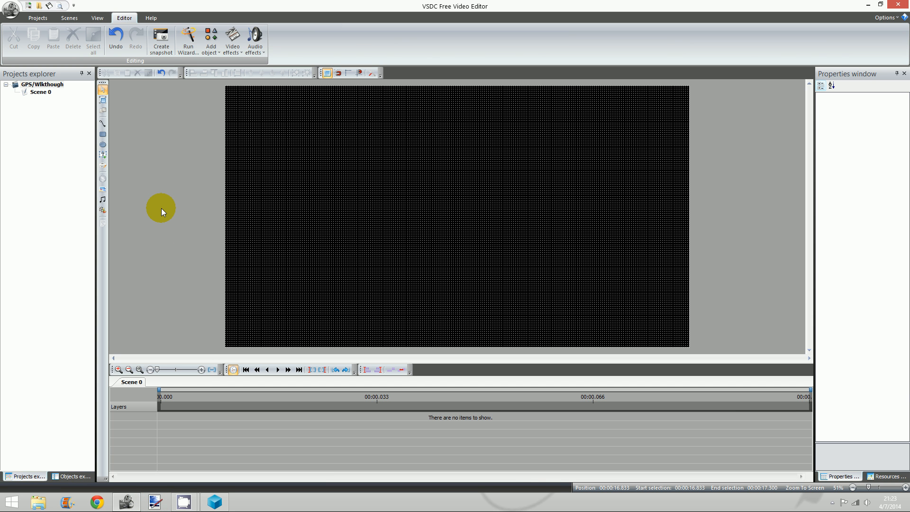
Step: Add the opening_w_Zombie_music video from the cursor position and draw its frame about 1487 by 855 in the scene
click(103, 212)
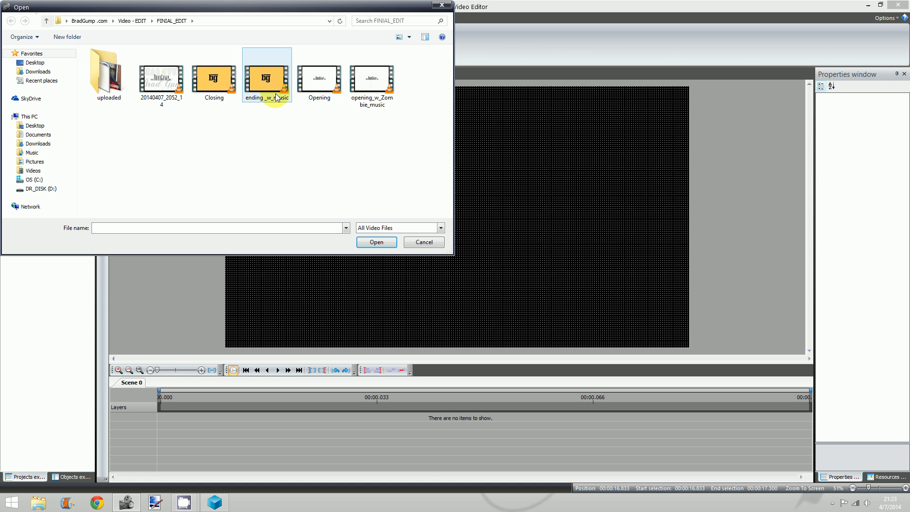
double_click(375, 76)
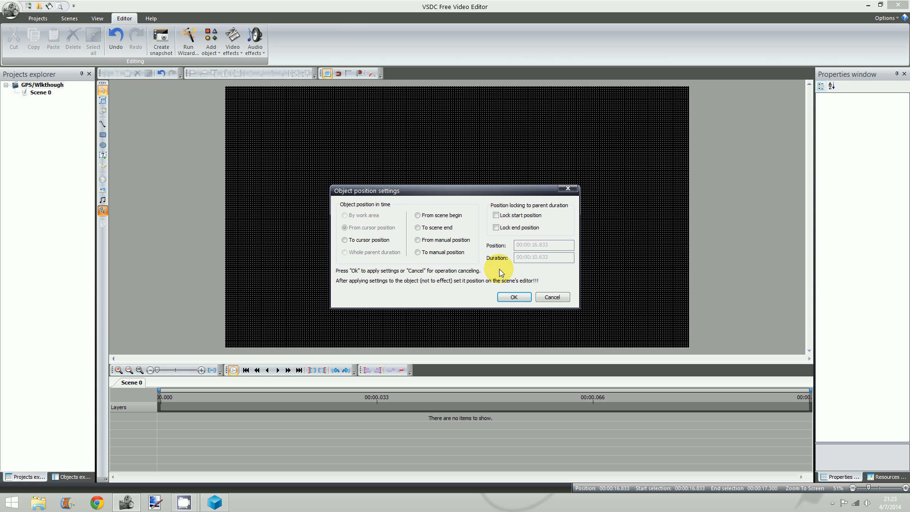
click(517, 299)
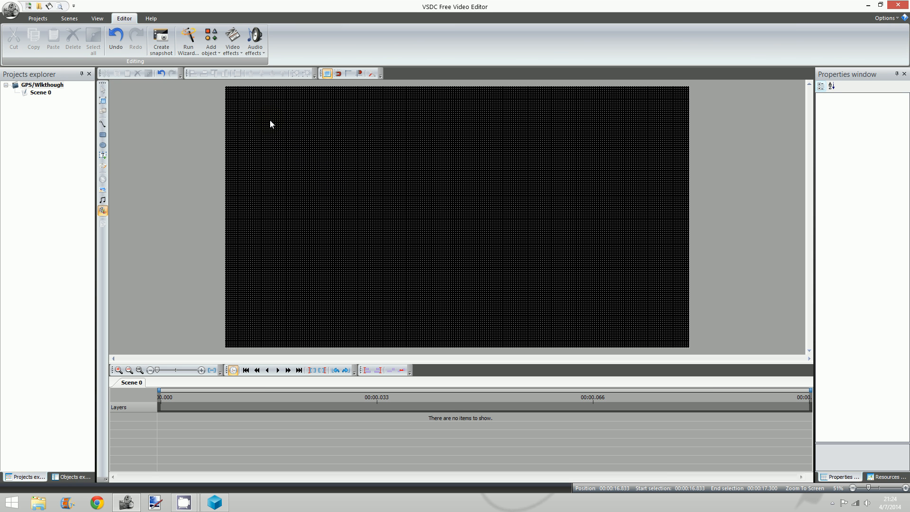
mouse_move(270, 121)
mouse_down()
mouse_move(404, 201)
mouse_move(522, 289)
mouse_move(631, 330)
mouse_up()
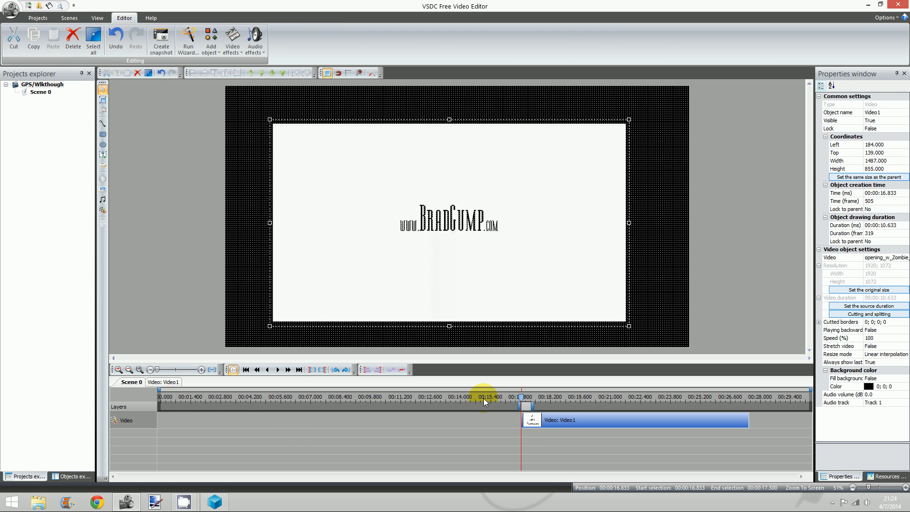
Step: Move the opening clip to the start of the timeline and shift its frame to the scene's upper-right corner
click(572, 420)
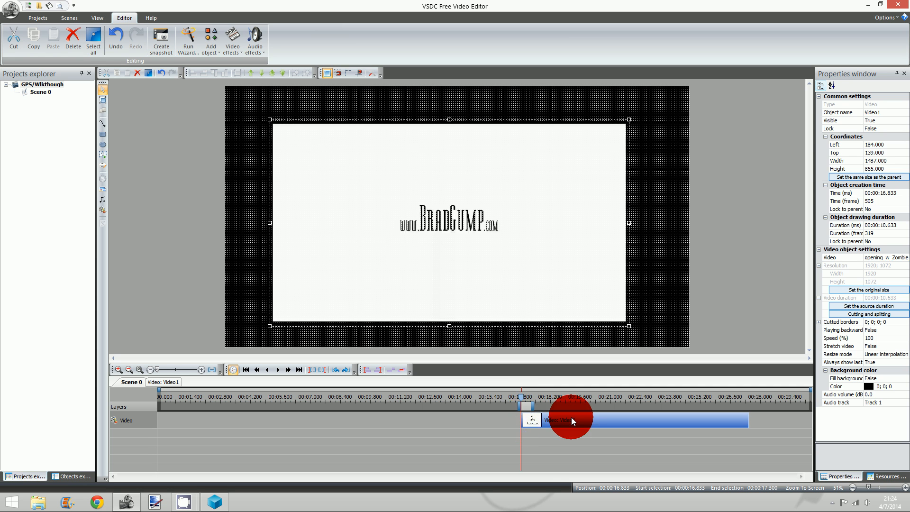
drag(572, 420, 53, 426)
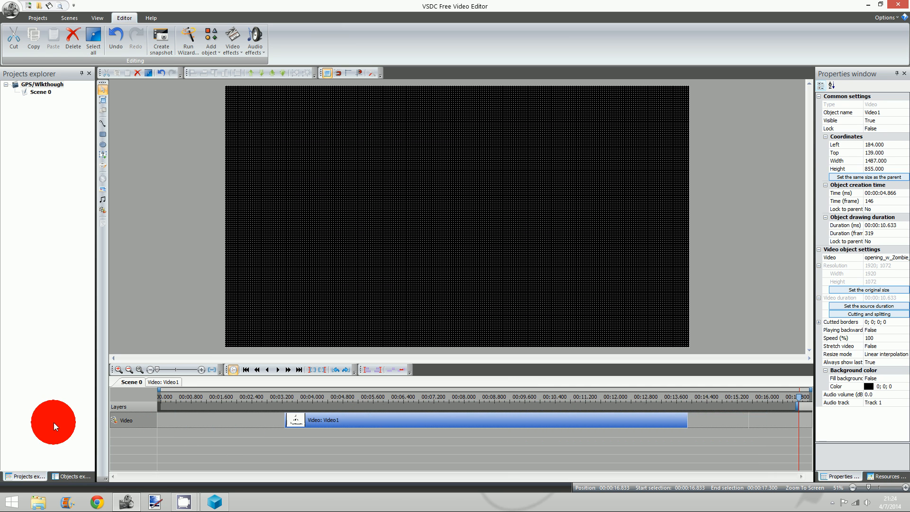
drag(389, 423, 204, 426)
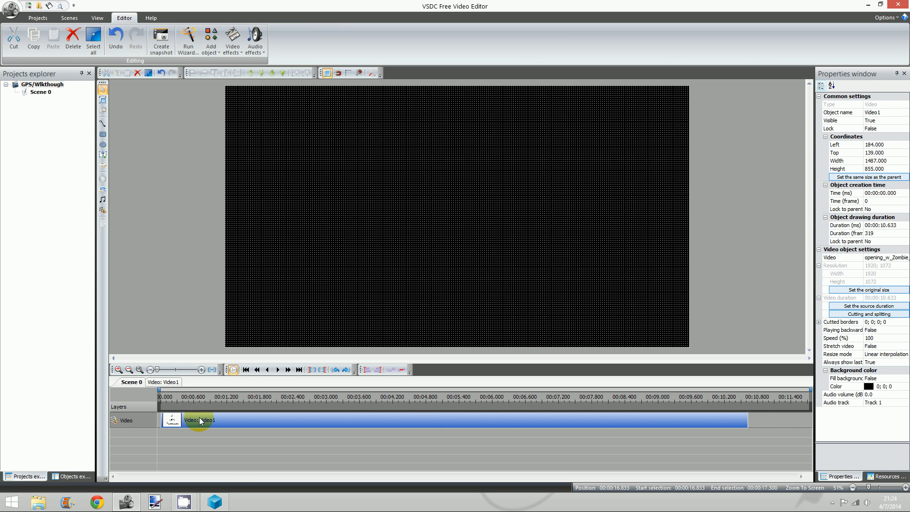
click(163, 399)
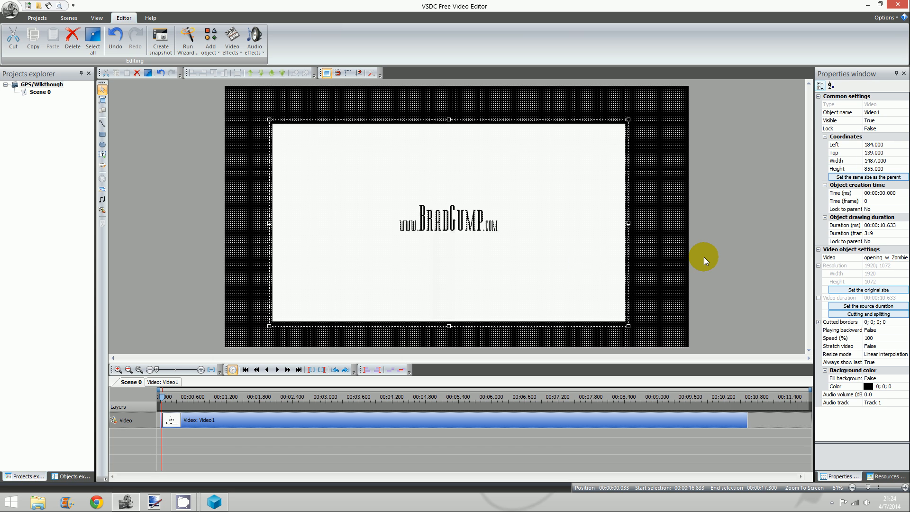
drag(465, 211, 525, 173)
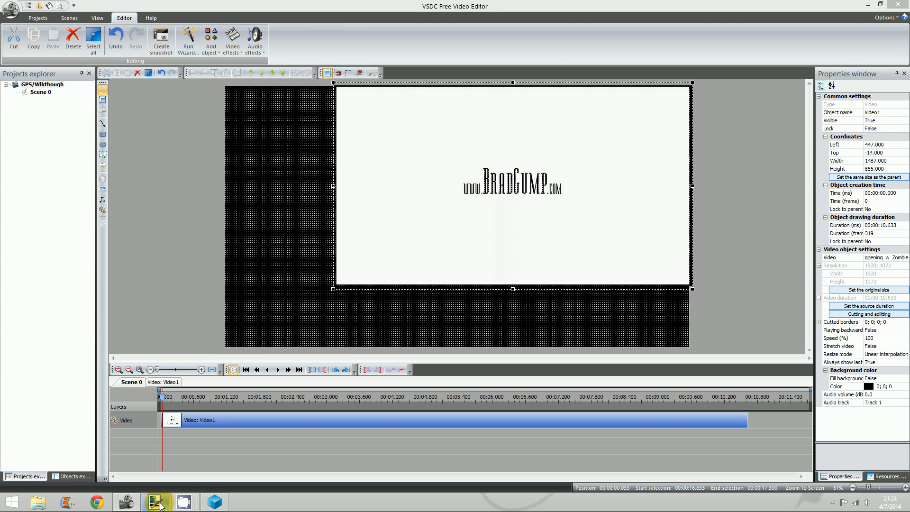
Step: Switch to Paint.NET and set the canvas size to 1920 by 1080 pixels
click(161, 506)
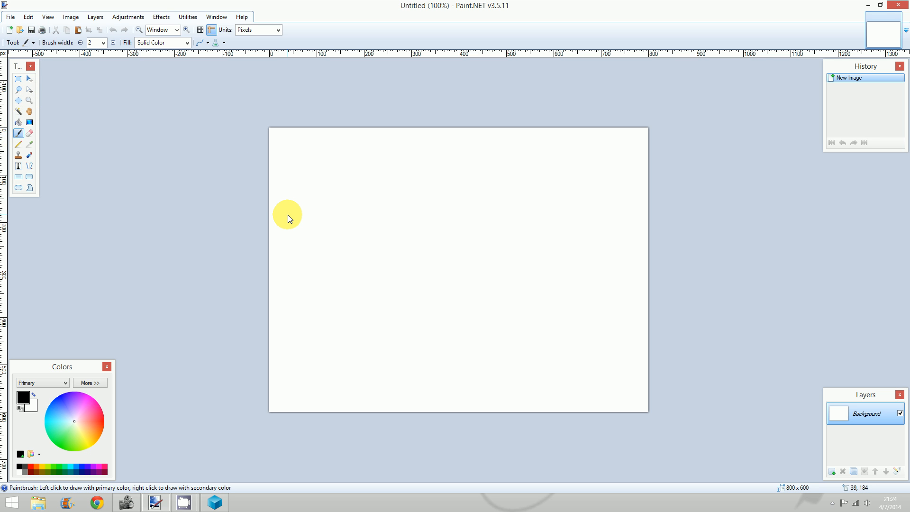
key(ctrl+shift+r)
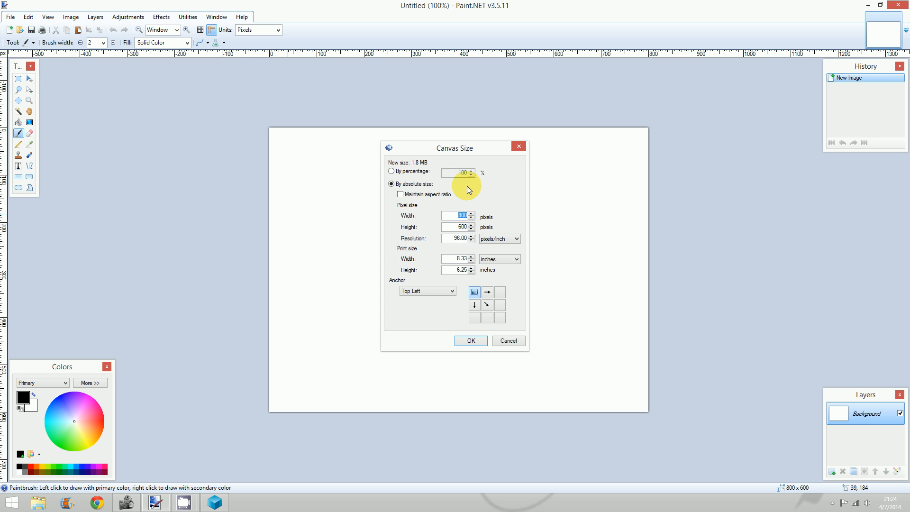
text(1920)
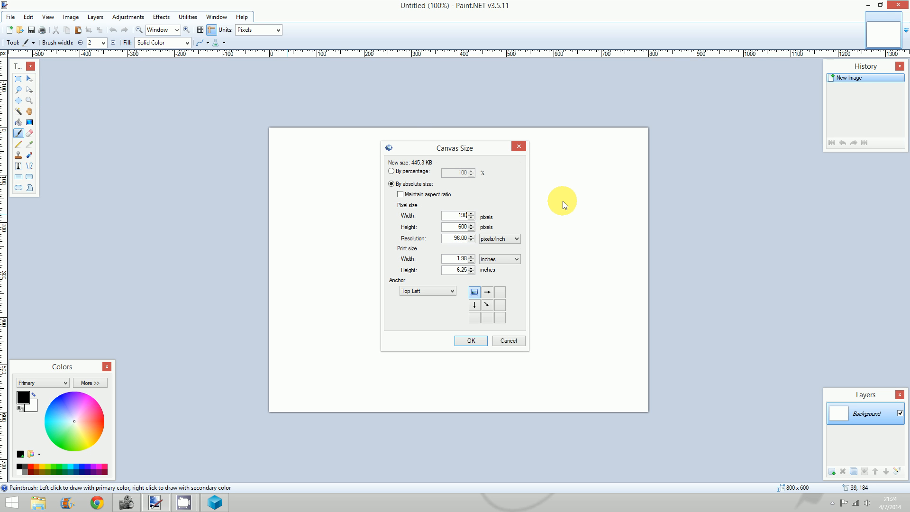
click(448, 228)
text(1080)
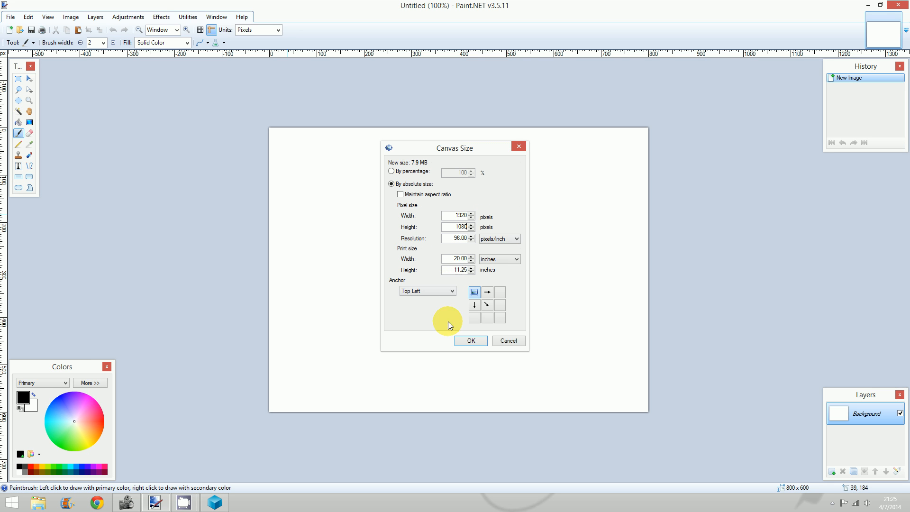
click(470, 340)
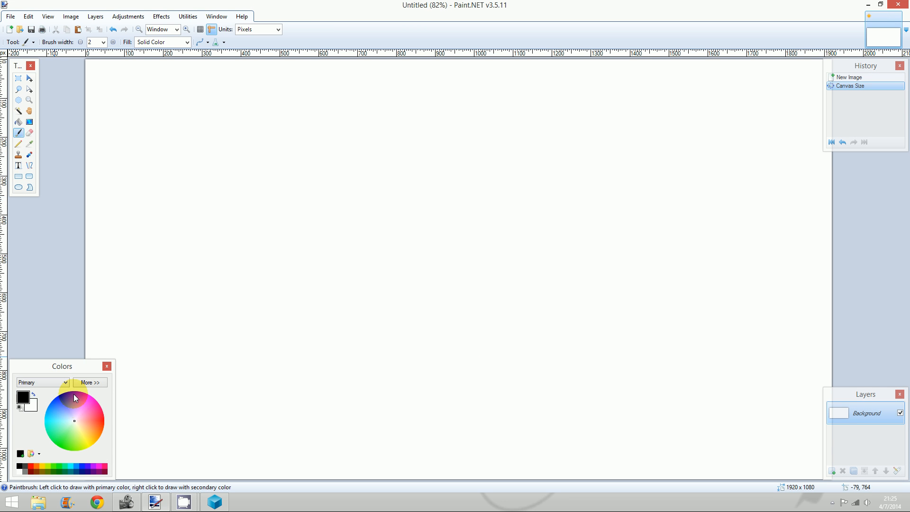
Step: Draw a blue-to-white diamond gradient across the canvas from near its upper-left corner to the lower-right corner
click(57, 400)
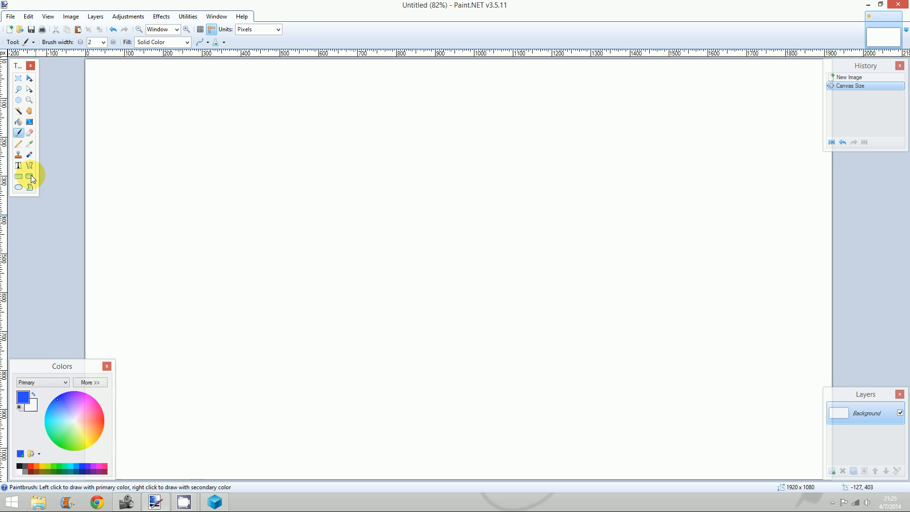
click(30, 123)
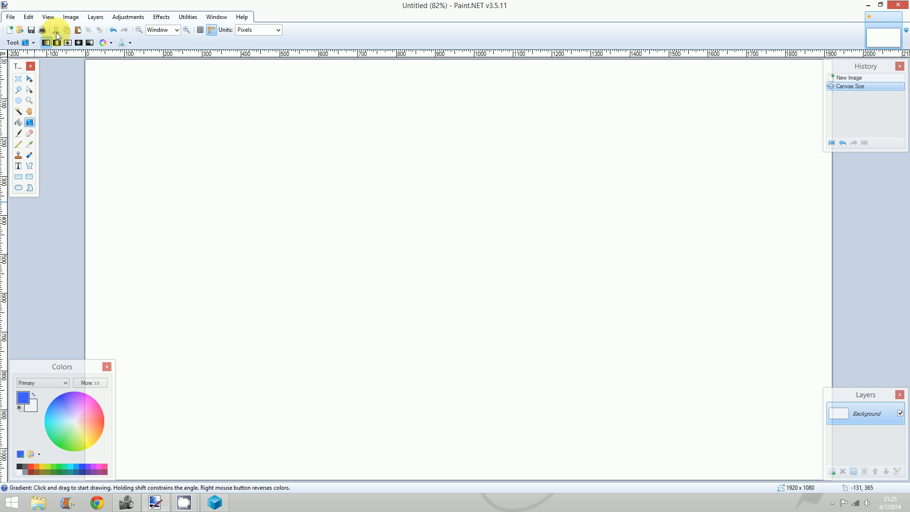
click(68, 42)
drag(122, 90, 773, 464)
drag(806, 489, 853, 490)
click(36, 307)
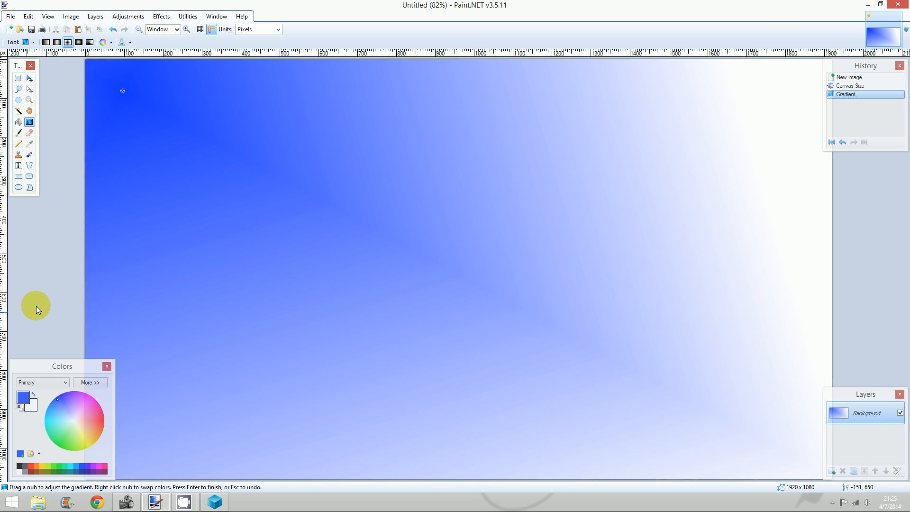
Step: Add a new layer above the gradient and write the creator's website address on it as text
click(18, 167)
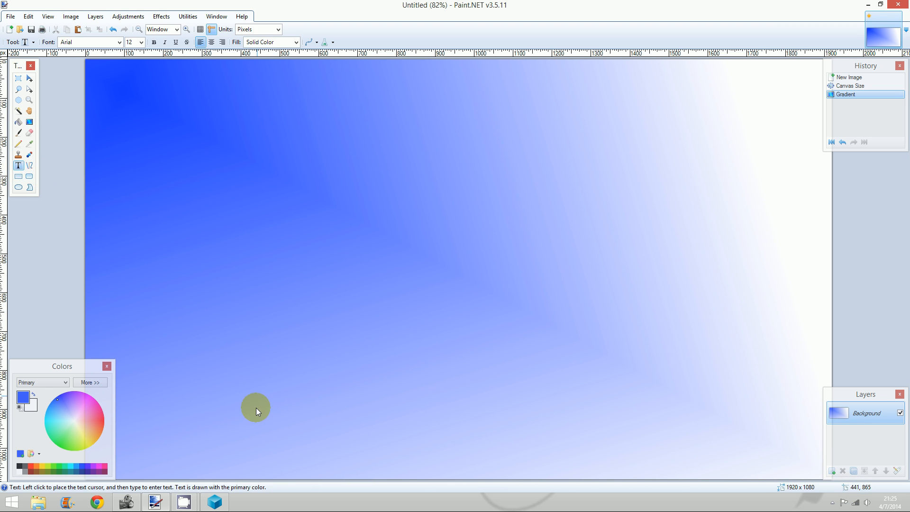
click(262, 415)
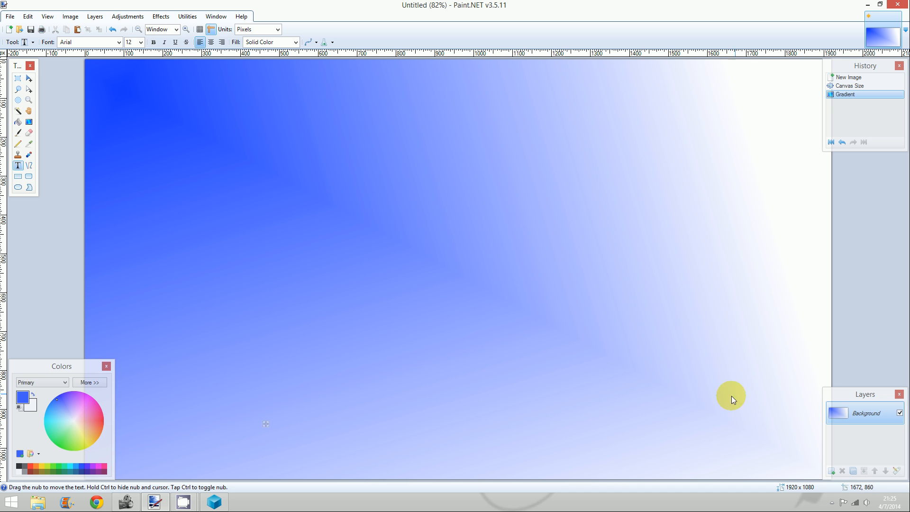
click(831, 471)
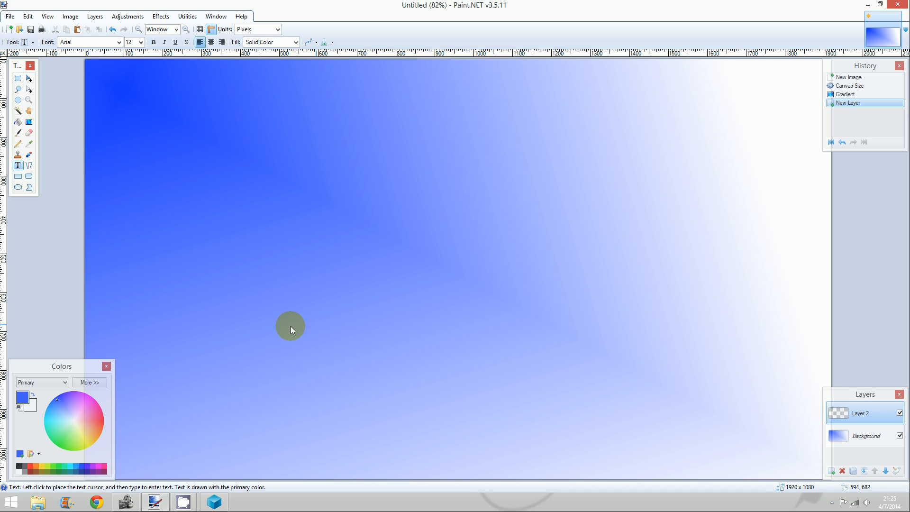
click(255, 316)
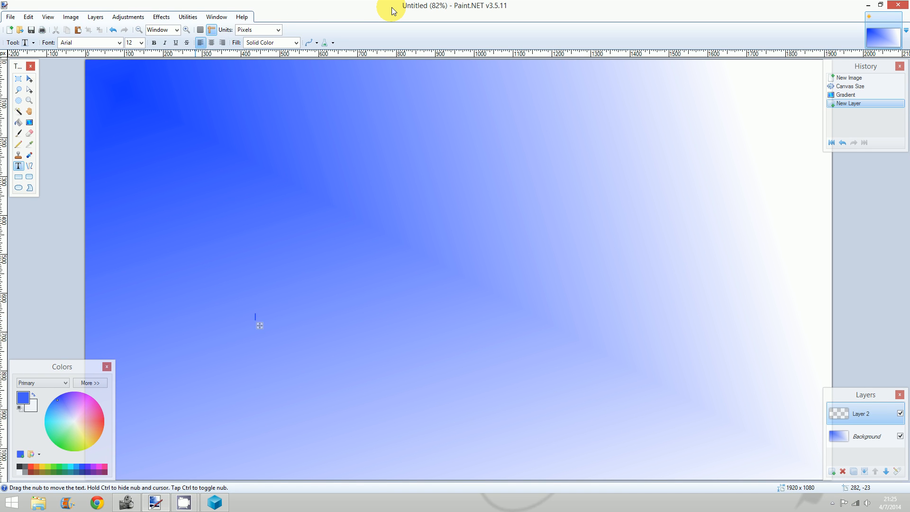
text(www)
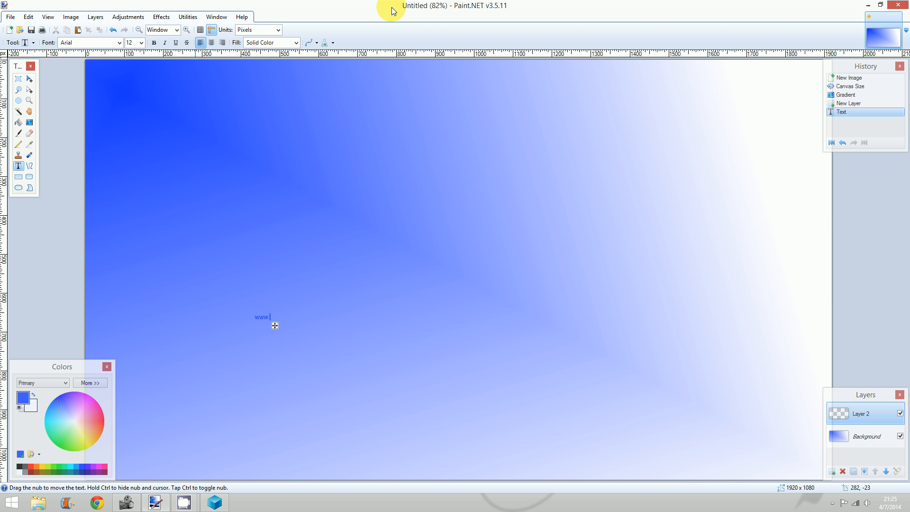
text(.BradGump.com)
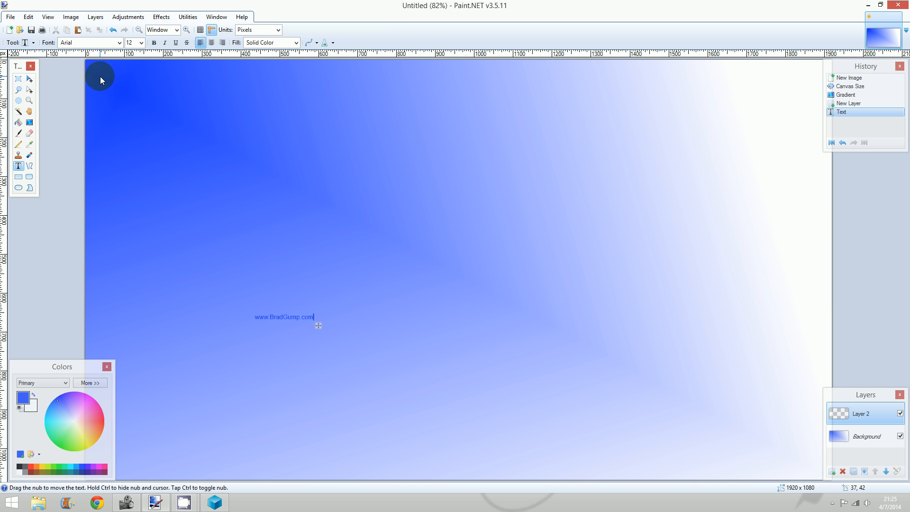
Step: Make the website text black at size 36 and move it to the canvas's lower-left corner
click(20, 466)
click(256, 343)
click(169, 124)
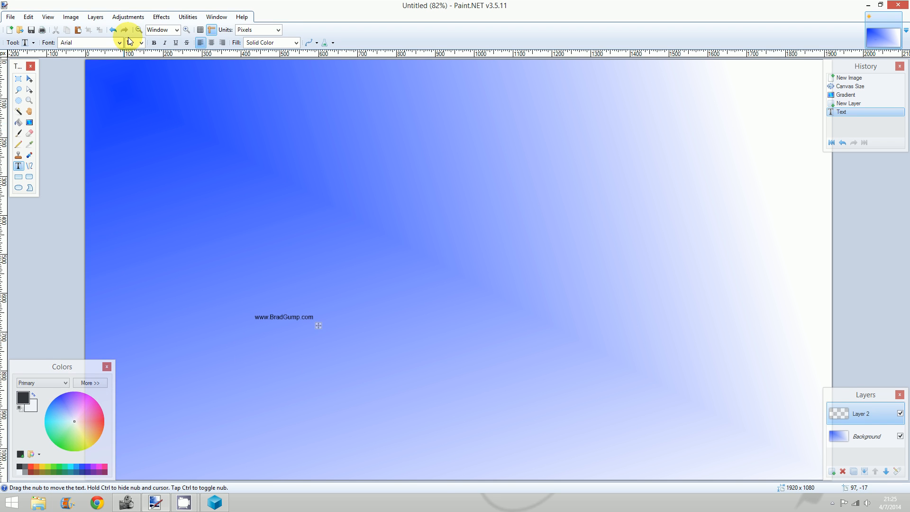
click(141, 42)
click(136, 147)
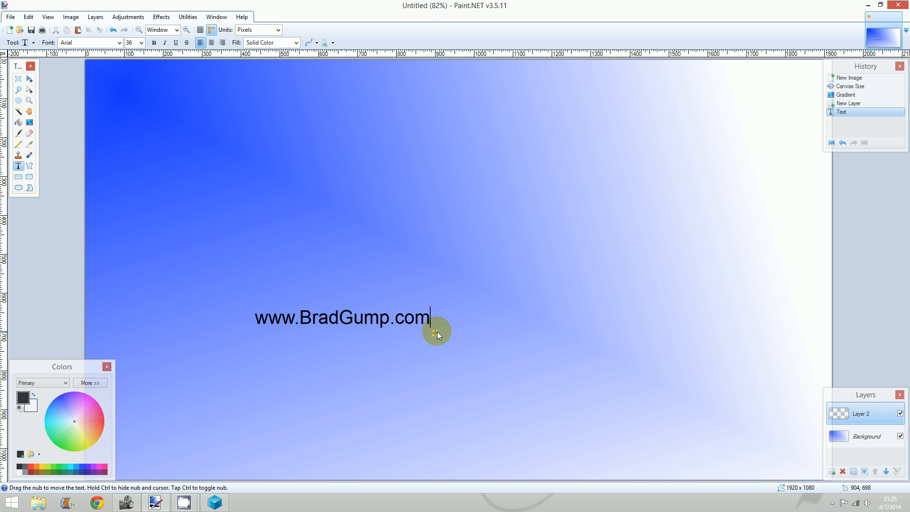
drag(436, 332, 278, 479)
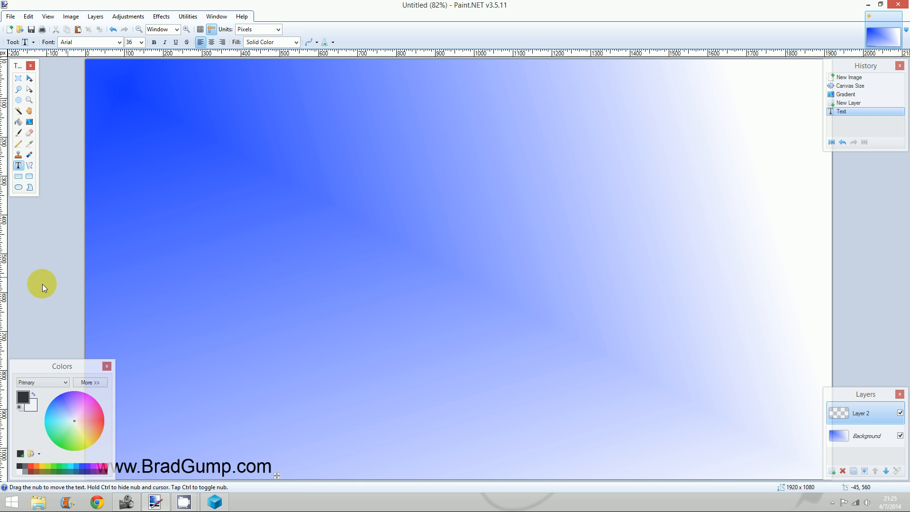
Step: Merge the text layer down and save the image as Untitled in PNG format with auto-detected bit depth in the FINIAL_EDIT folder
click(863, 470)
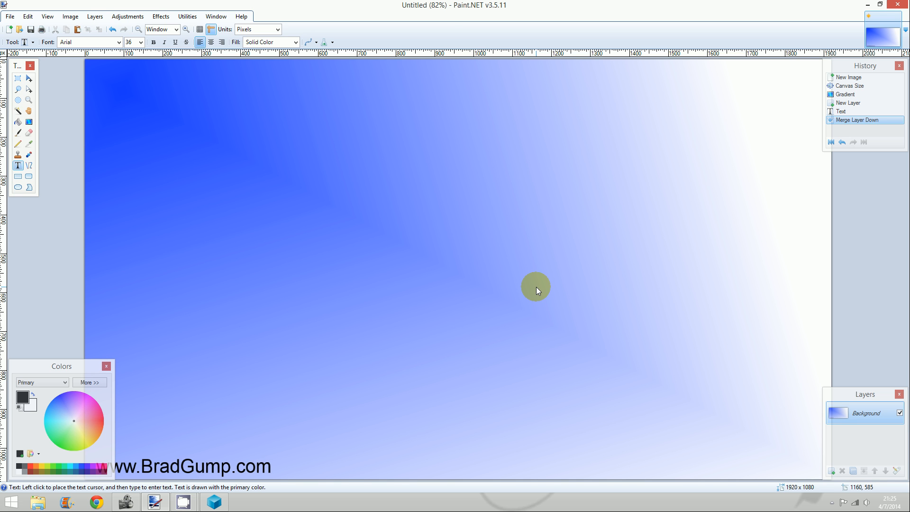
key(ctrl+s)
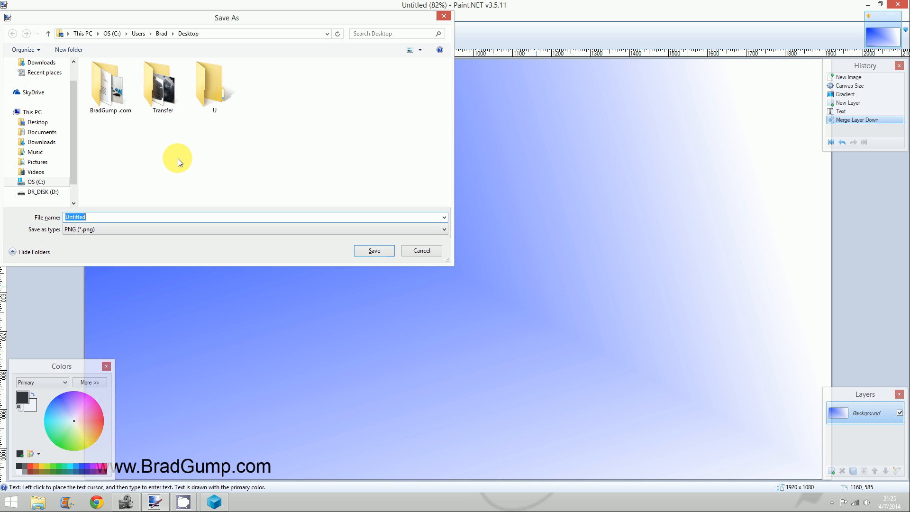
double_click(108, 85)
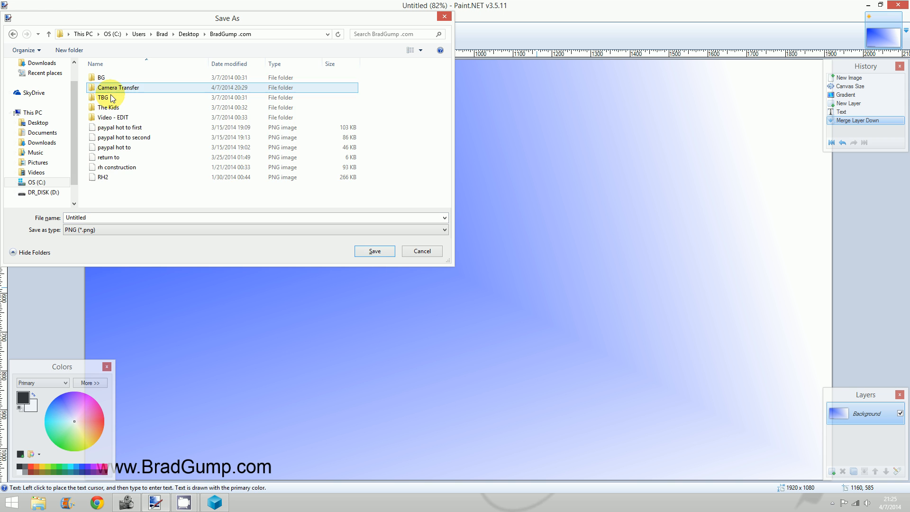
click(100, 118)
double_click(99, 118)
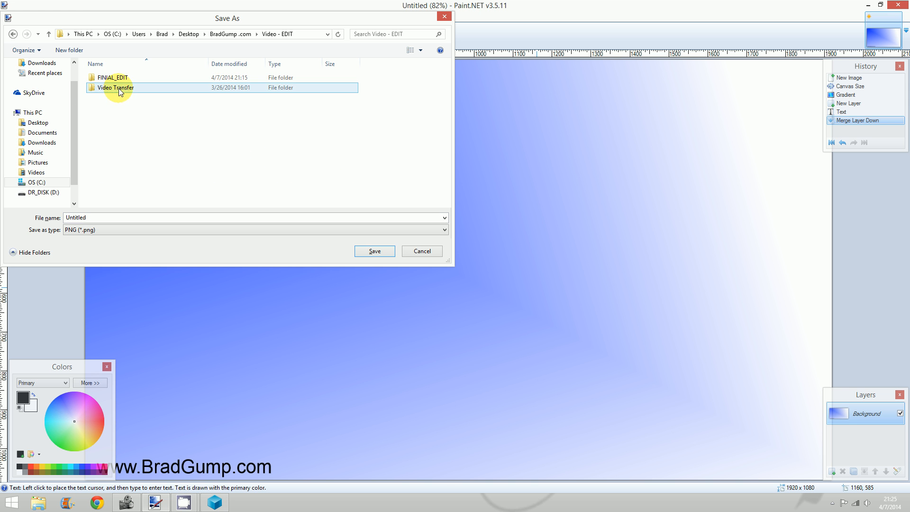
double_click(103, 77)
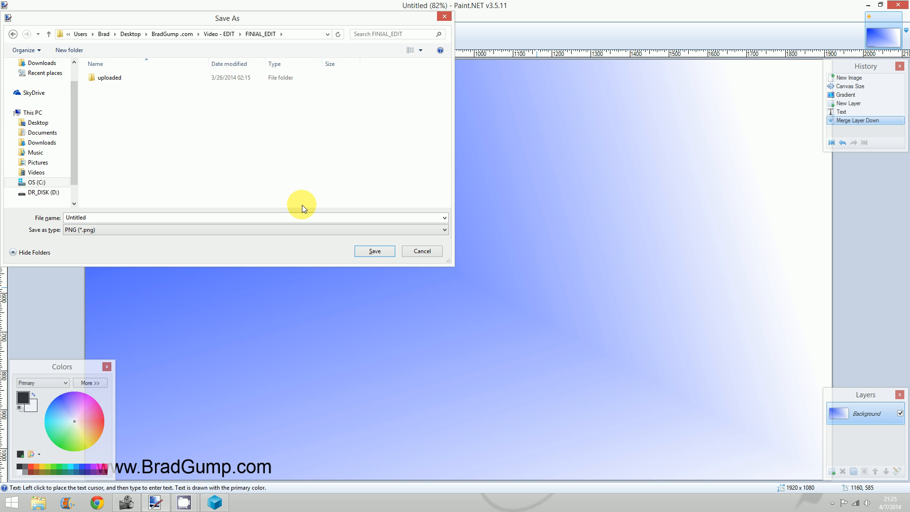
click(379, 252)
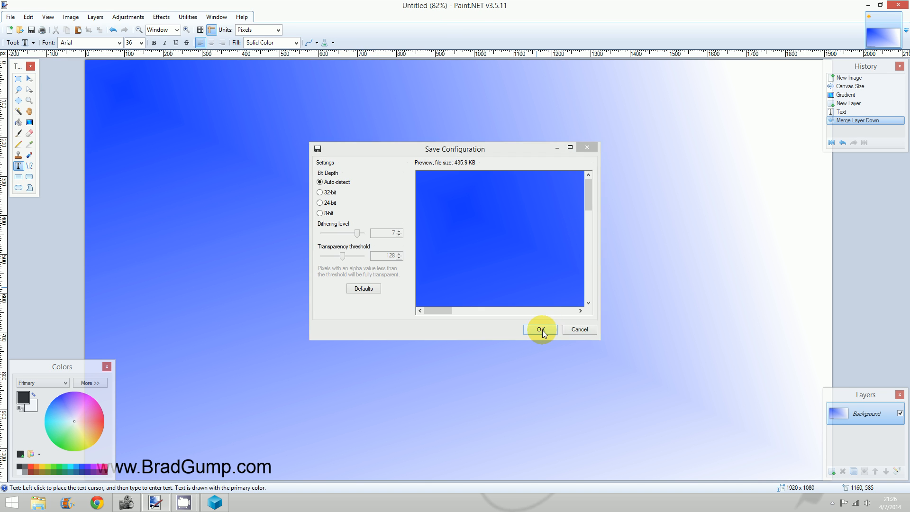
click(541, 329)
Step: Close Paint.NET and add Untitled.png to the VSDC scene by work area, with a frame about 1759 by 1025 near the upper-left corner
click(903, 5)
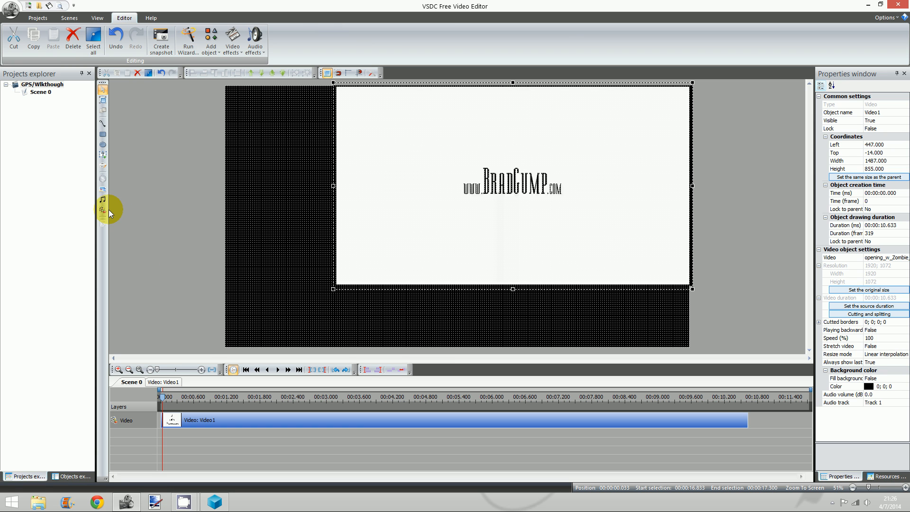
click(106, 193)
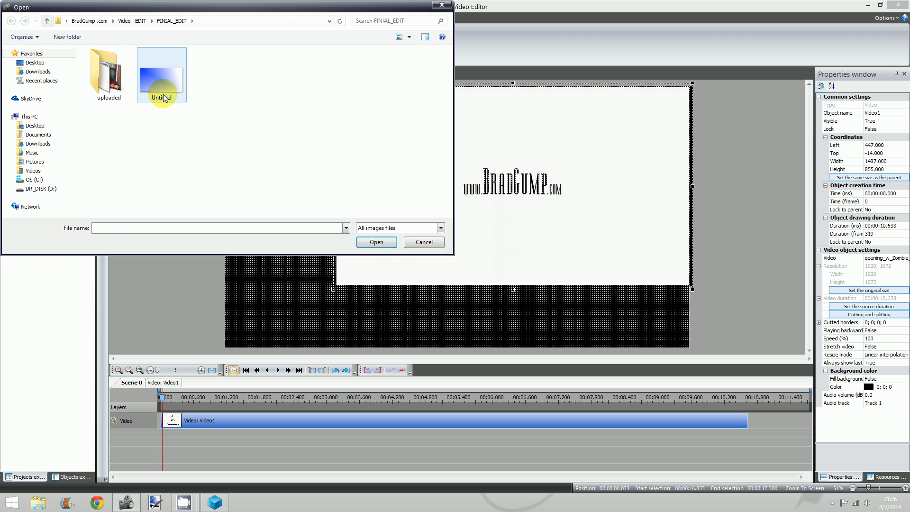
click(169, 84)
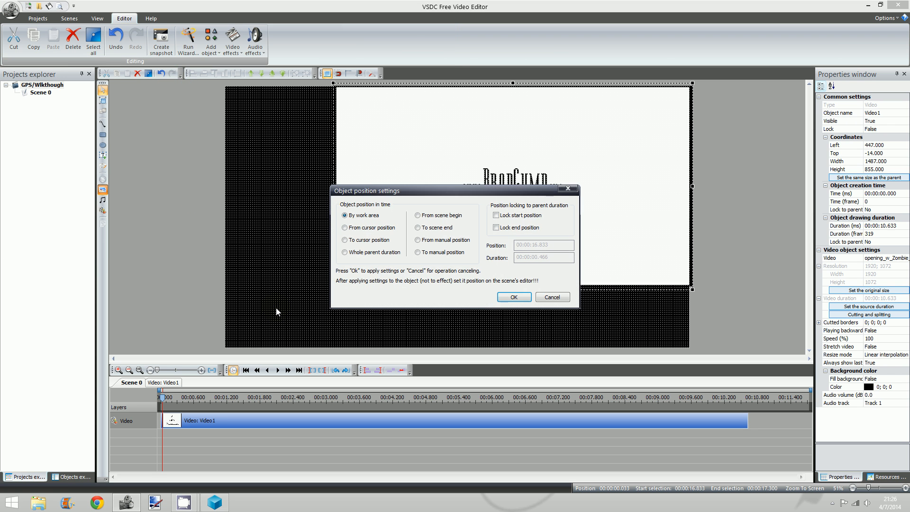
click(508, 298)
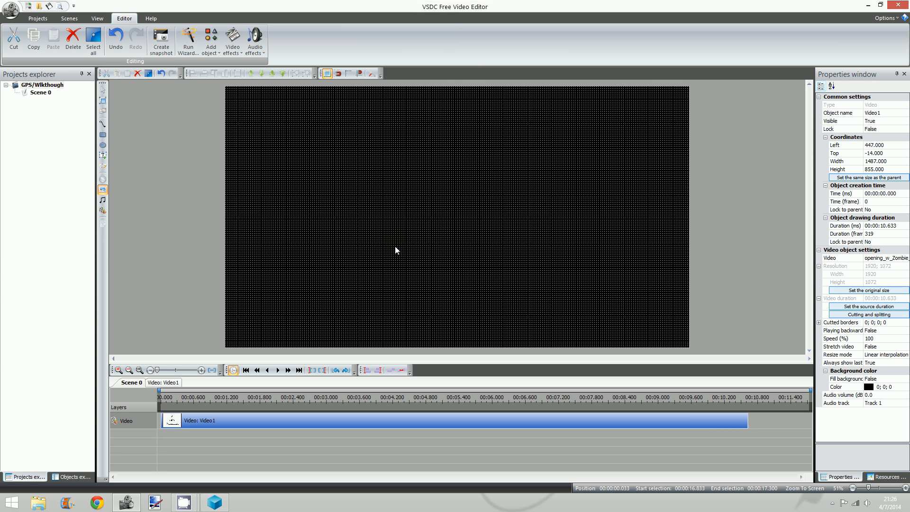
drag(232, 101, 657, 350)
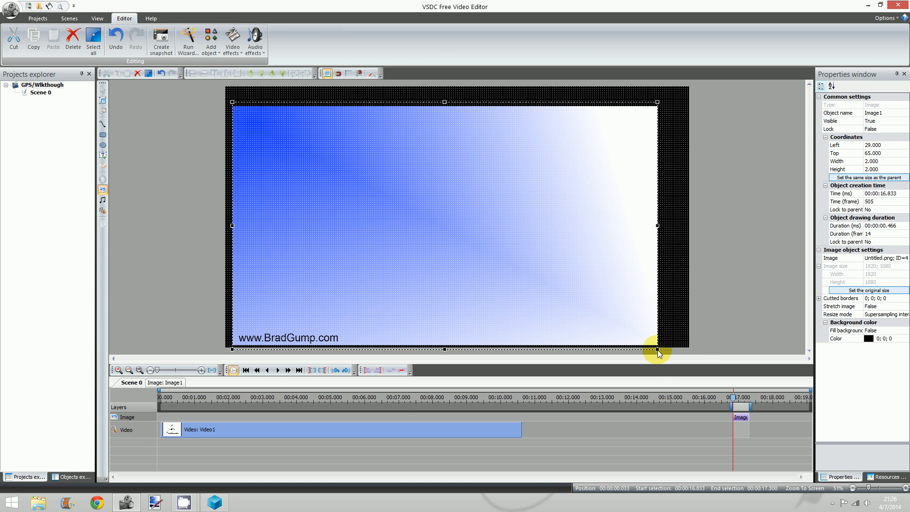
mouse_move(482, 236)
mouse_down()
mouse_move(499, 215)
mouse_move(485, 223)
mouse_up()
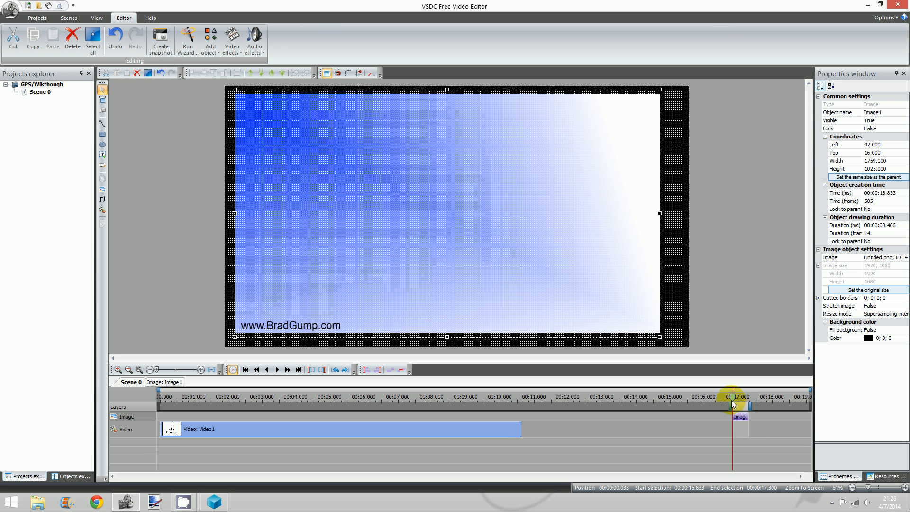
Step: Move the background image to the start of the timeline at 00:00:00.000
click(729, 405)
click(162, 415)
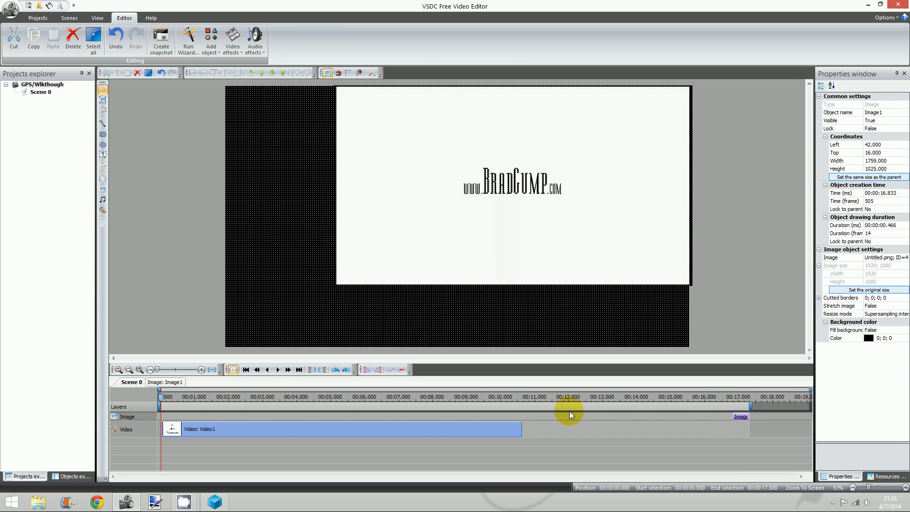
drag(742, 421, 132, 431)
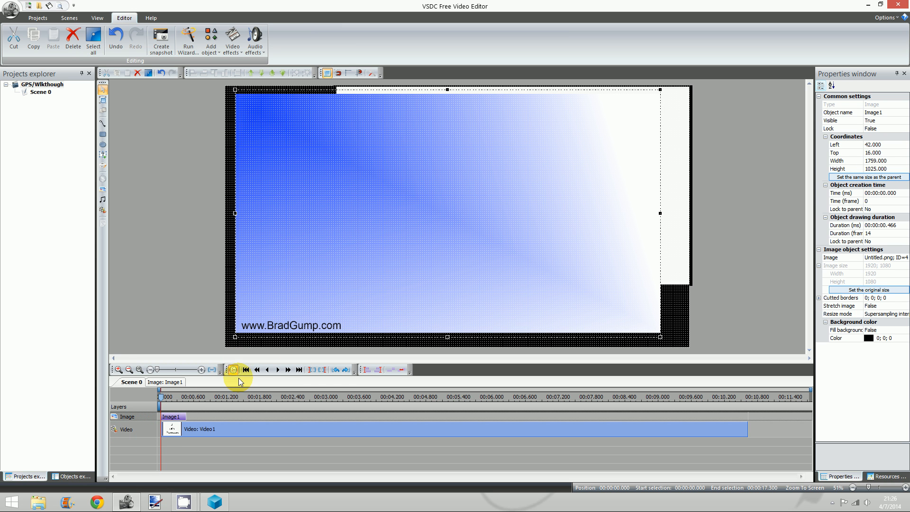
Step: Send the background image one layer down, beneath the opening clip, and set it to the same size as the parent
right_click(176, 420)
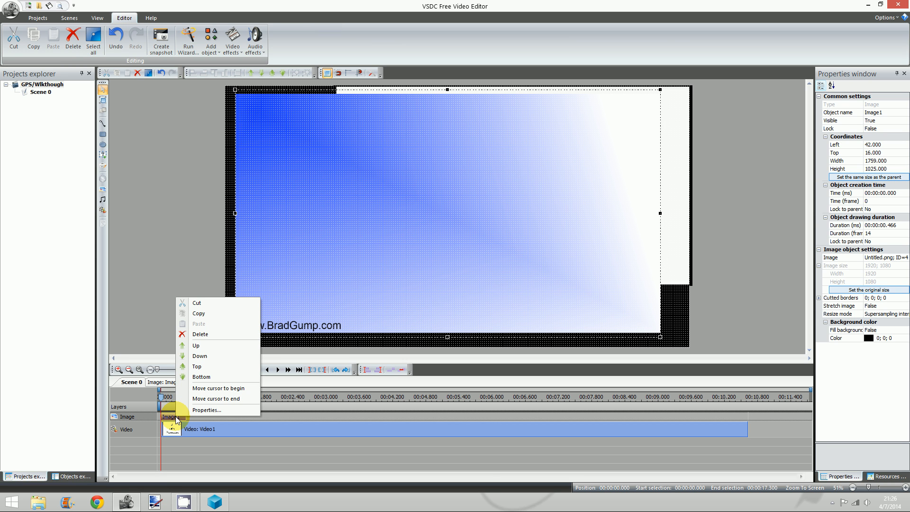
click(204, 355)
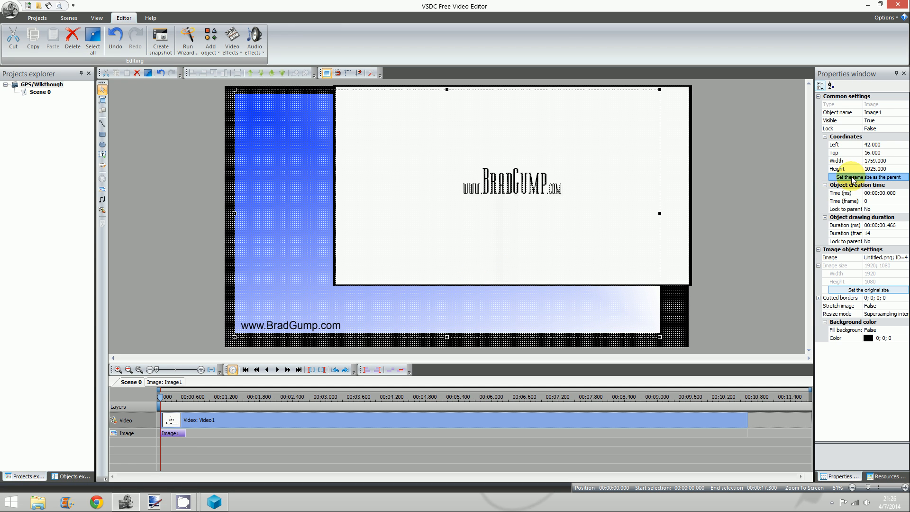
click(879, 179)
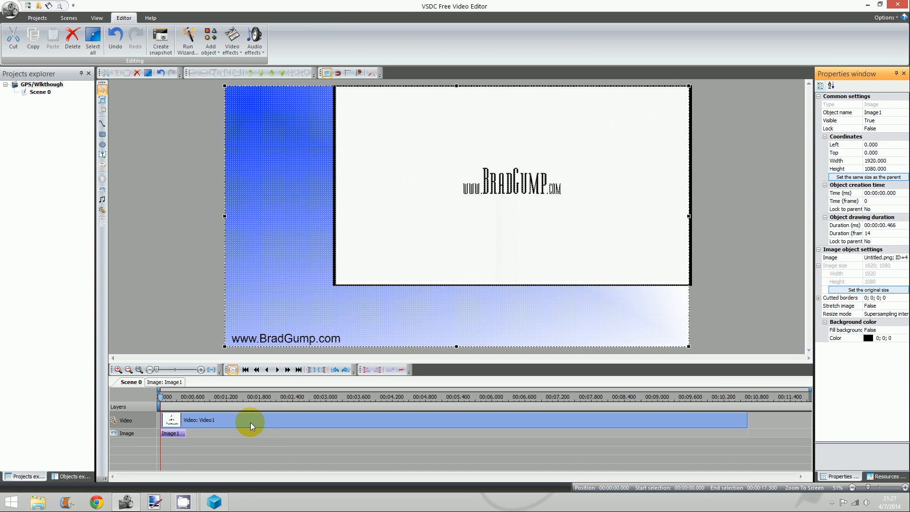
Step: Enlarge the opening clip's frame to about 1714 by 926 and move it toward the scene's center, clear of the website text
click(250, 423)
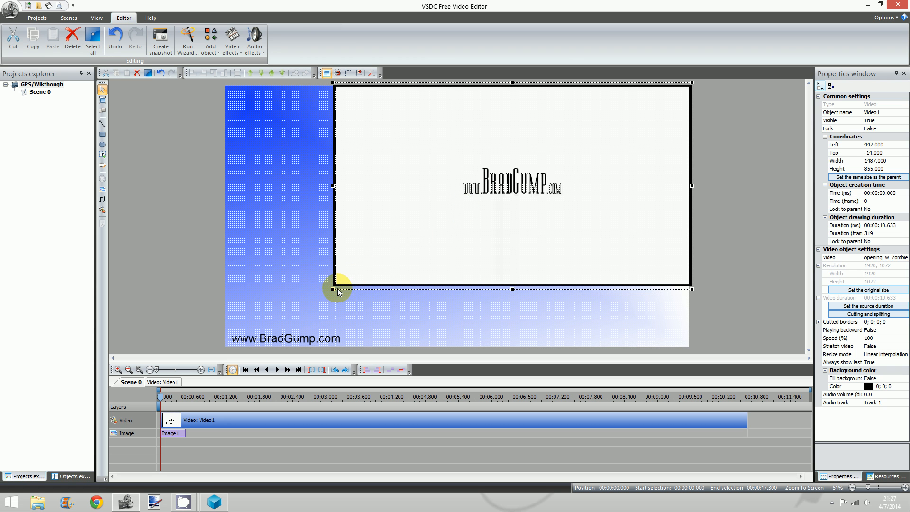
drag(332, 288, 278, 304)
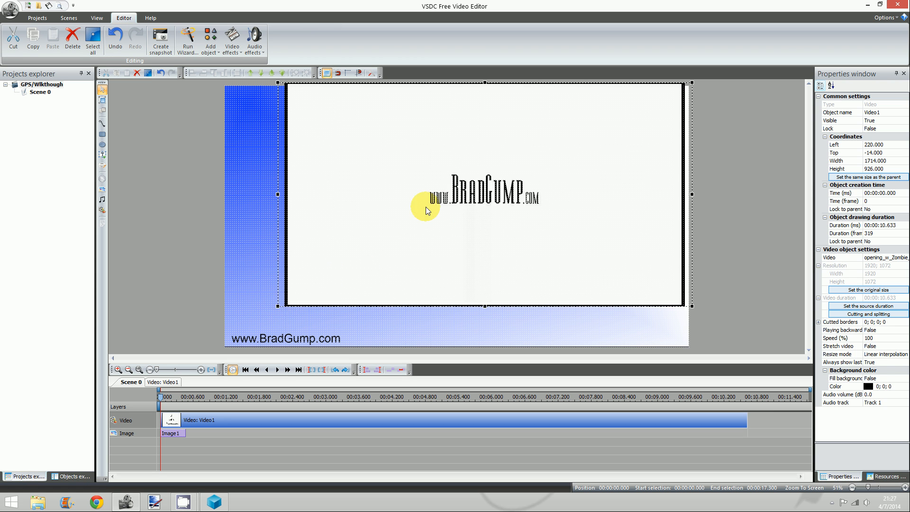
drag(426, 207, 408, 228)
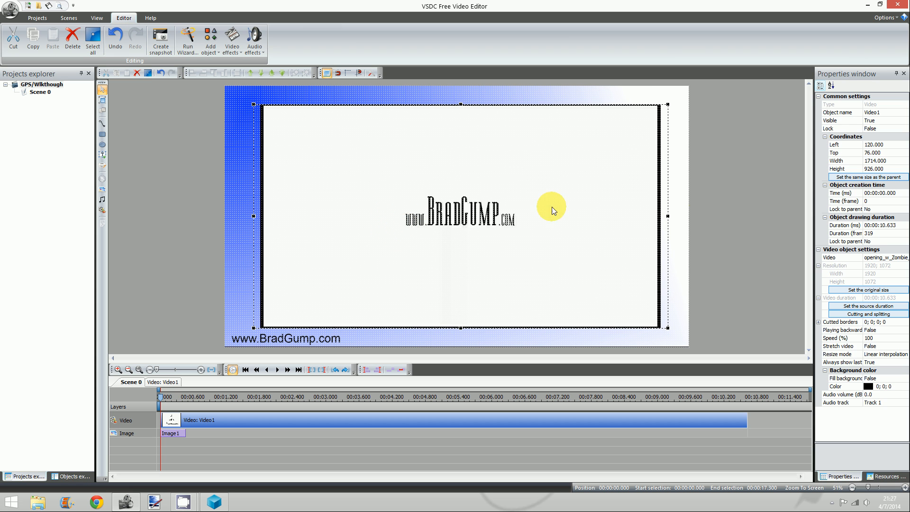
click(723, 191)
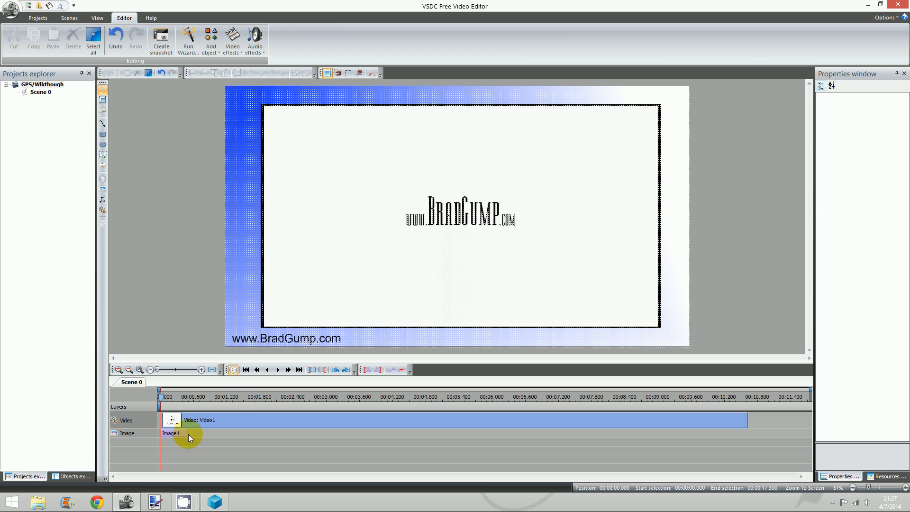
Step: Extend the background image's duration to about 11.03 seconds, past the opening clip's end, and check several frames along the timeline
click(224, 401)
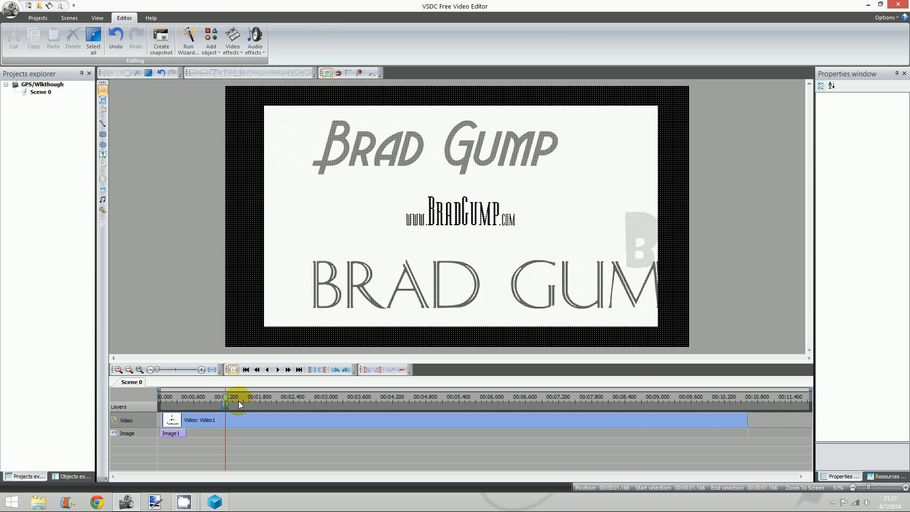
click(186, 434)
drag(186, 434, 768, 430)
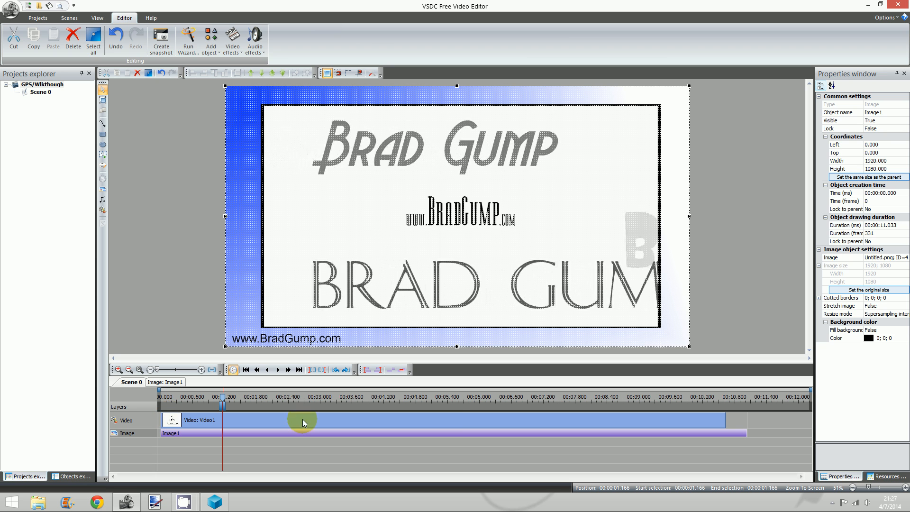
click(244, 396)
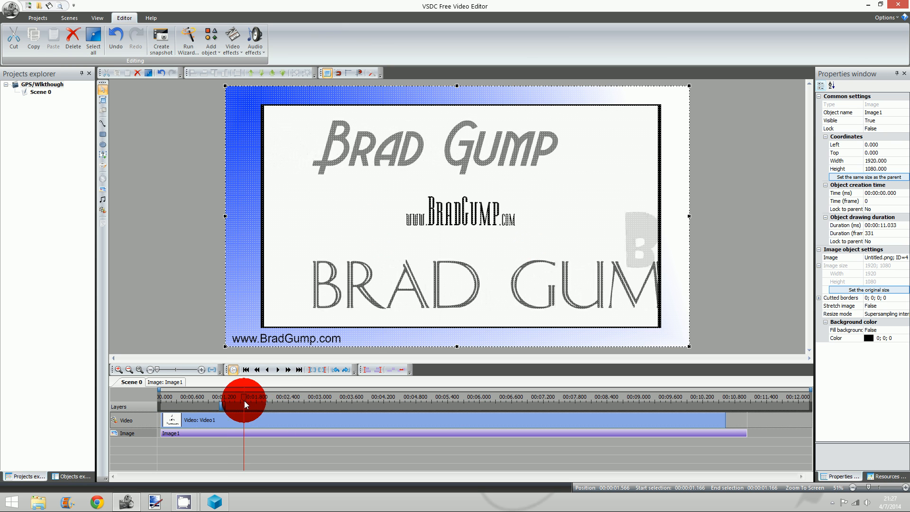
click(313, 398)
click(371, 398)
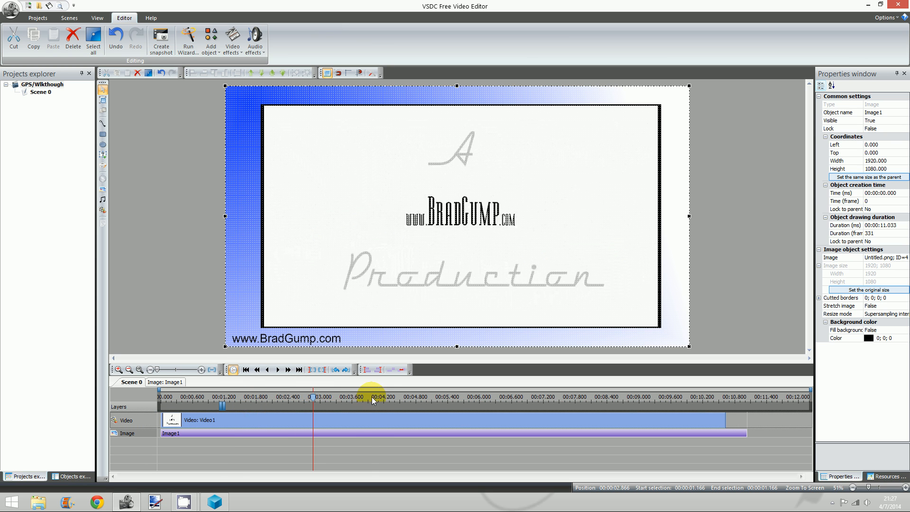
click(437, 398)
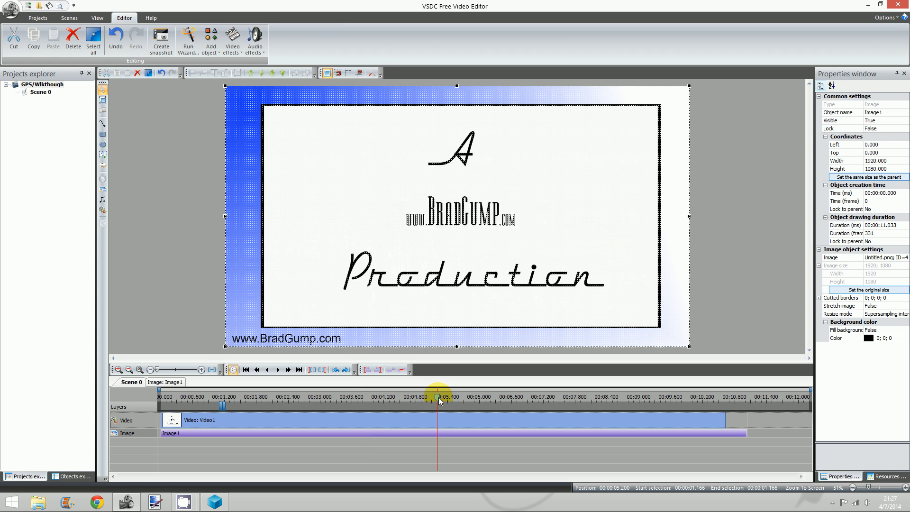
Step: Check the opening clip over the background image at several frames up to and just past the clip's end
click(475, 398)
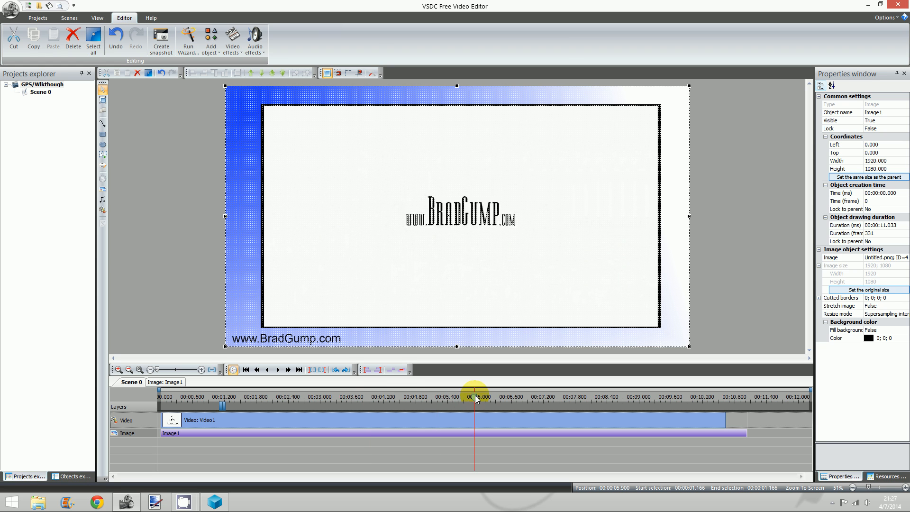
click(528, 400)
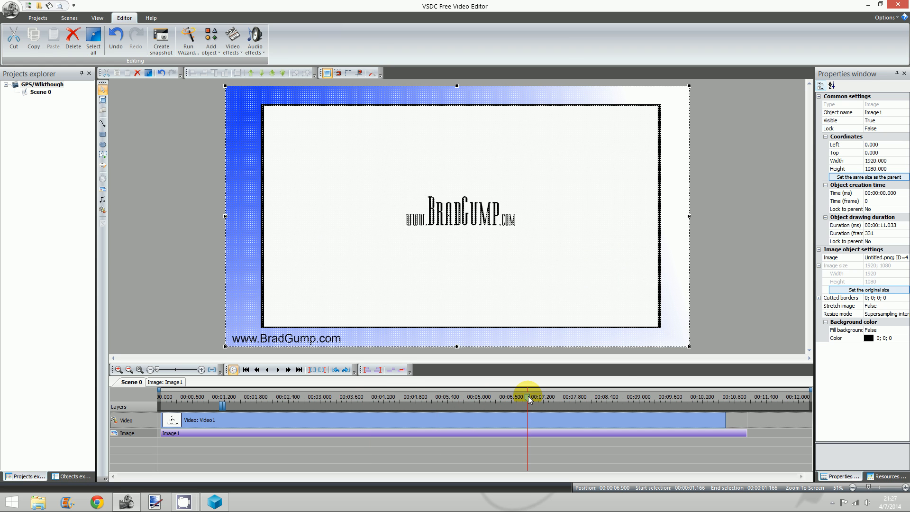
click(723, 401)
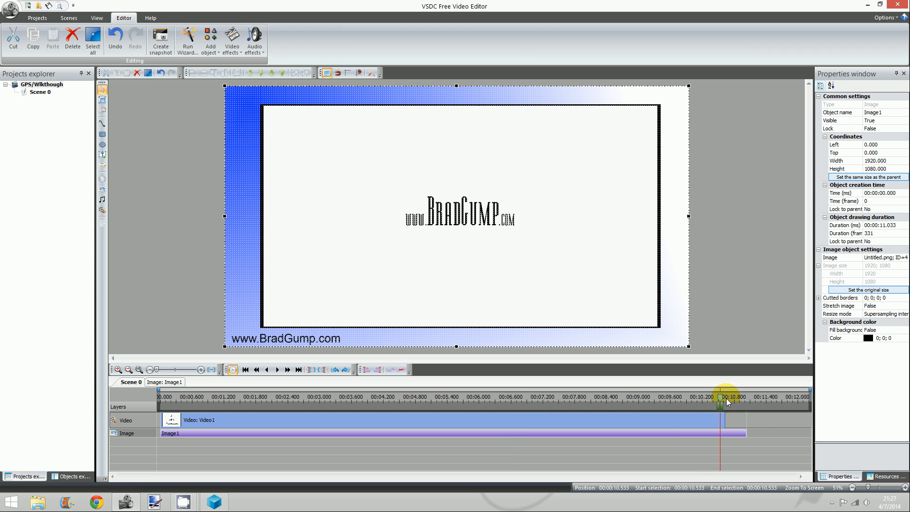
click(741, 401)
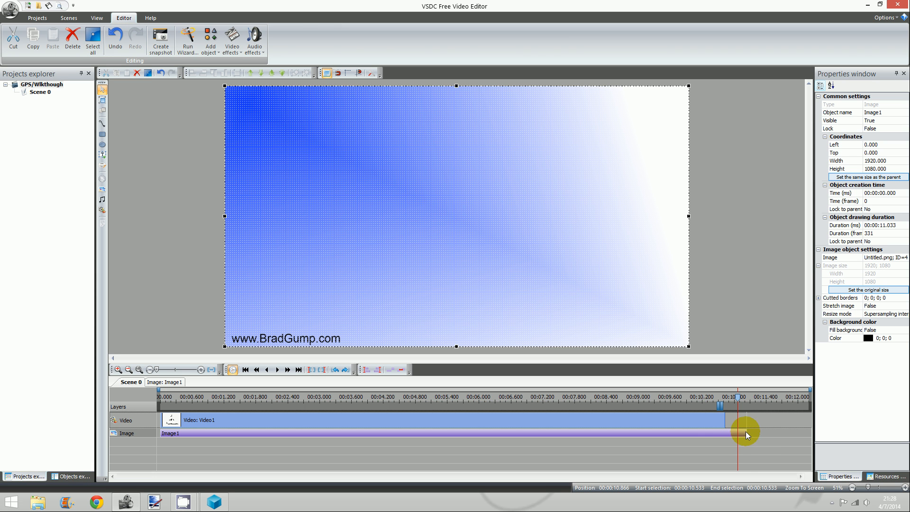
Step: Shorten the background image's duration to 10.633 seconds to match the opening clip, and check the last frames
mouse_move(746, 431)
mouse_down()
mouse_move(718, 435)
mouse_move(746, 431)
mouse_up()
click(745, 400)
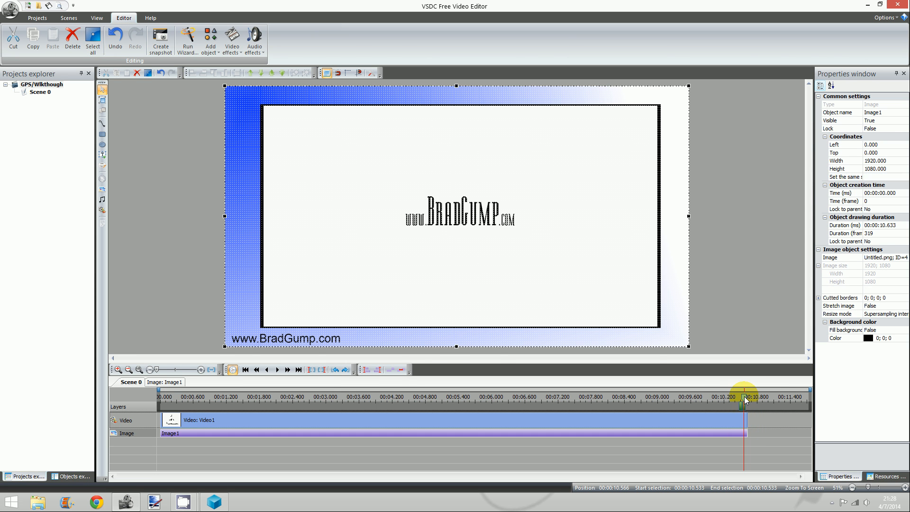
click(278, 369)
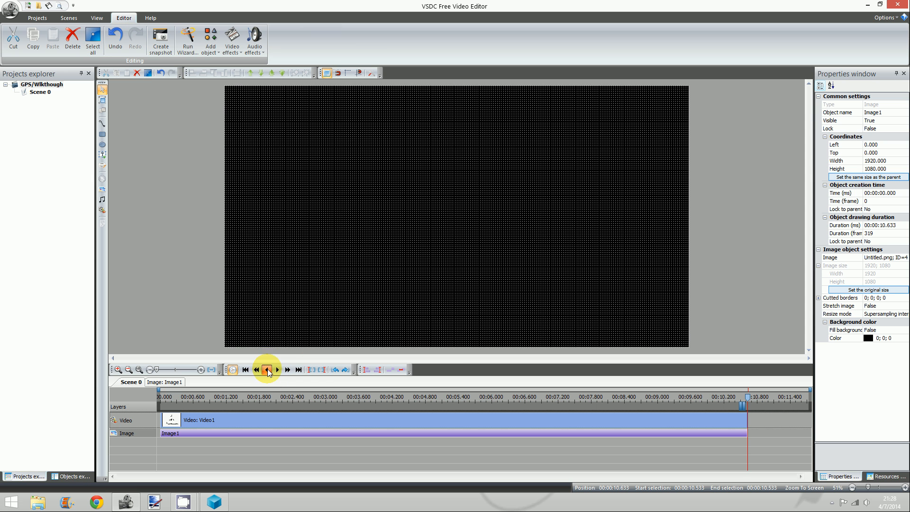
click(268, 370)
click(278, 370)
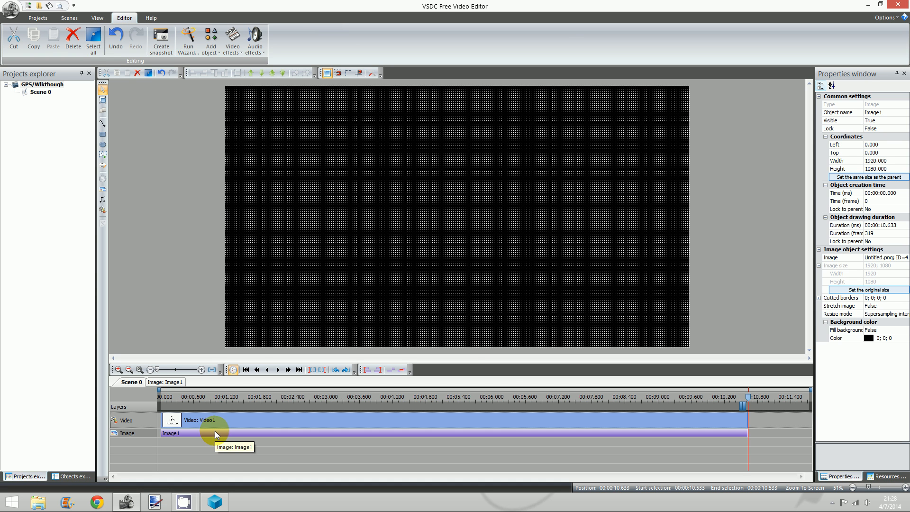
Step: Delete the background image and set the opening clip to the same size as the parent
click(242, 401)
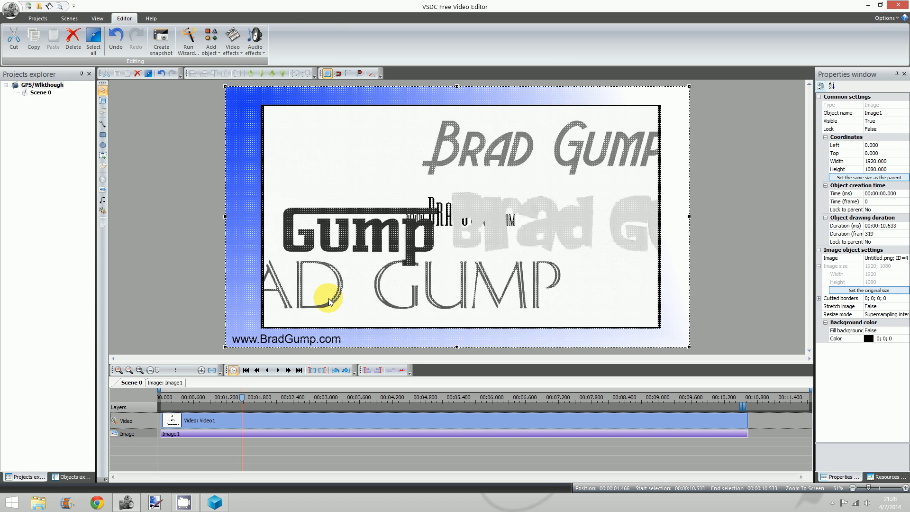
right_click(245, 435)
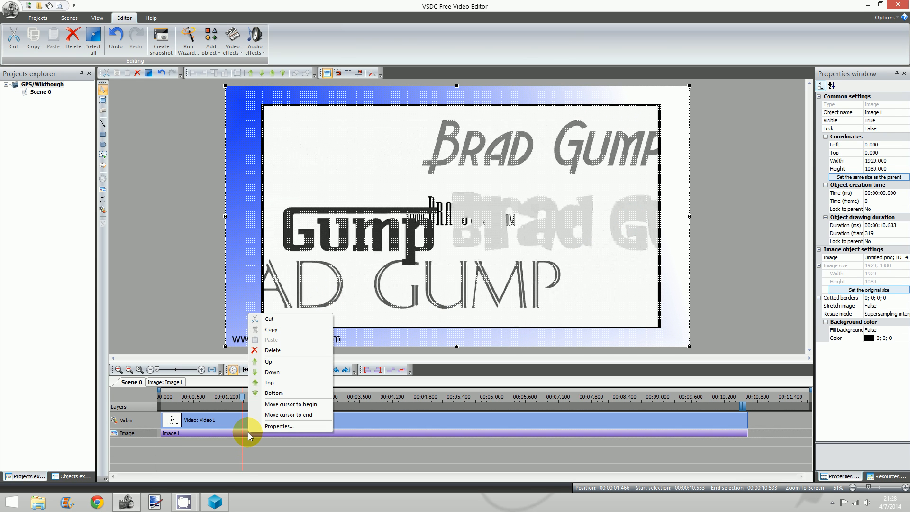
click(281, 355)
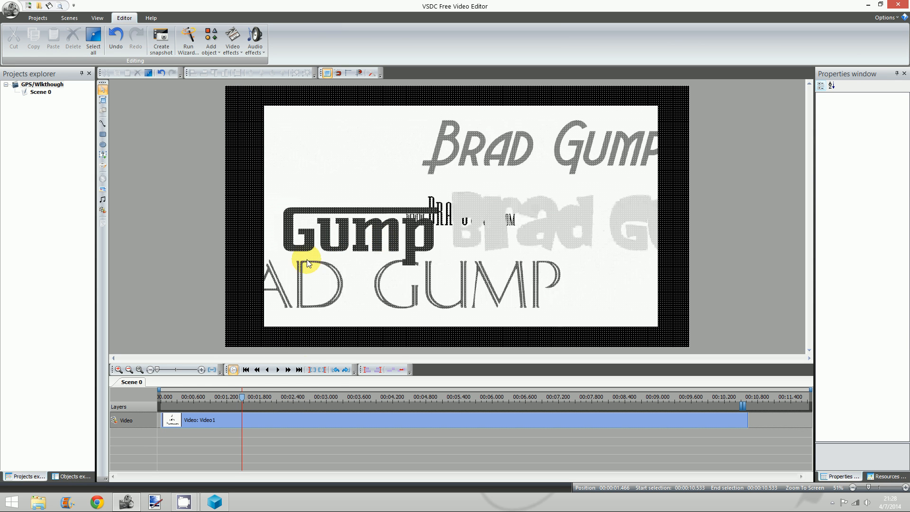
click(219, 422)
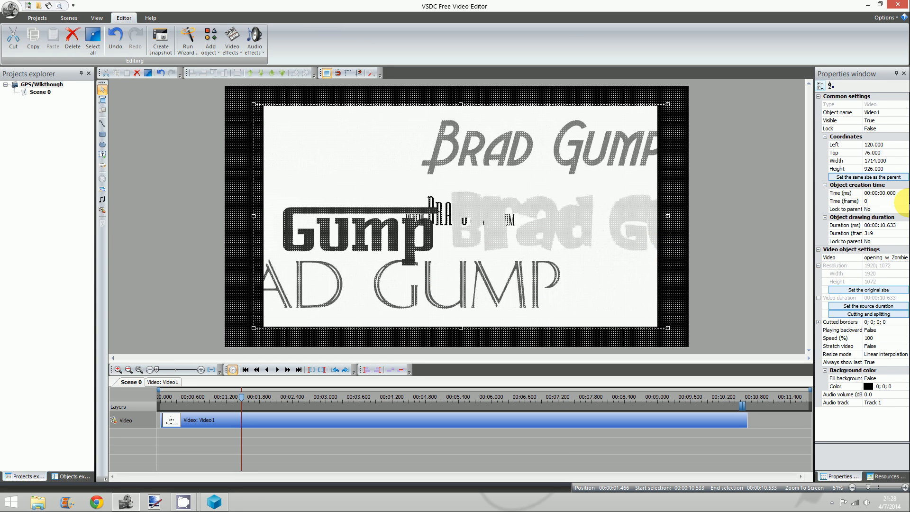
click(860, 177)
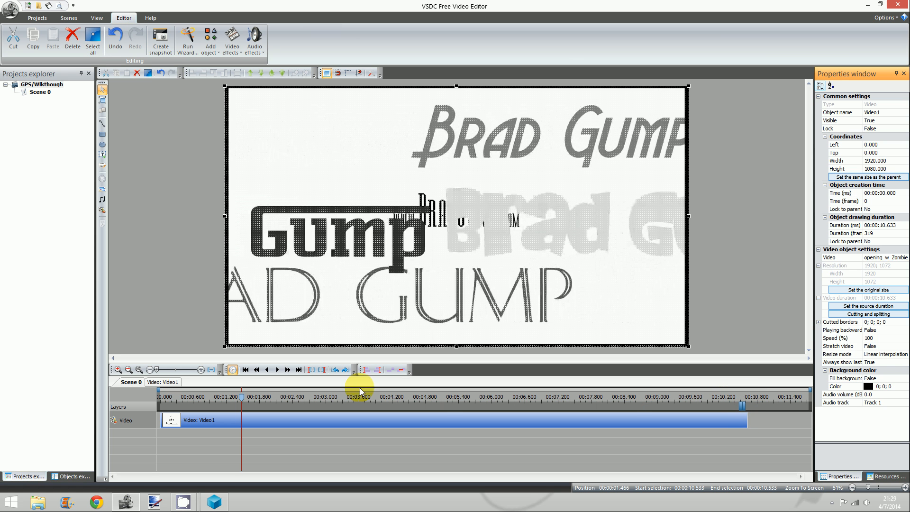
Step: Add the video 20140407_2052_14 from the cursor position at the opening clip's end, 00:00:10.633, and set it to the same size as the parent
click(298, 370)
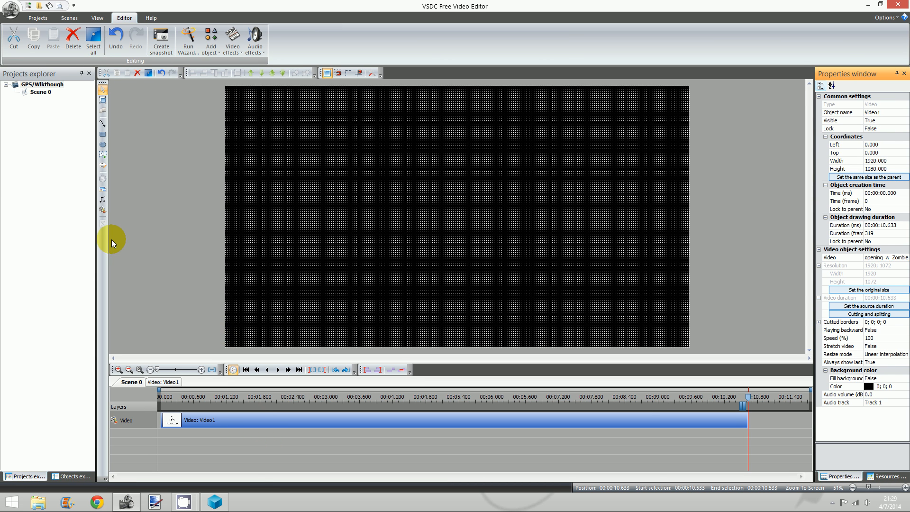
click(103, 212)
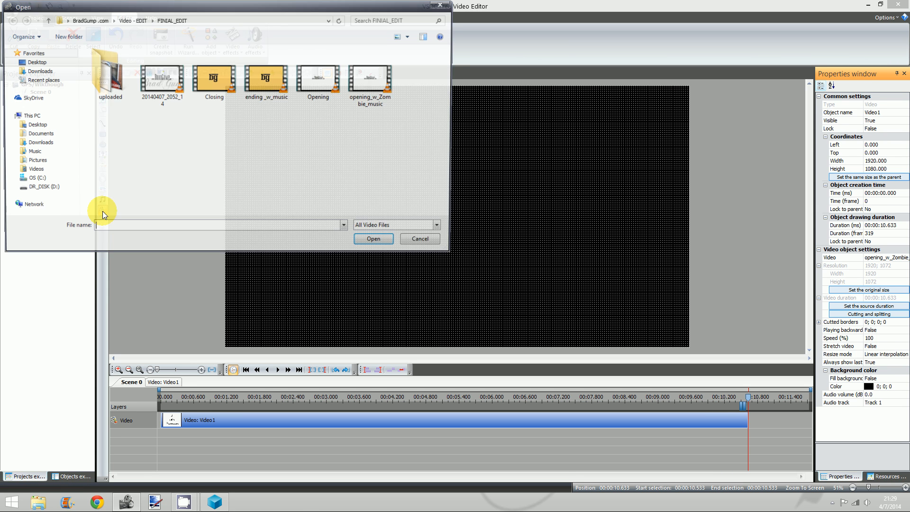
click(161, 87)
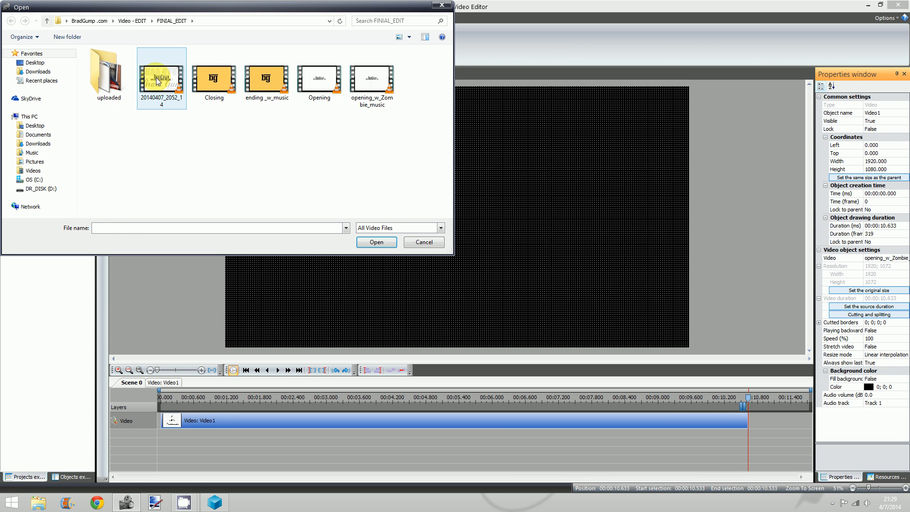
double_click(156, 78)
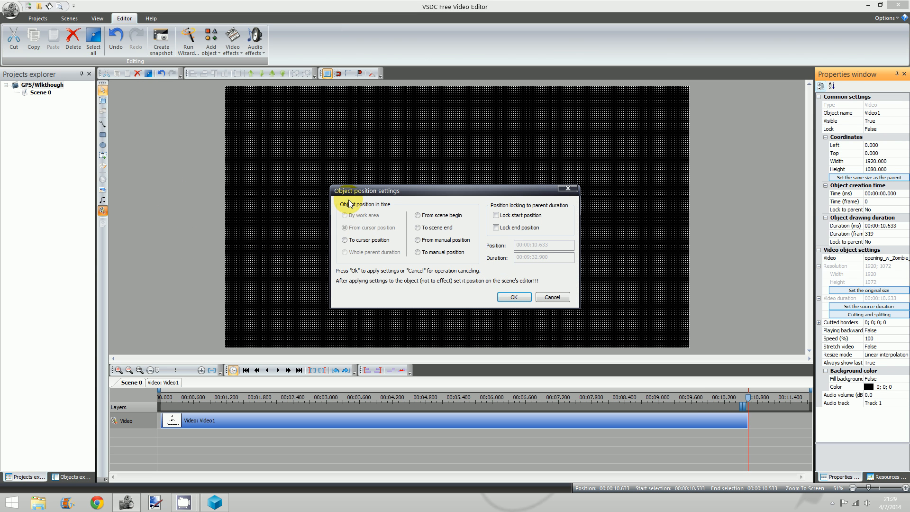
click(513, 297)
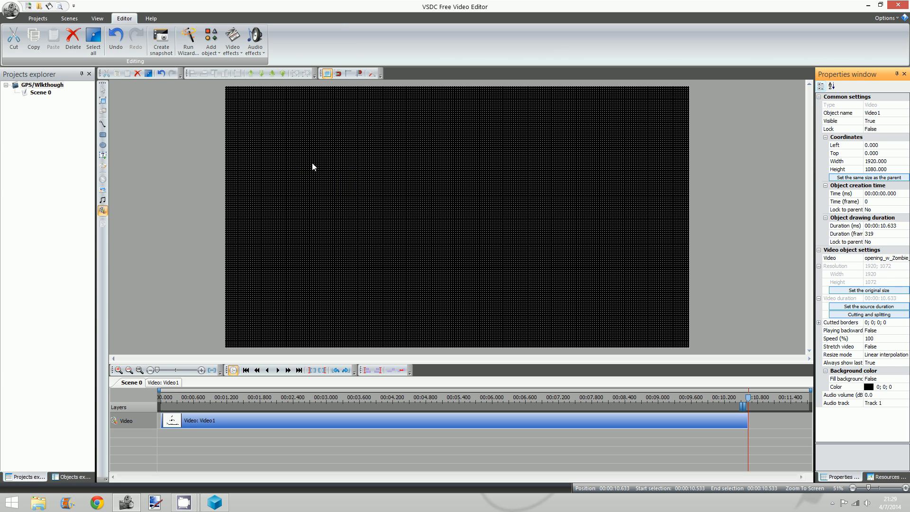
click(280, 123)
drag(297, 138, 650, 342)
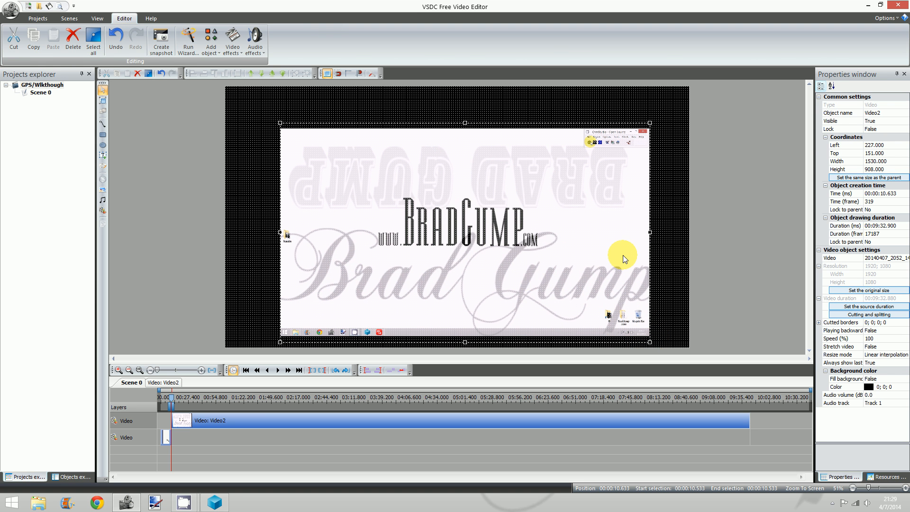
click(848, 177)
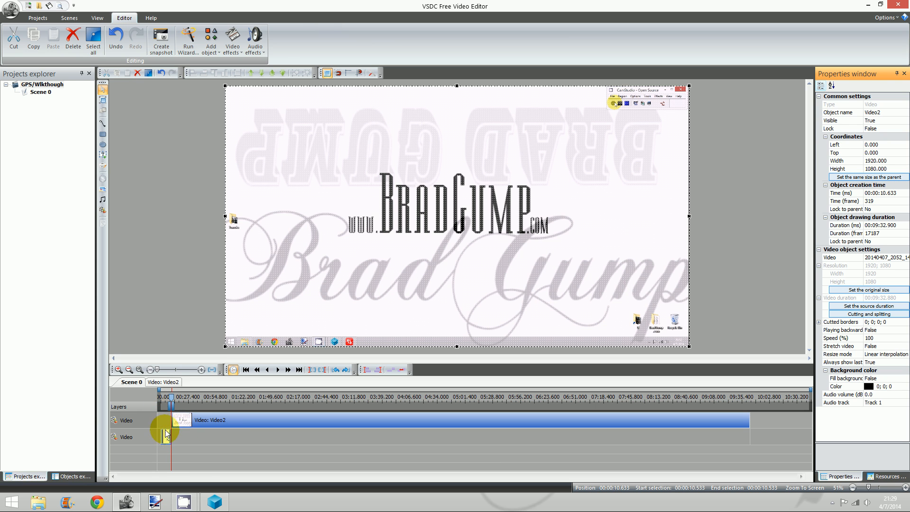
Step: Examine the transition from the opening clip to the main clip by viewing frames before and after the join
click(161, 401)
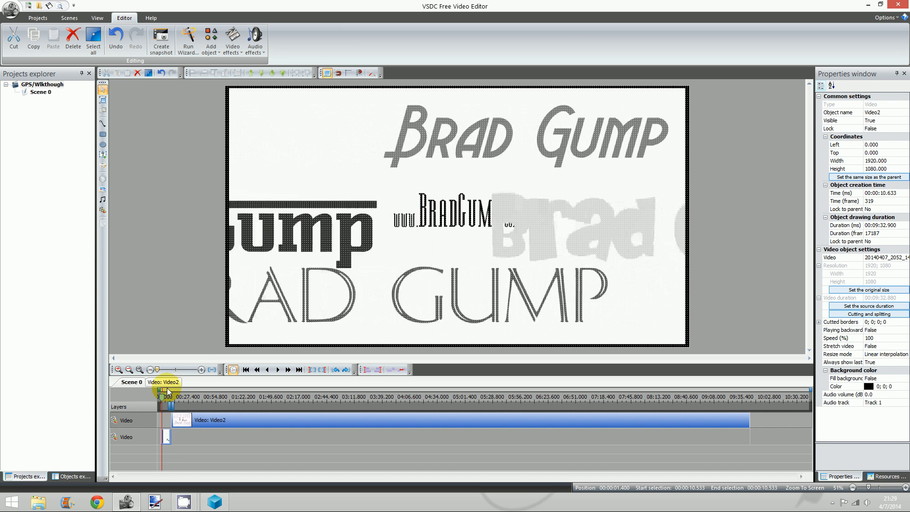
click(181, 401)
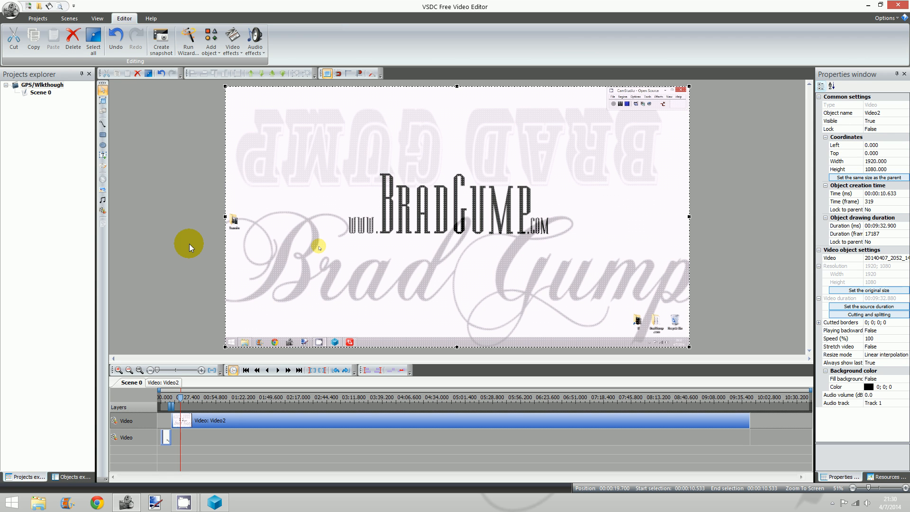
click(172, 397)
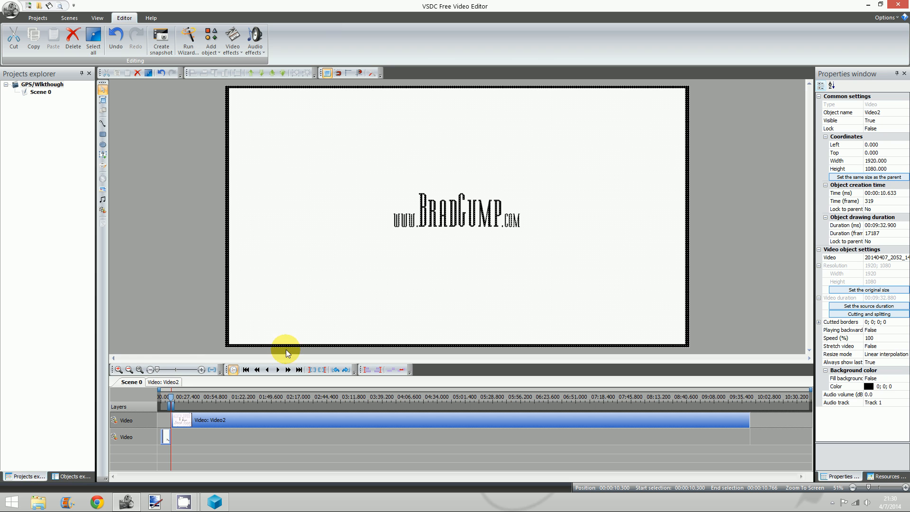
click(278, 371)
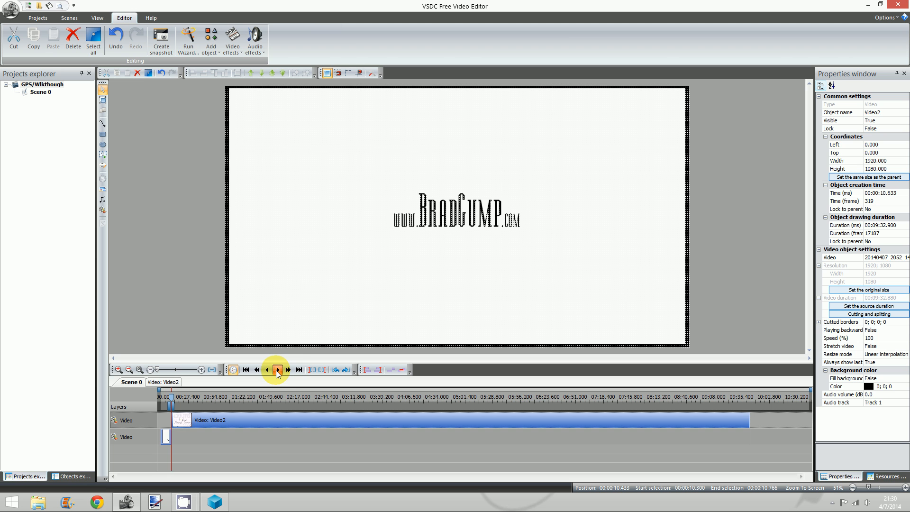
click(287, 371)
click(287, 371)
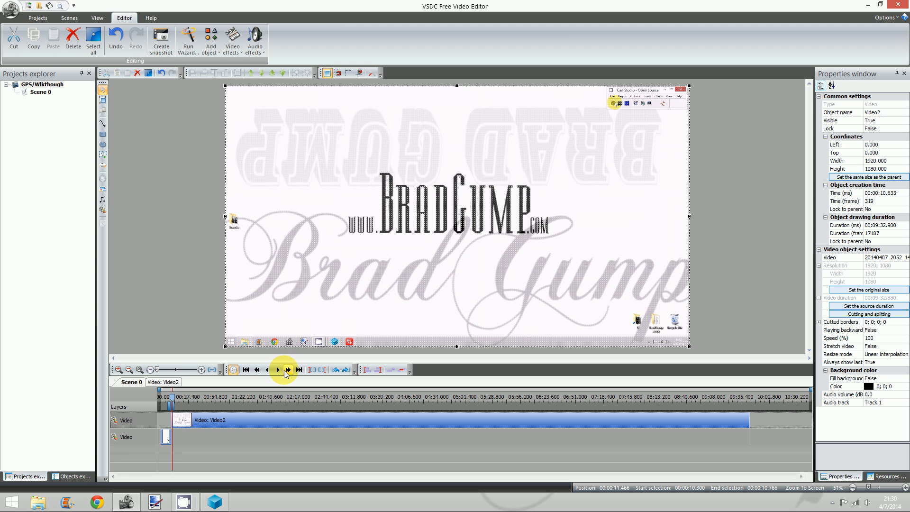
click(287, 370)
click(287, 370)
click(287, 371)
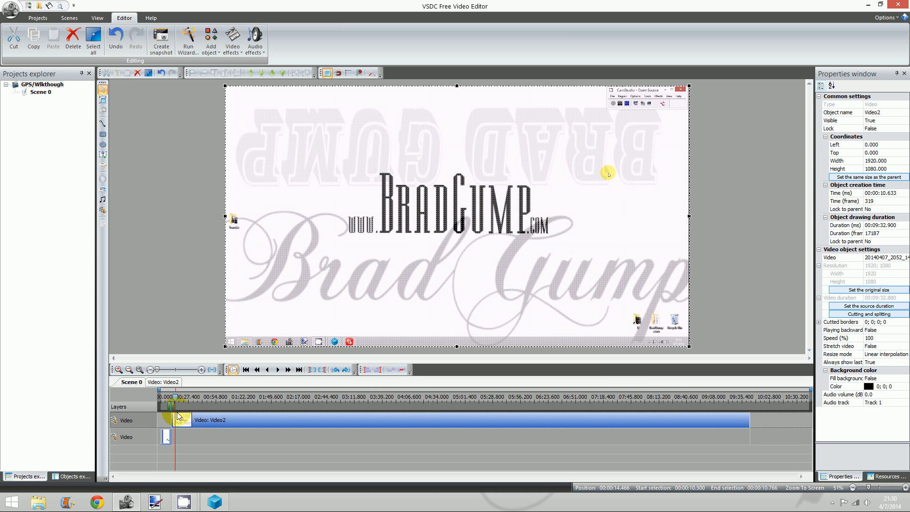
Step: Open the main clip's own timeline, look through the available video effects such as the transforms, and return to Scene 0
click(210, 421)
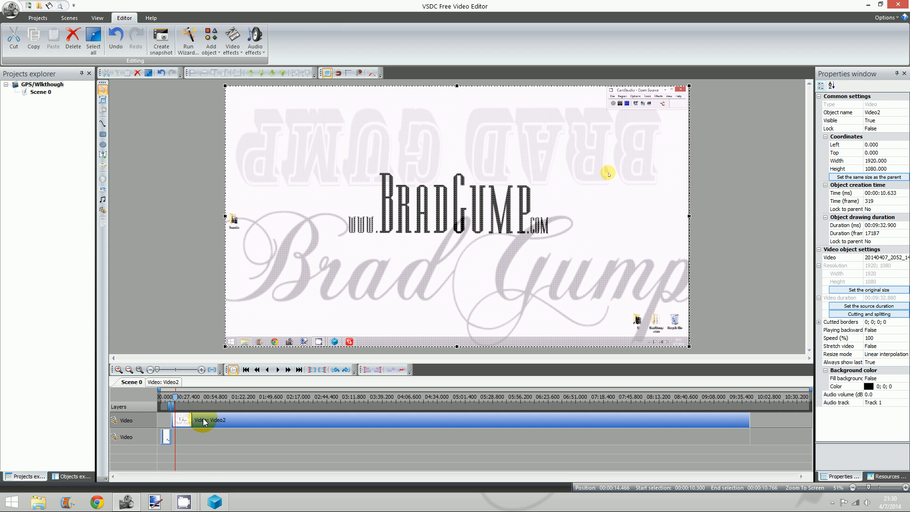
click(163, 382)
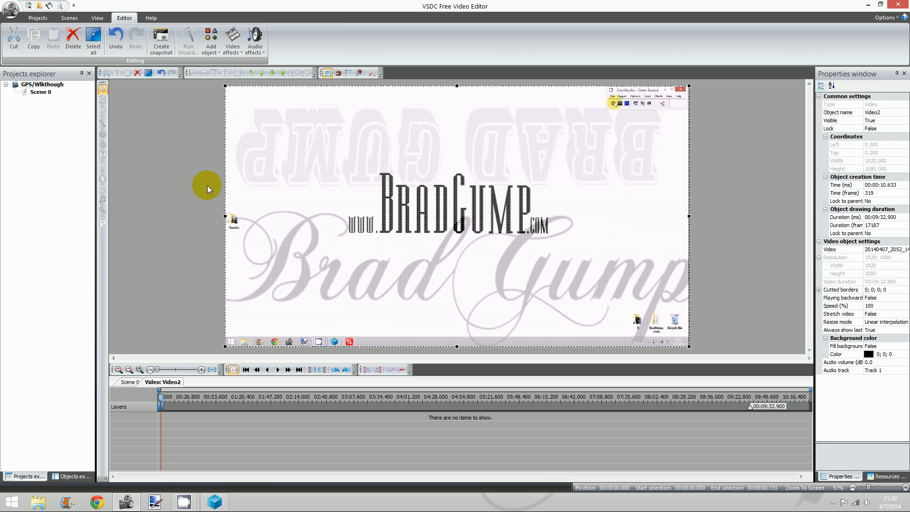
click(232, 39)
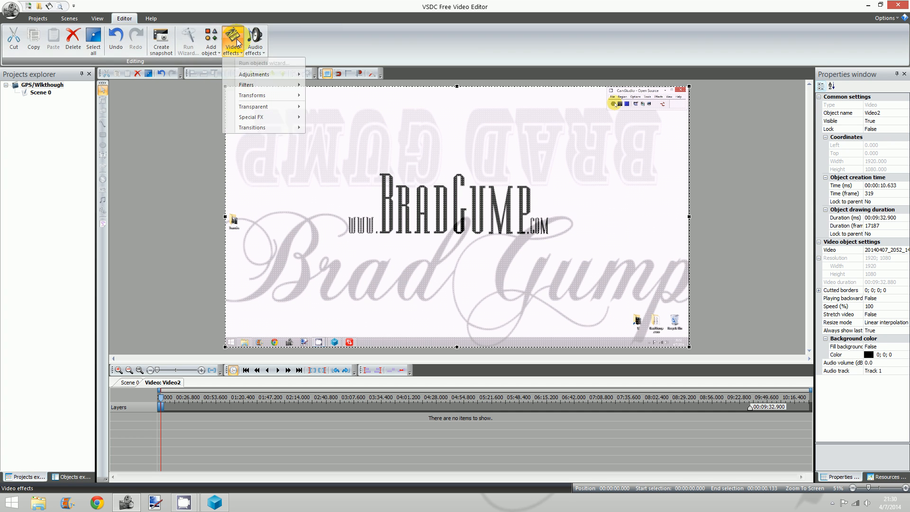
mouse_move(251, 108)
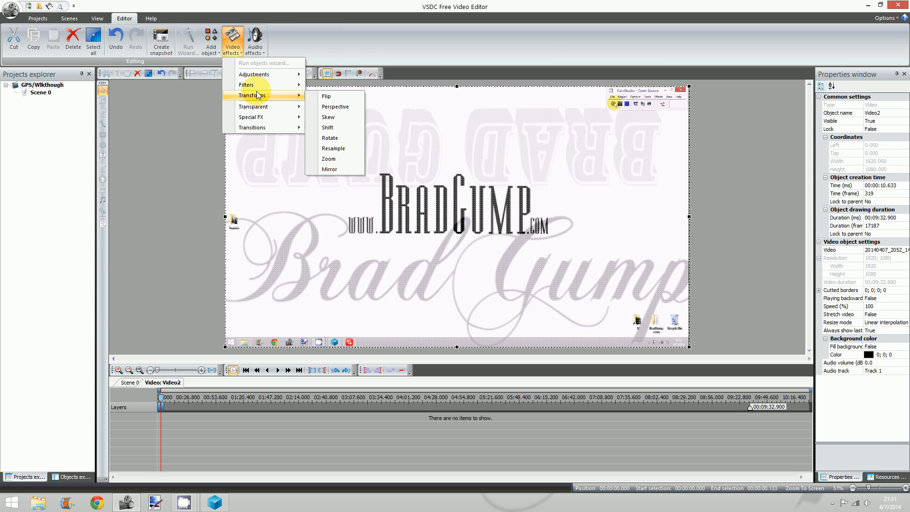
click(195, 228)
click(196, 229)
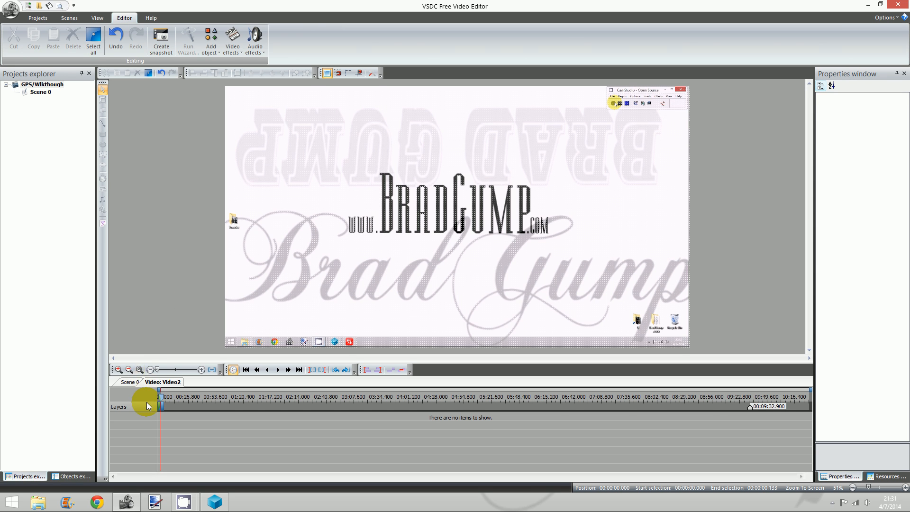
click(127, 384)
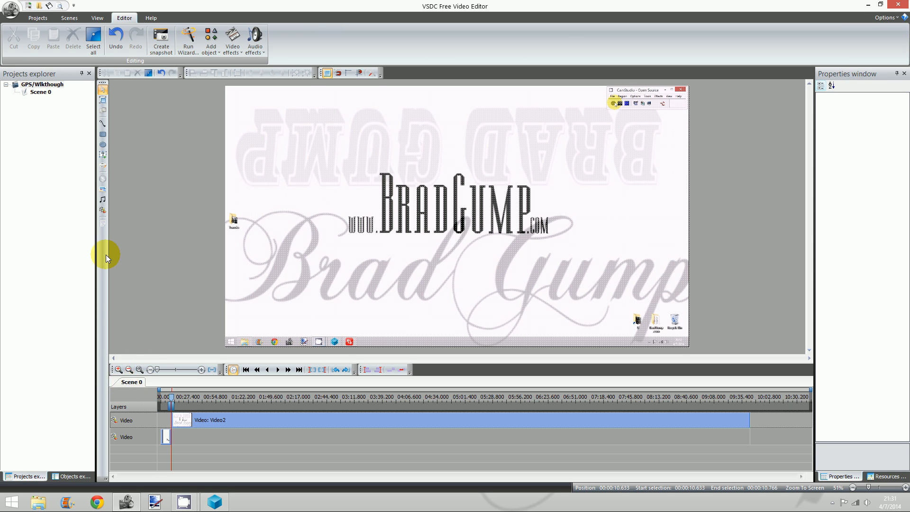
Step: Add a text object by work area in the upper middle of the frame, about 458 by 213, reading "Hello all"
click(103, 155)
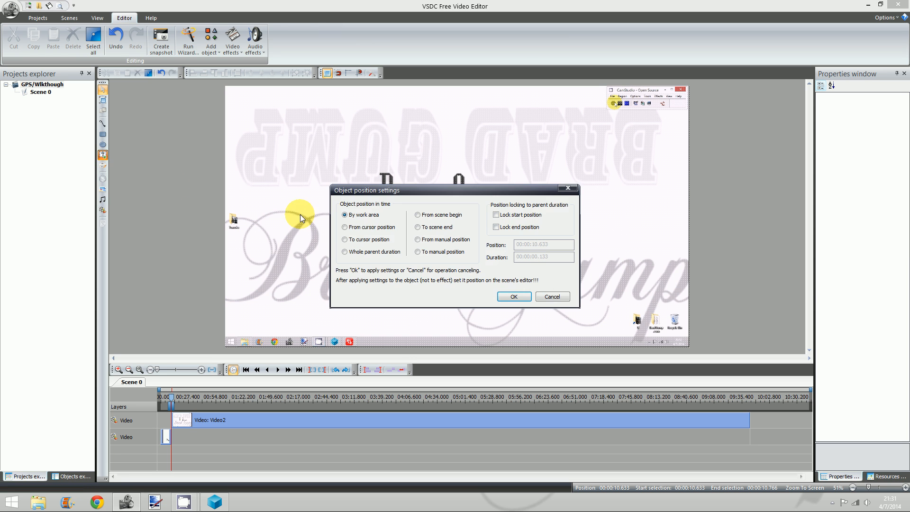
click(513, 297)
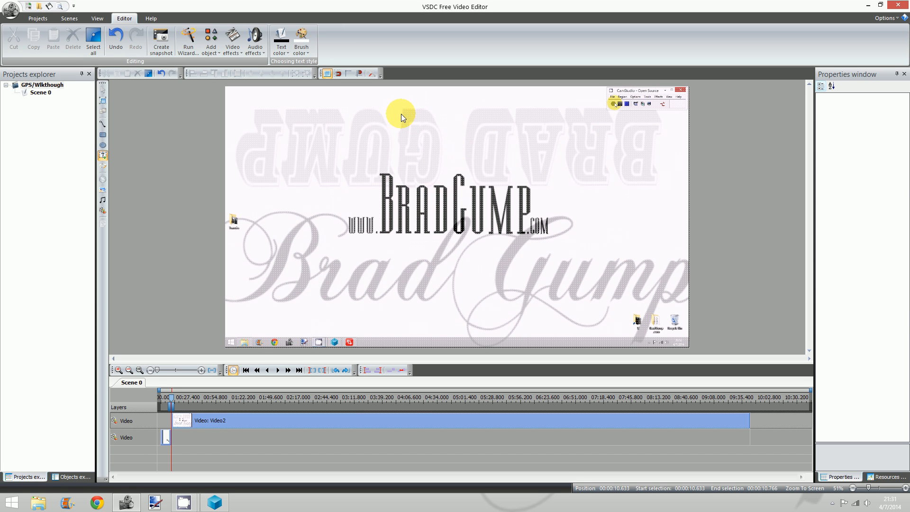
drag(400, 113, 509, 165)
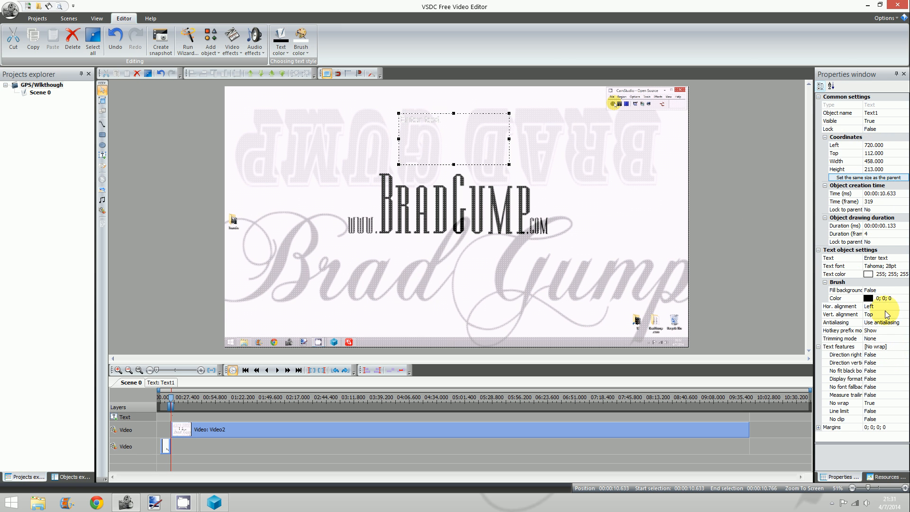
click(890, 258)
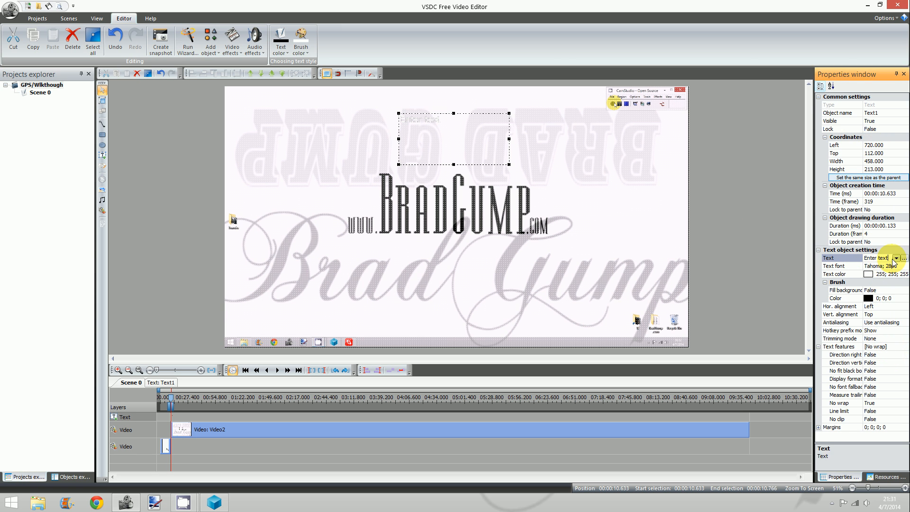
click(865, 259)
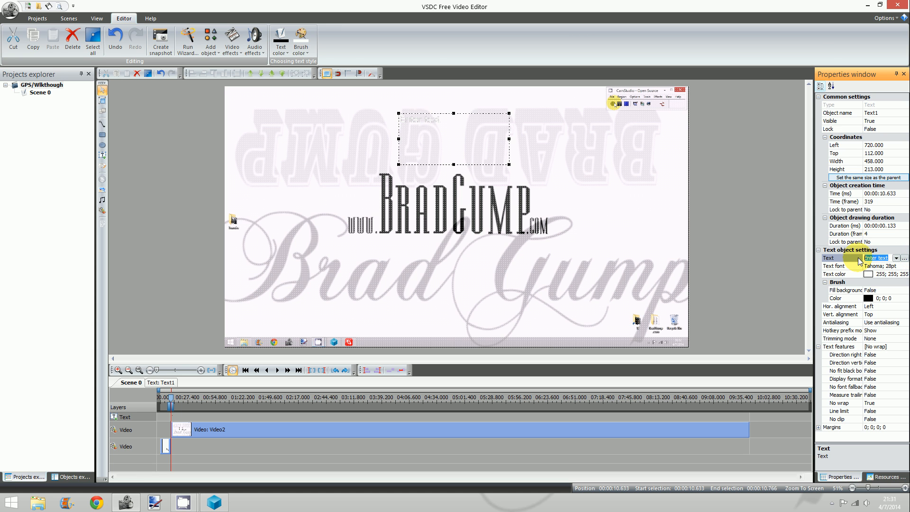
text(Hello all)
Step: Set the text's font to Verdana, Bold Italic, size 72, and widen its box to about 872
click(900, 266)
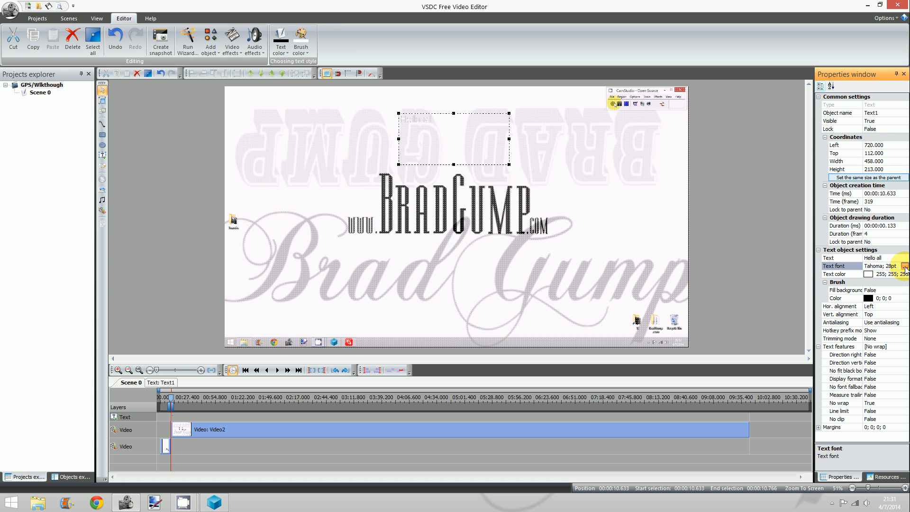
click(904, 266)
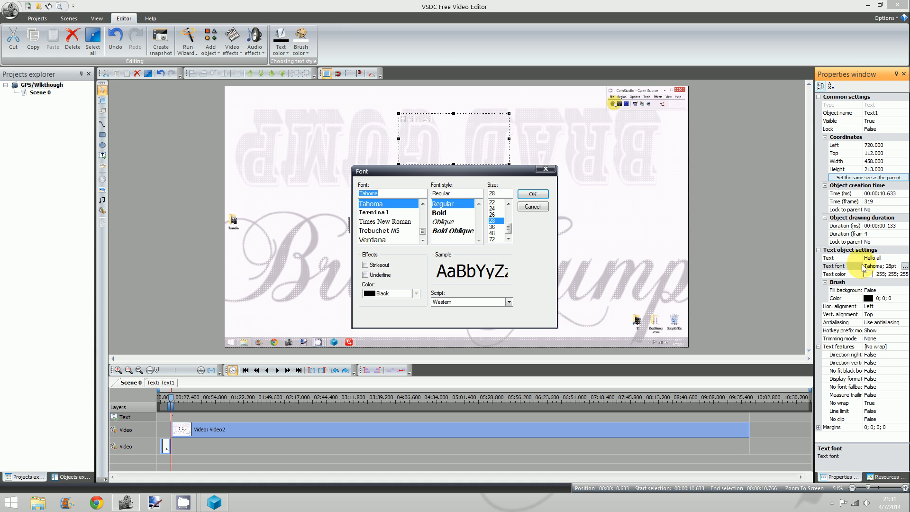
click(449, 231)
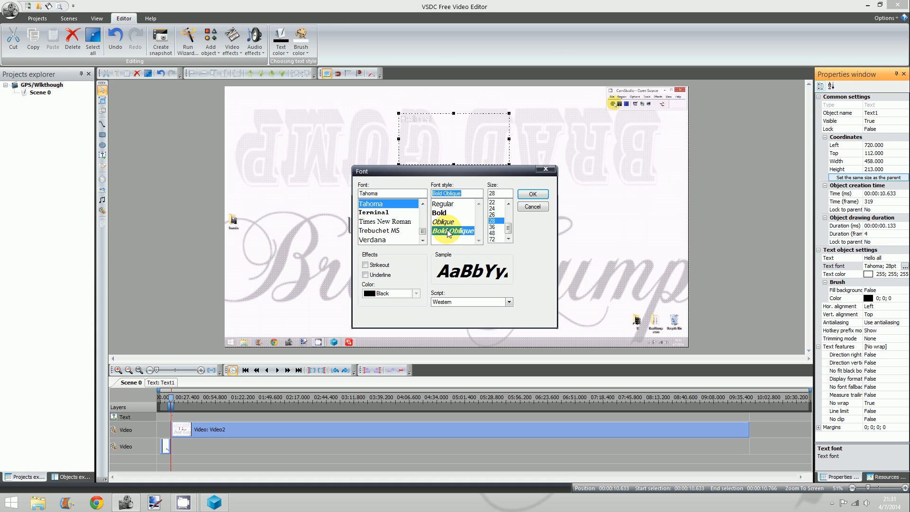
click(411, 240)
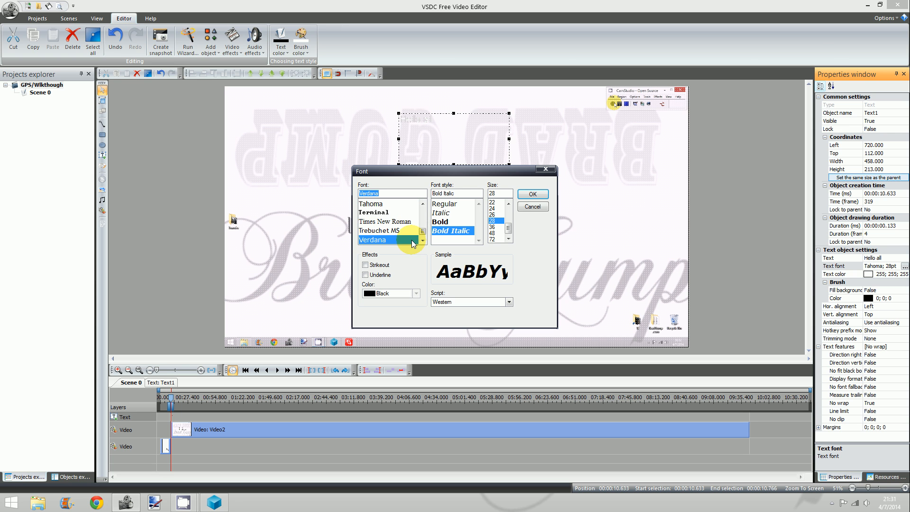
click(496, 239)
click(533, 194)
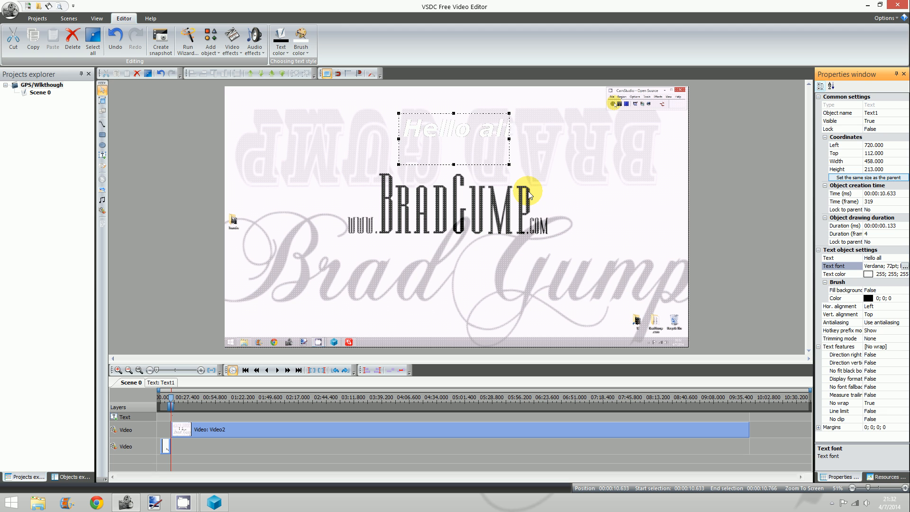
drag(509, 139, 609, 141)
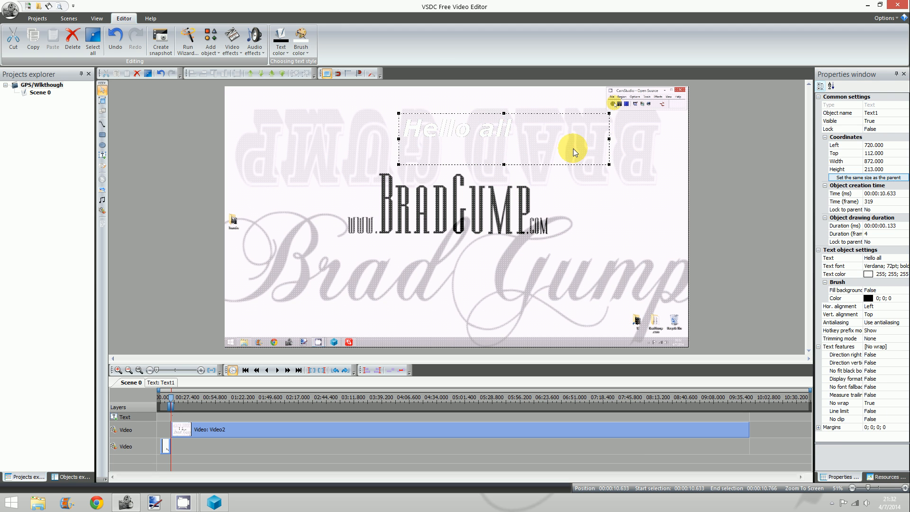
Step: Colour the "Hello all" text black and move it to the lower edge of the frame, at about left 504 and top 914
click(891, 278)
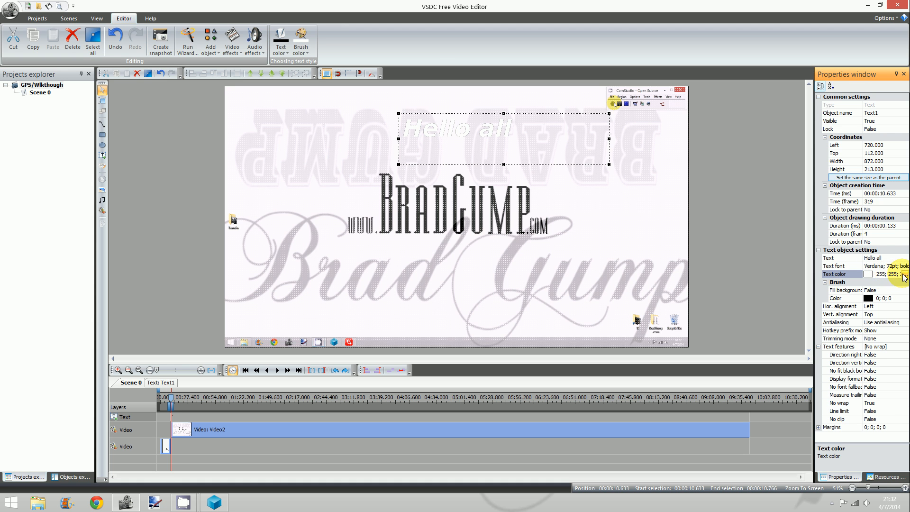
click(905, 274)
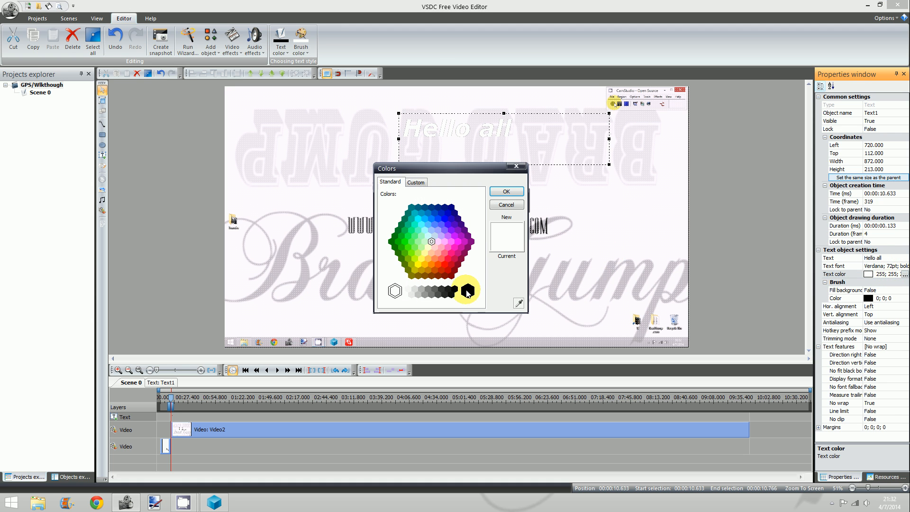
click(419, 182)
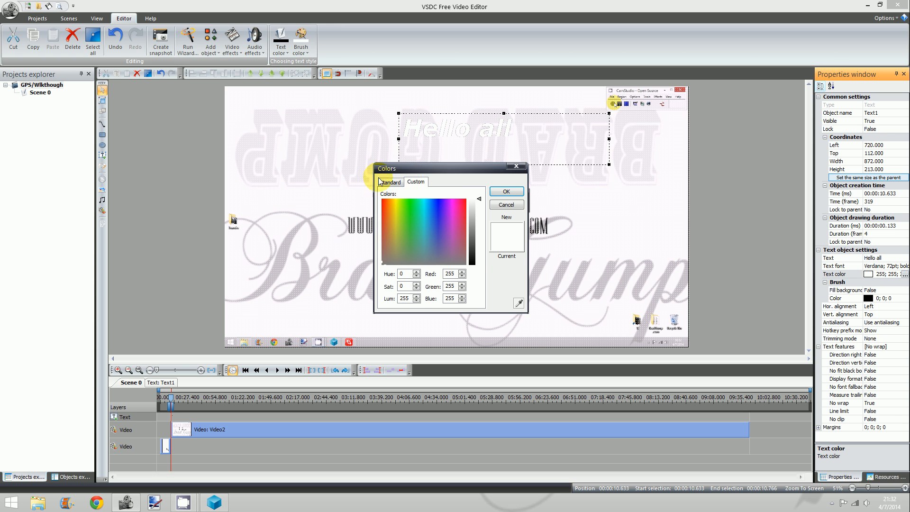
click(390, 182)
click(467, 287)
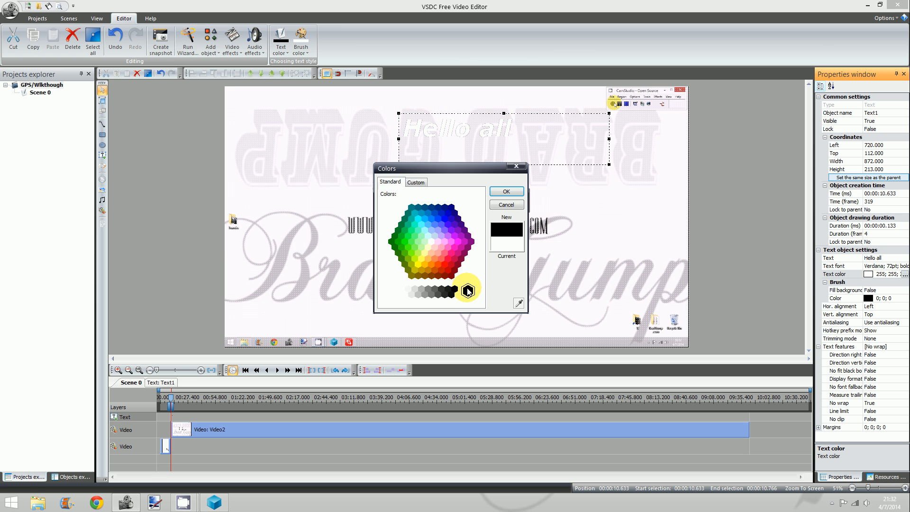
click(506, 191)
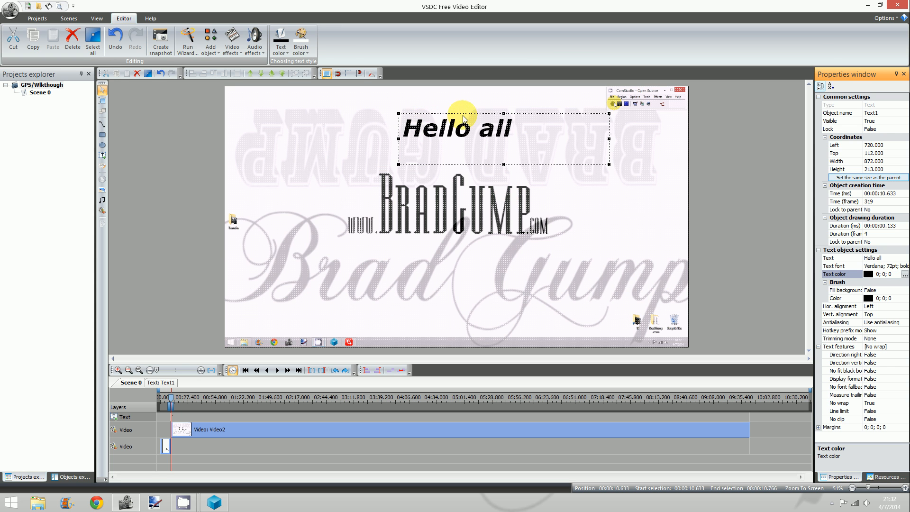
drag(465, 140, 442, 328)
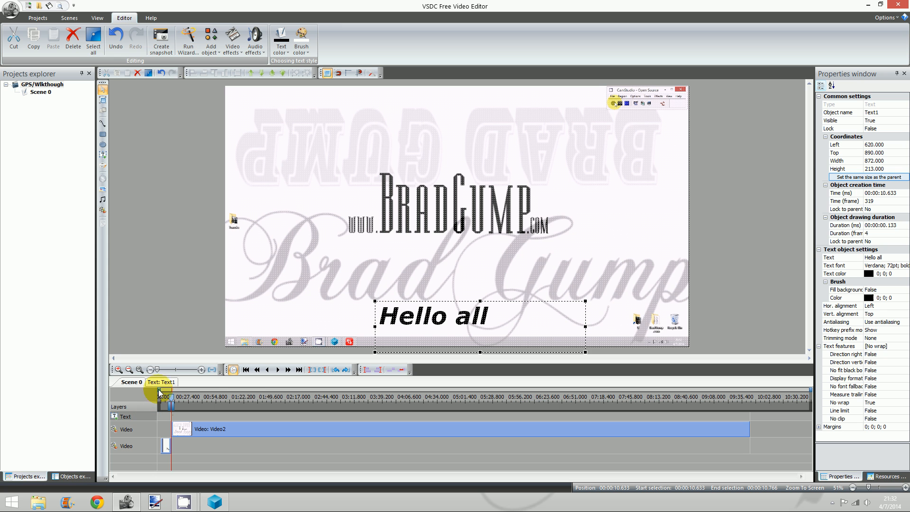
drag(400, 315, 378, 323)
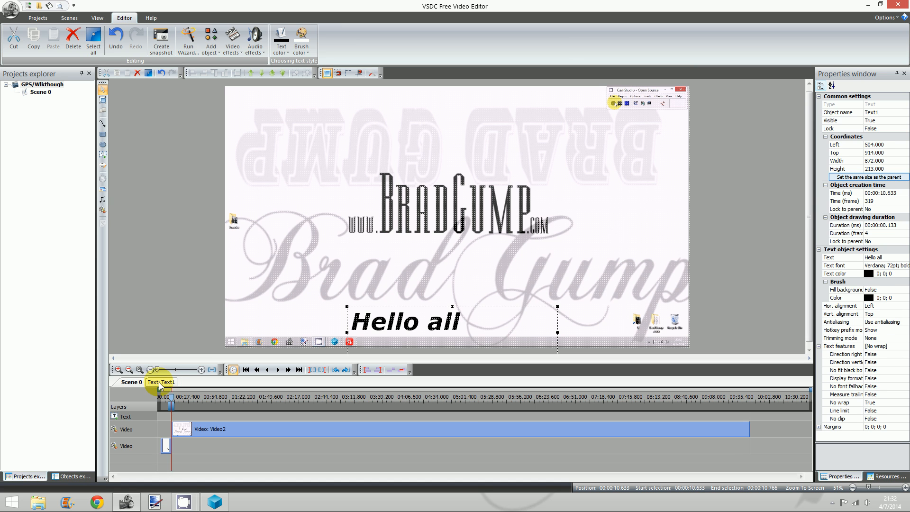
Step: Open the text's own timeline, add a Fade in effect from scene begin, and shorten it to 00:00:00.033
click(161, 385)
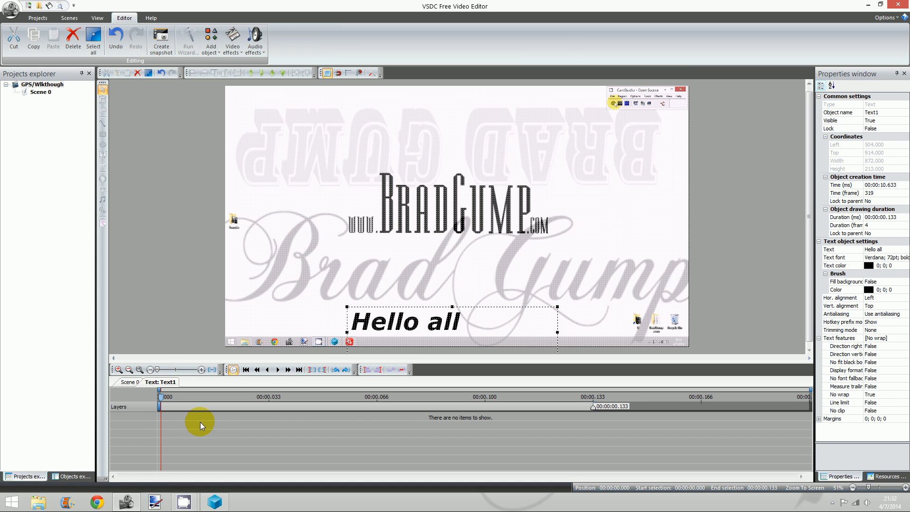
click(233, 44)
mouse_move(257, 107)
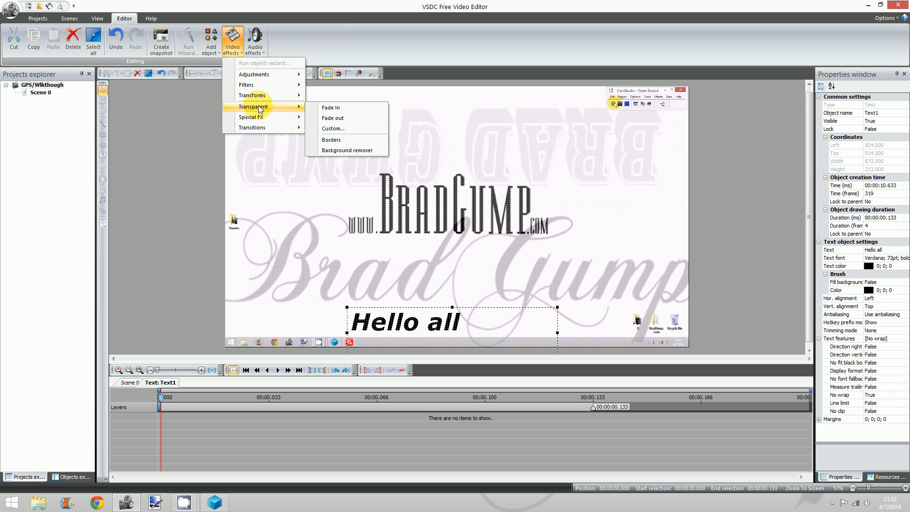
click(346, 107)
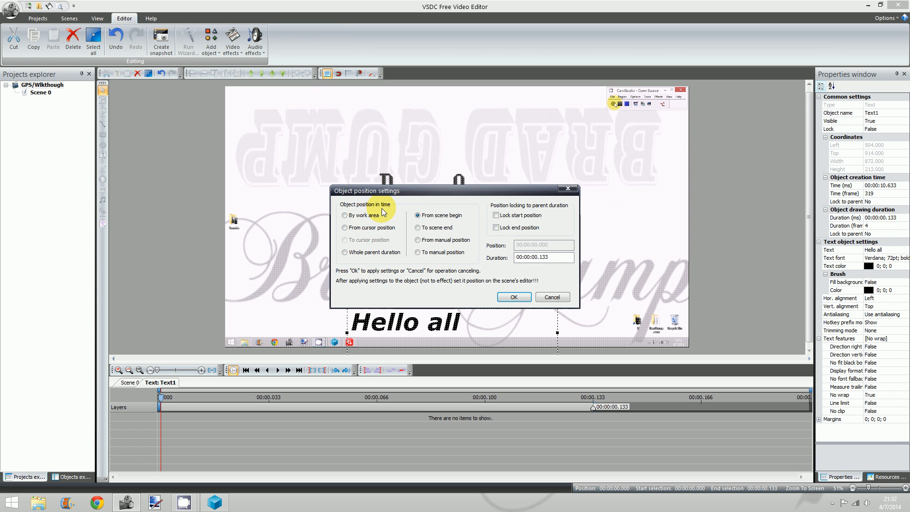
click(518, 297)
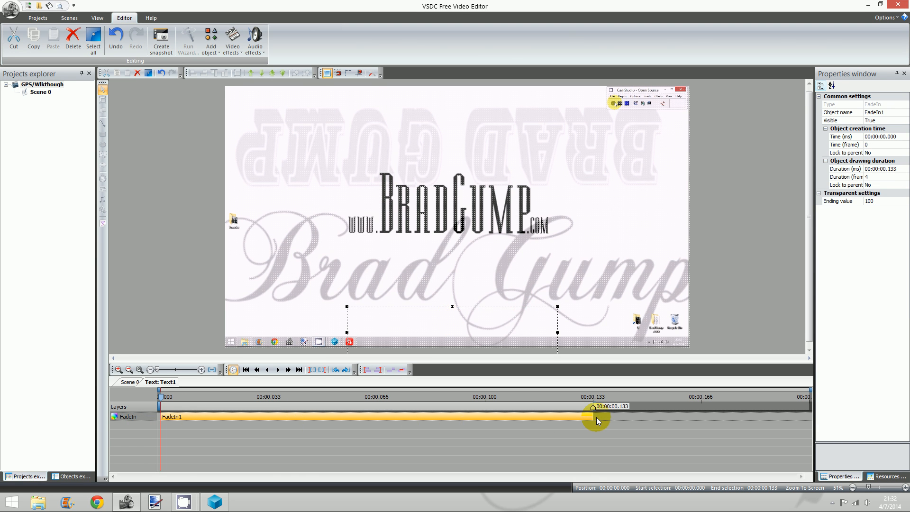
drag(593, 417, 480, 417)
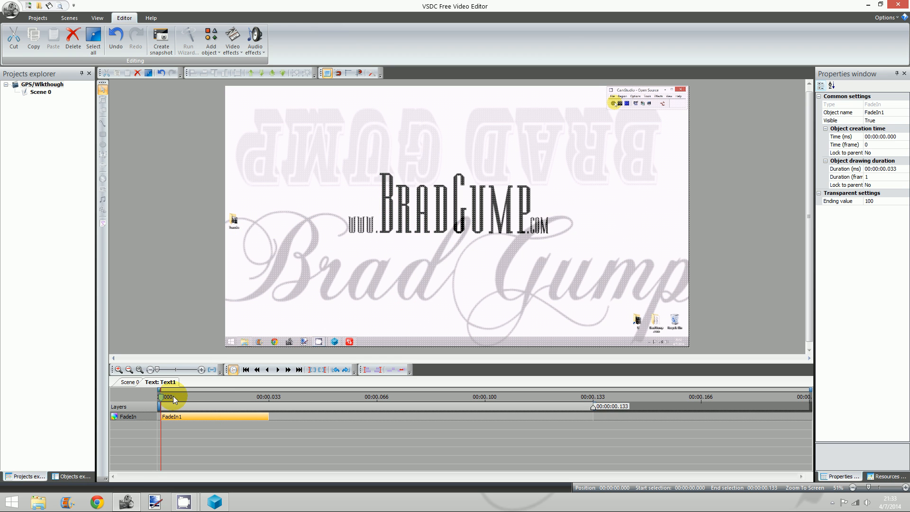
click(185, 397)
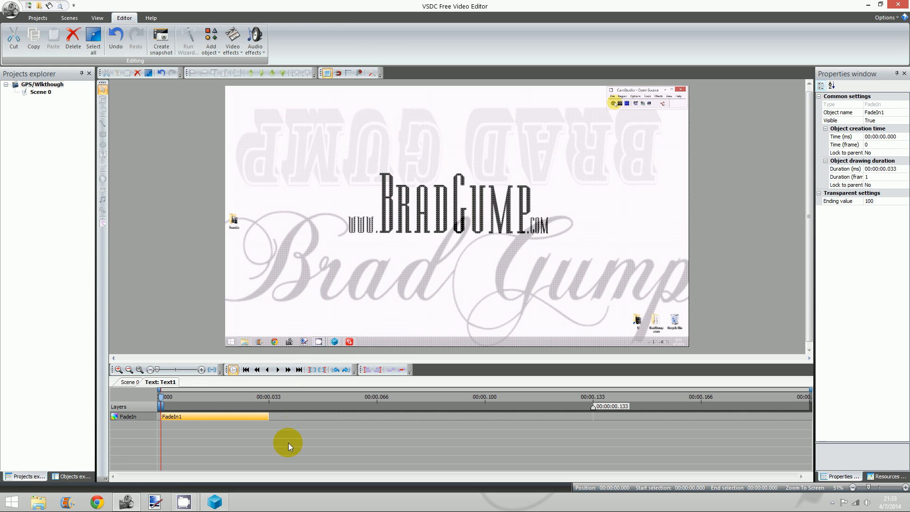
Step: Add a Fade out effect to the text at scene end and trim its start to 00:00:00.100, for a duration of 00:00:00.033
click(233, 36)
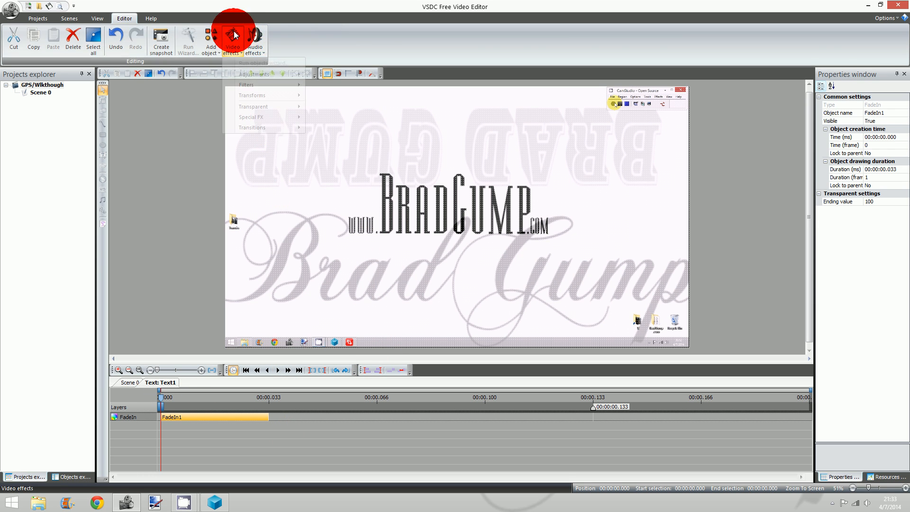
mouse_move(280, 105)
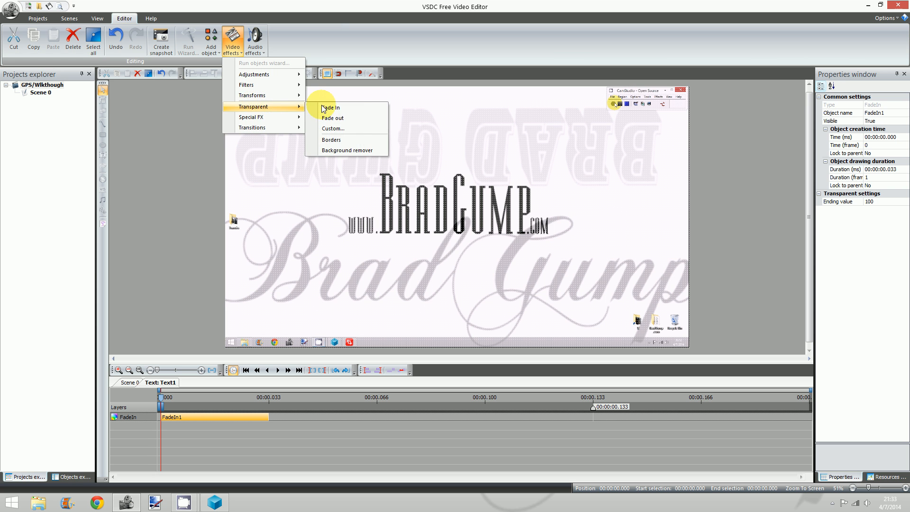
click(357, 118)
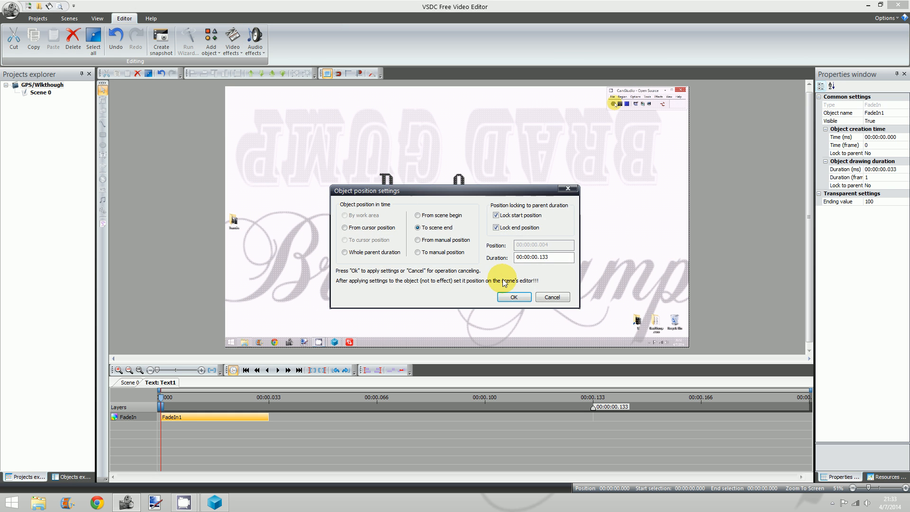
click(524, 297)
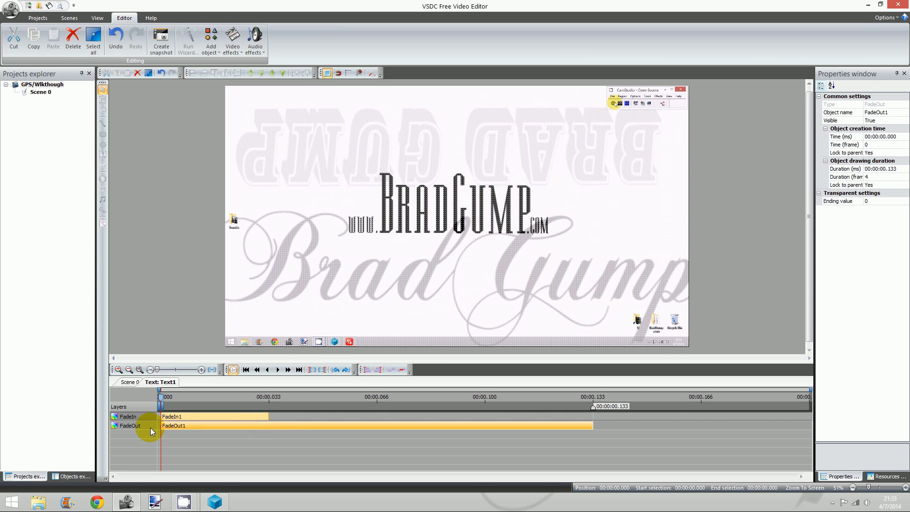
drag(161, 426, 485, 426)
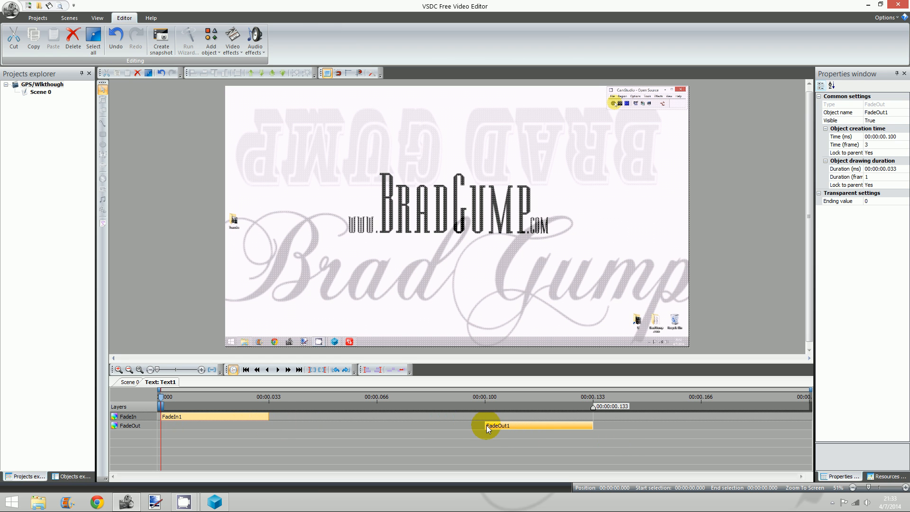
drag(487, 426, 238, 431)
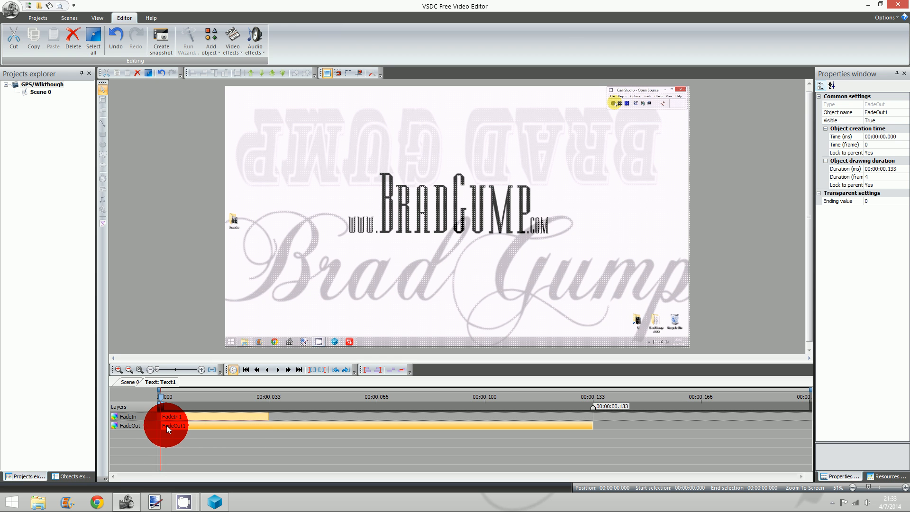
drag(163, 425, 272, 428)
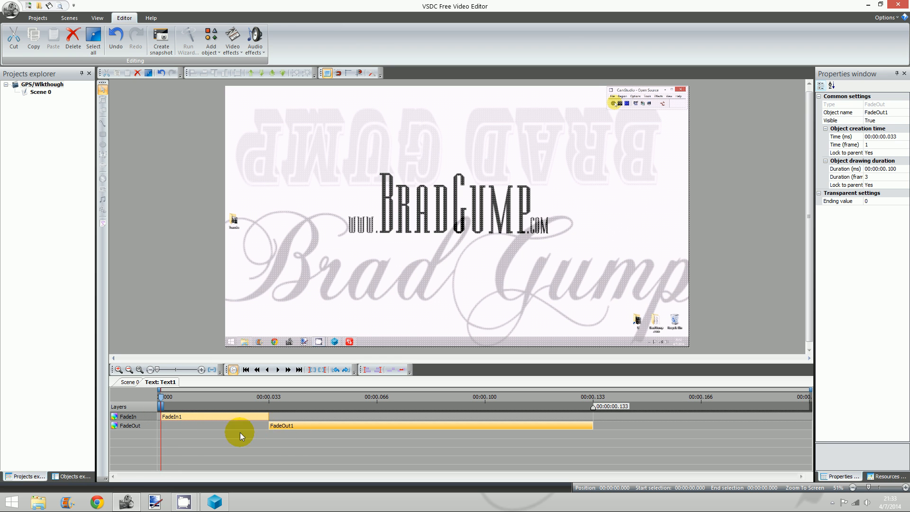
click(327, 425)
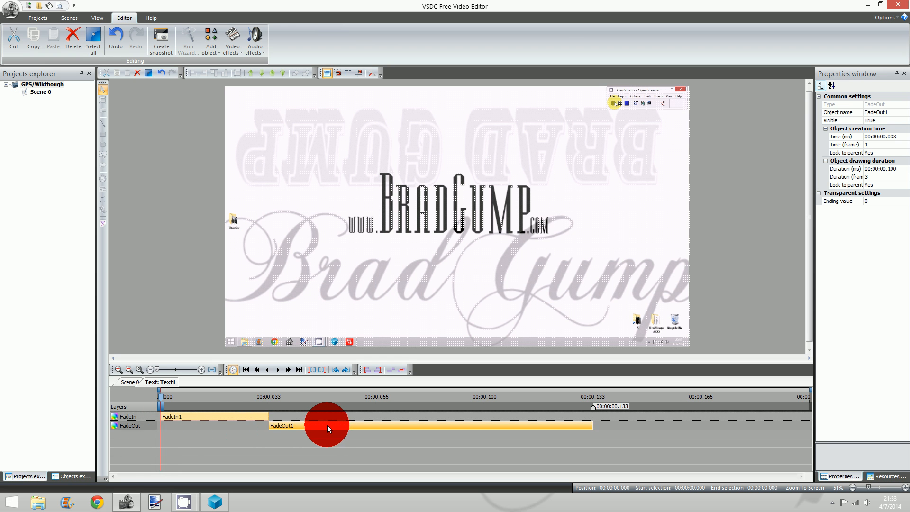
drag(334, 425, 512, 425)
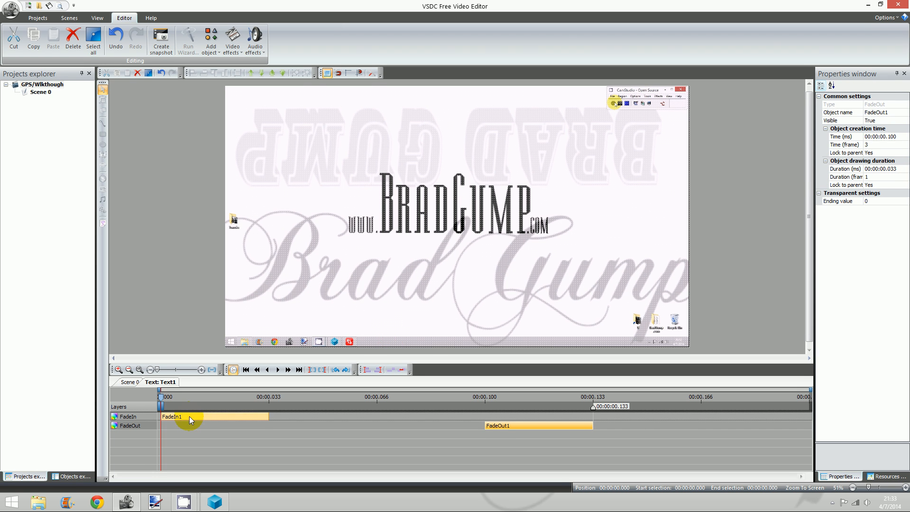
Step: Return to Scene 0 and step through the "Hello all" text frame by frame to check its fade in and fade out
click(125, 383)
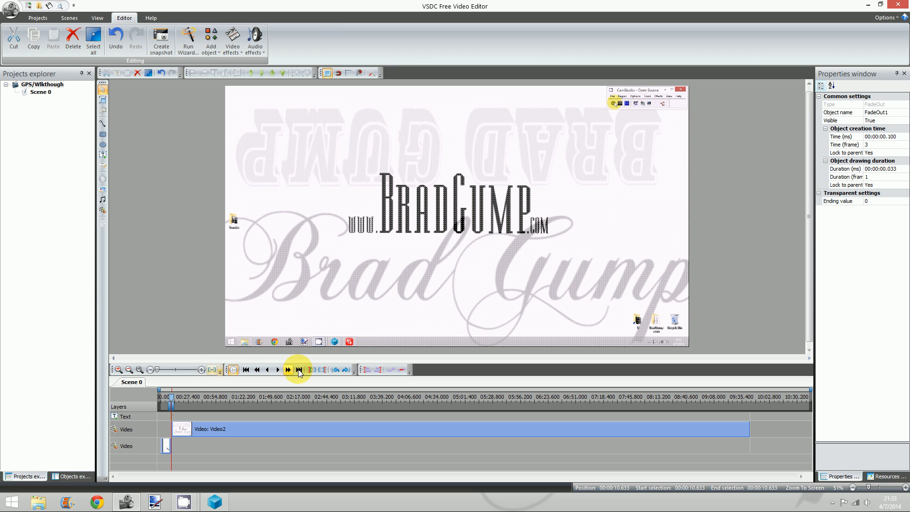
click(281, 371)
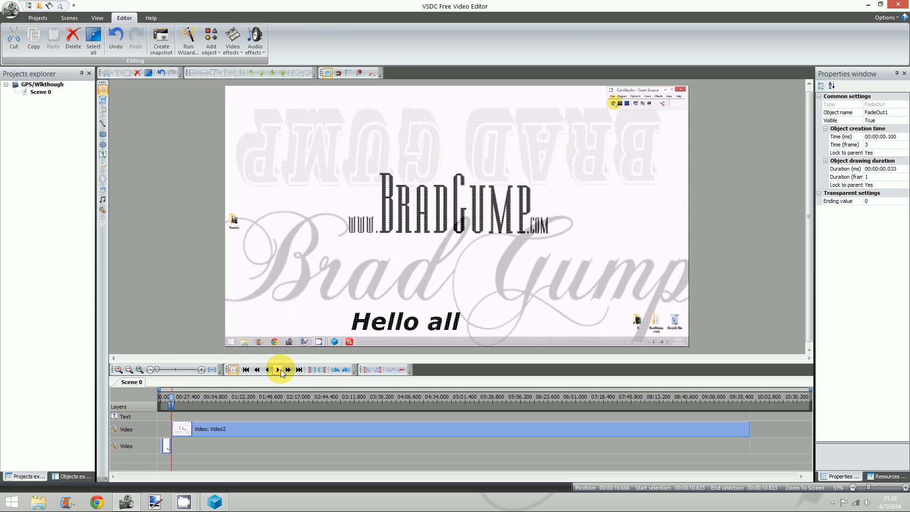
click(269, 370)
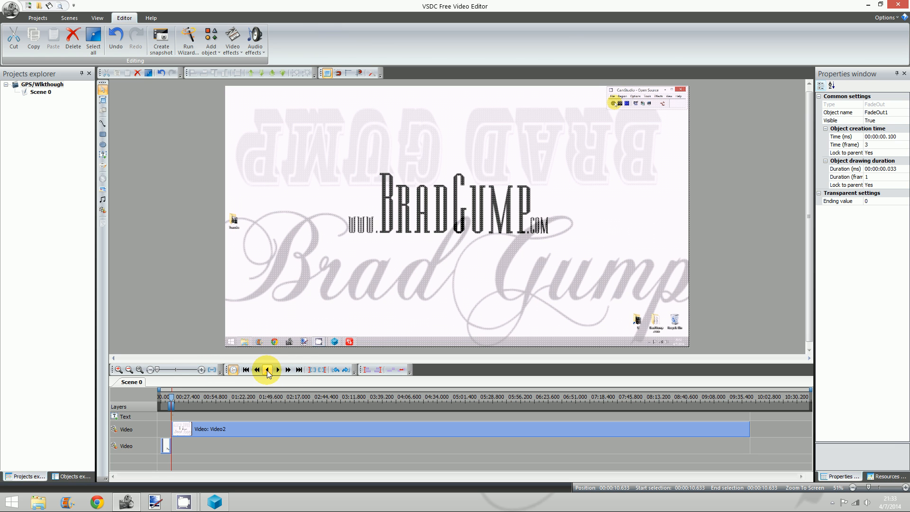
click(278, 370)
click(279, 370)
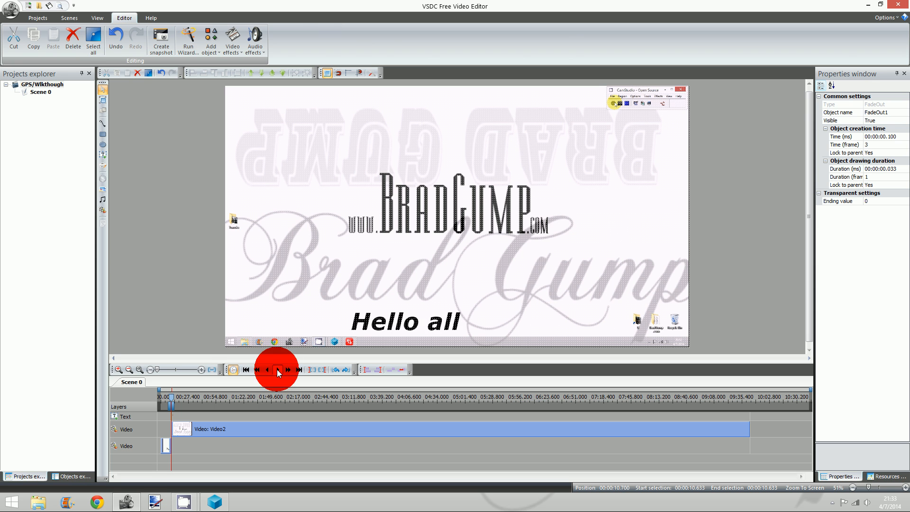
click(278, 370)
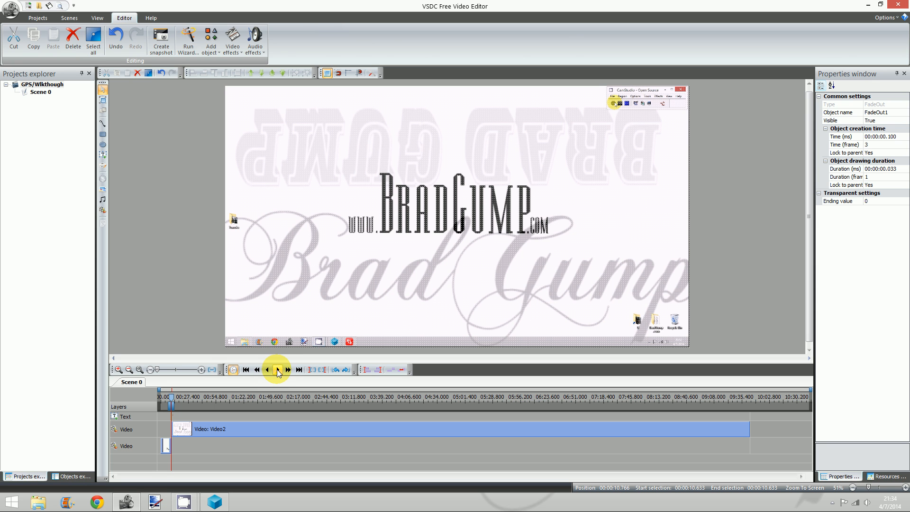
click(268, 370)
click(278, 370)
Step: Delete the "Hello all" text layer from Scene 0
right_click(129, 416)
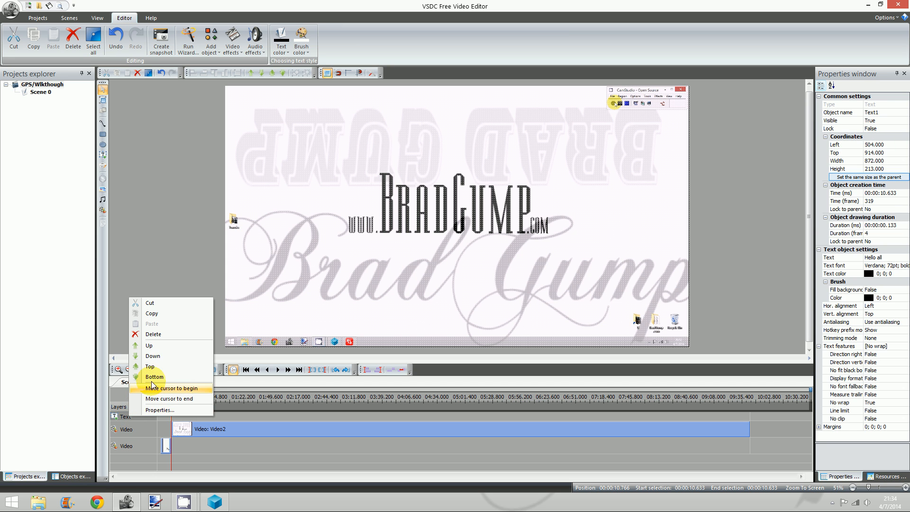
click(151, 334)
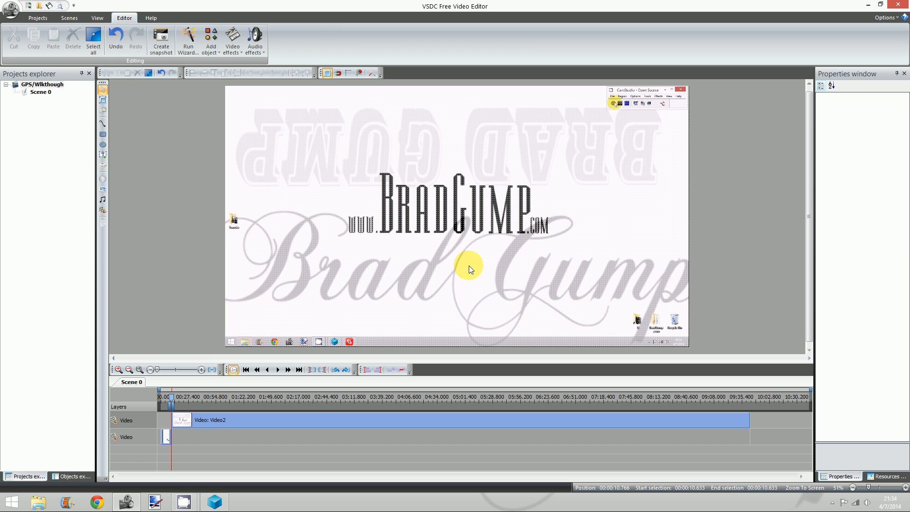
right_click(129, 420)
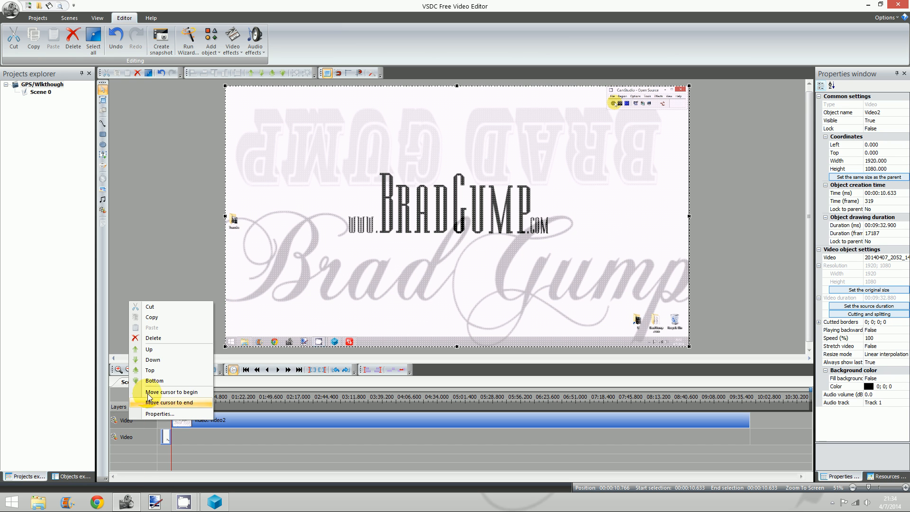
click(284, 452)
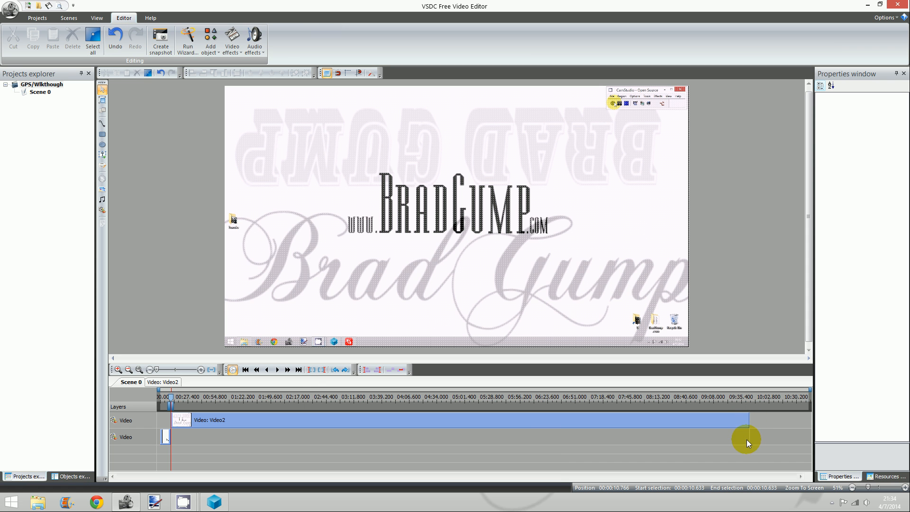
Step: Add the ending _w_music video from the cursor position at the main clip's end and match it to the parent's 1920x1080 size
click(298, 369)
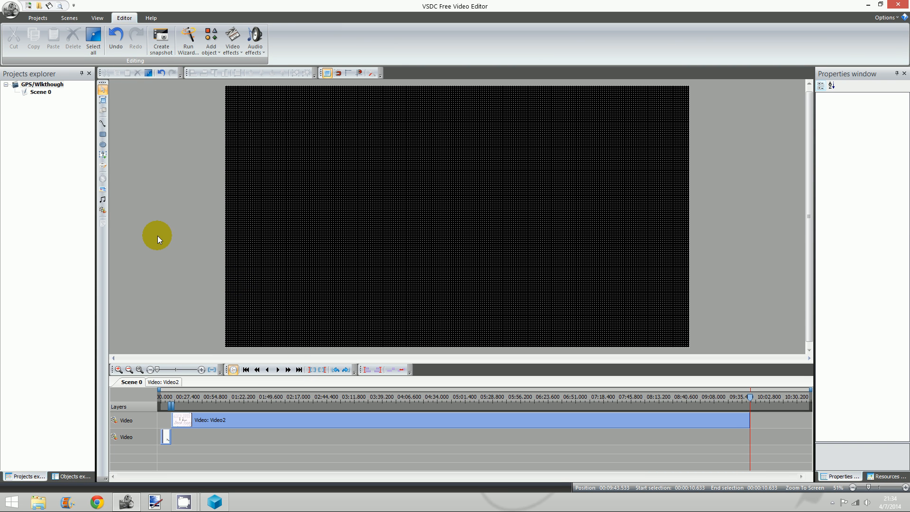
click(106, 209)
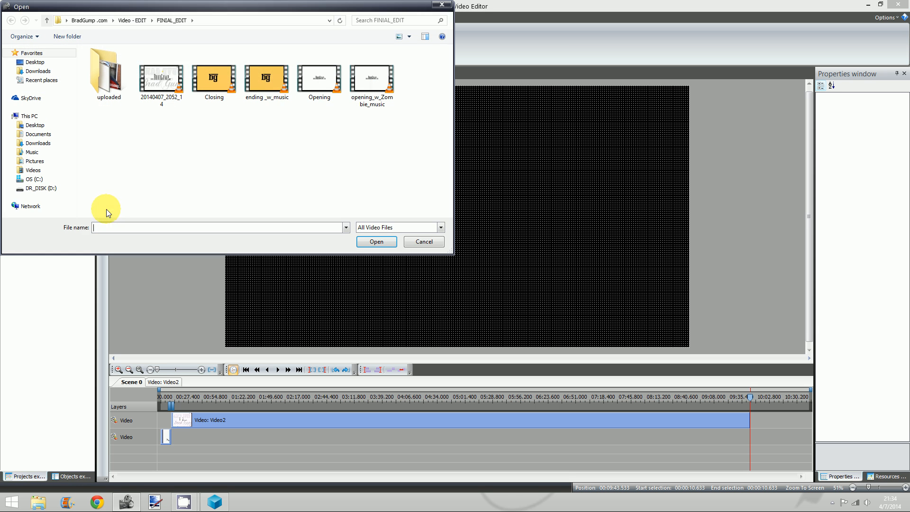
double_click(266, 85)
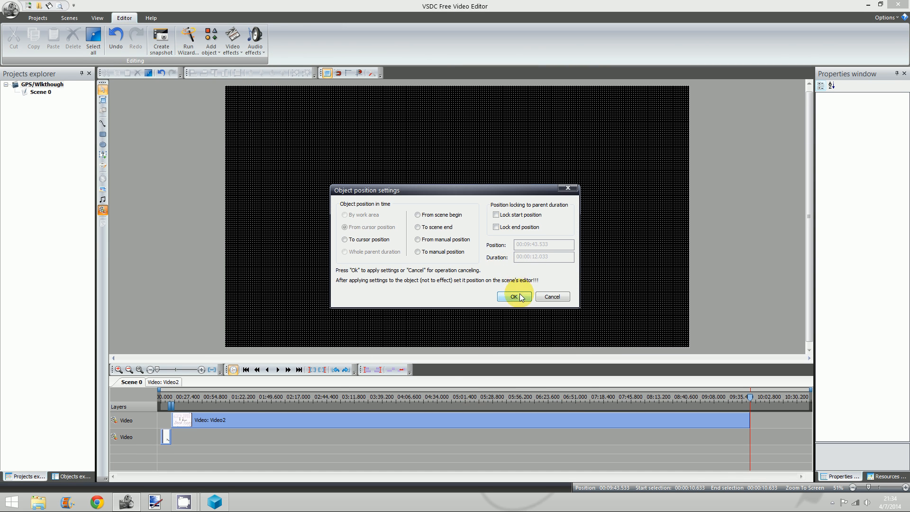
click(515, 297)
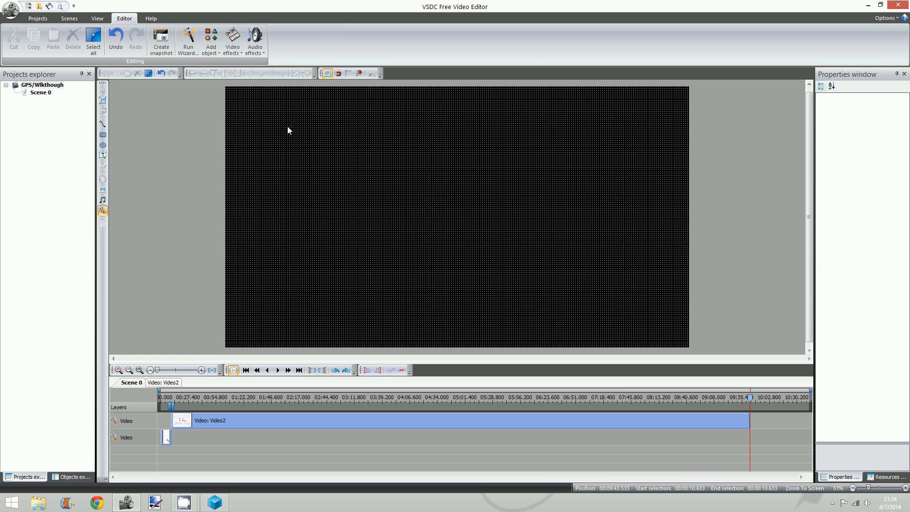
mouse_move(288, 127)
mouse_down()
mouse_move(411, 230)
mouse_move(670, 344)
mouse_up()
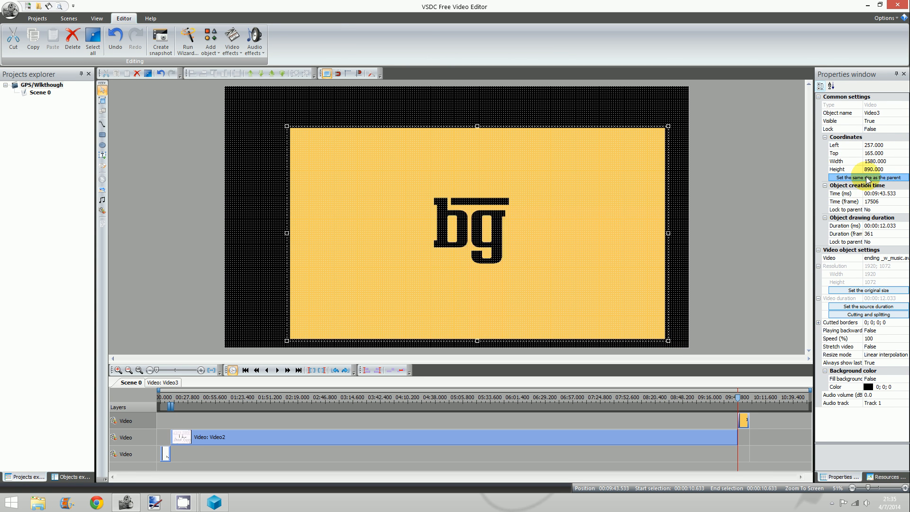
click(868, 177)
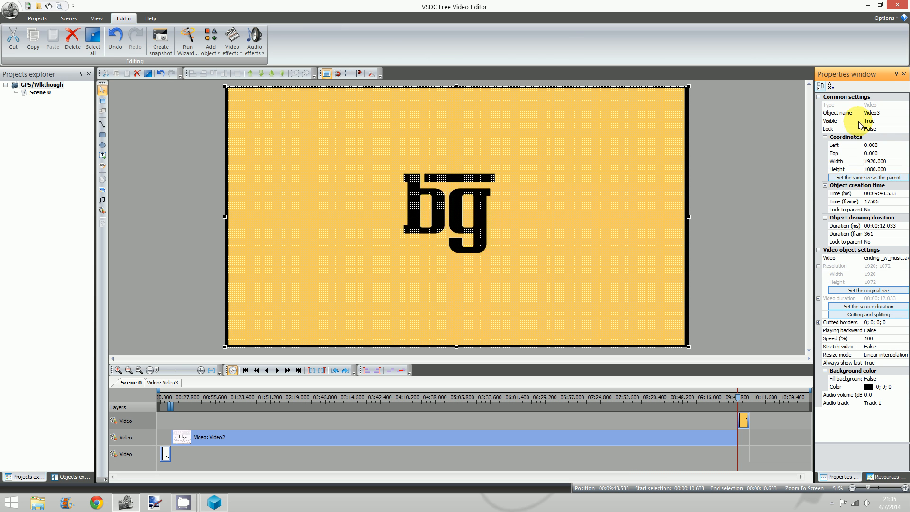
Step: Auto-hide the Properties window, reveal it again and pin it back in place
click(896, 74)
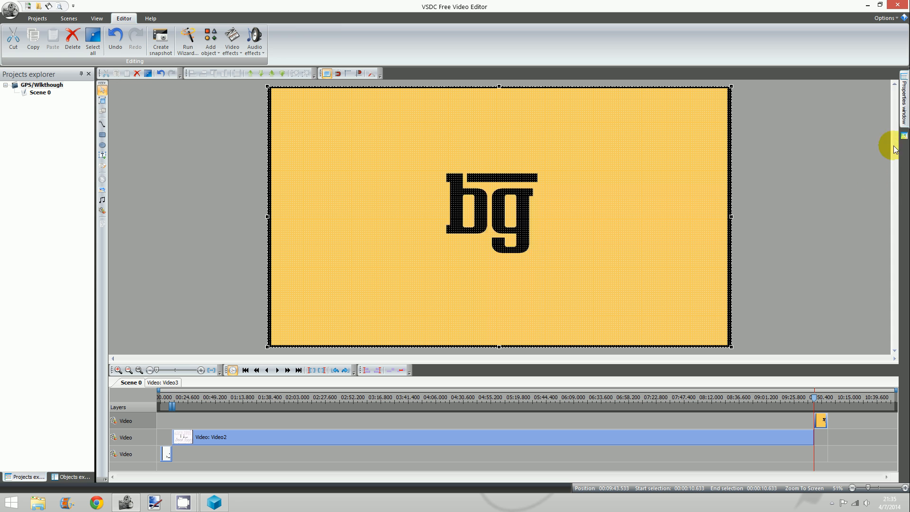
click(905, 99)
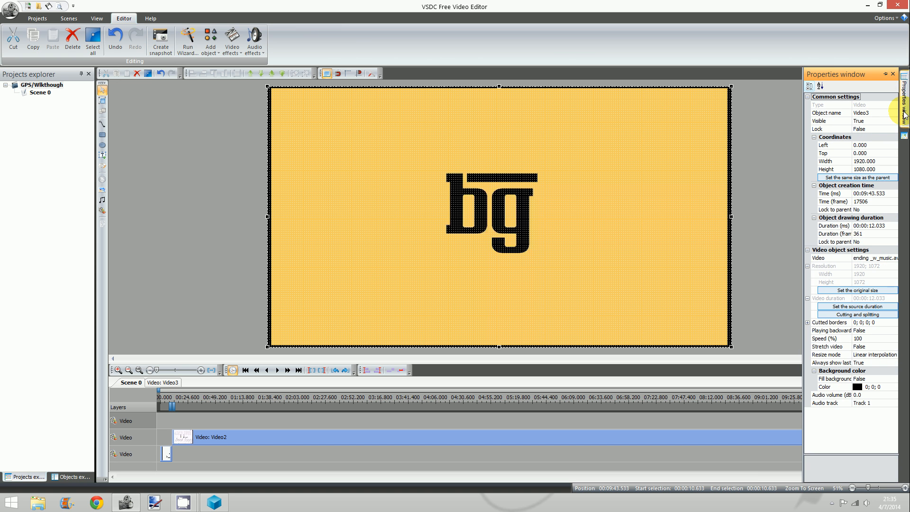
click(885, 74)
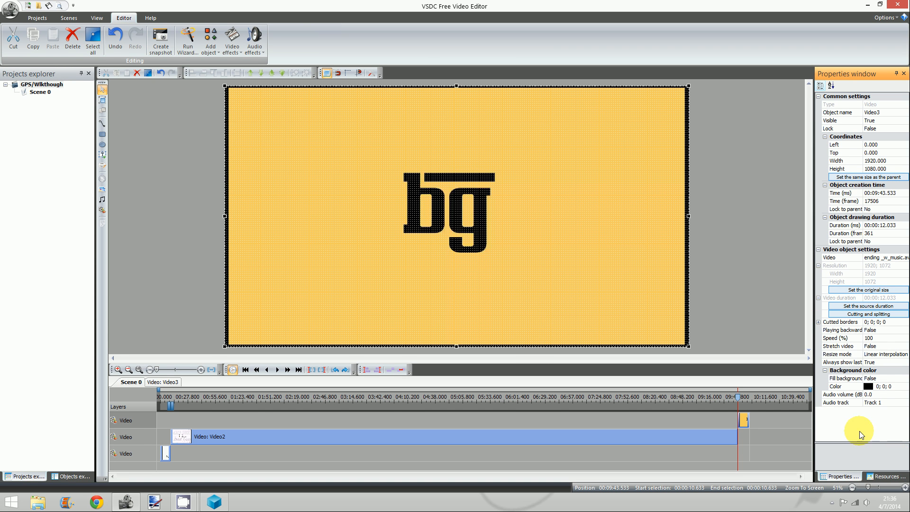
Step: Switch the ending clip's audio track to Don't use audio and back to Track 1
click(891, 404)
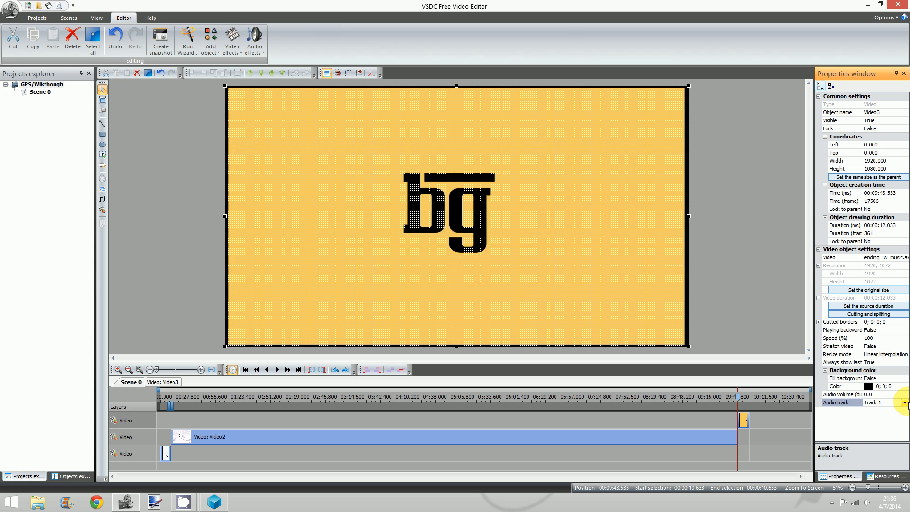
click(904, 403)
click(891, 419)
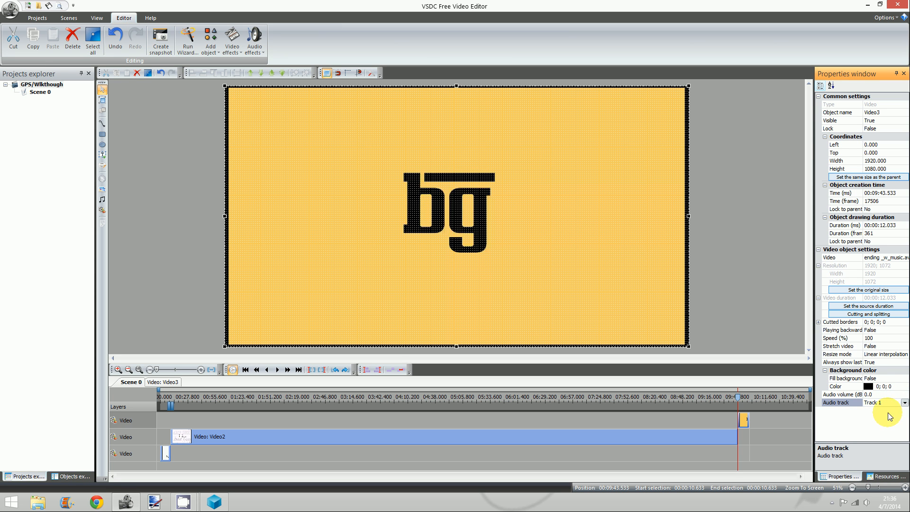
click(904, 403)
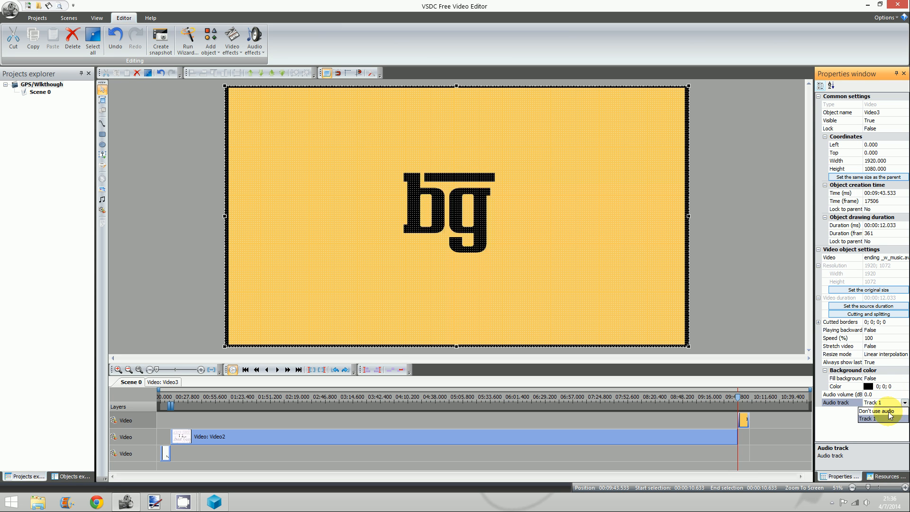
click(885, 411)
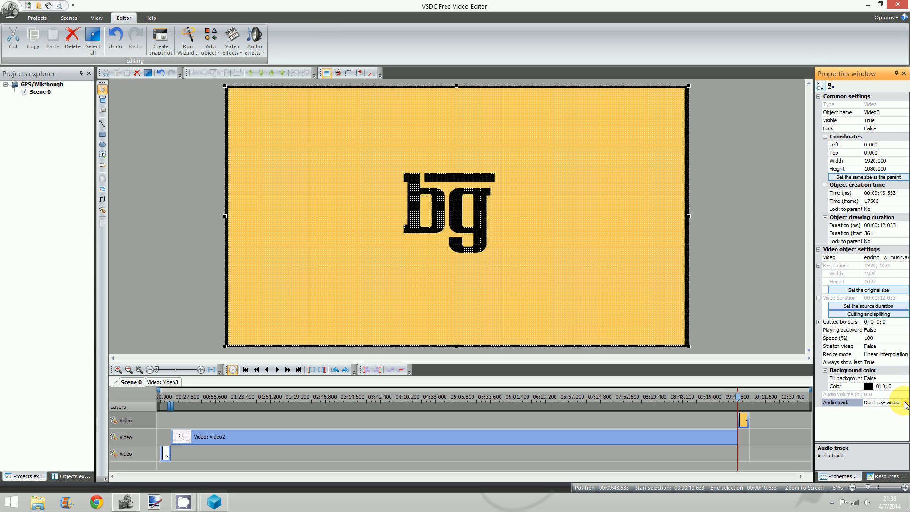
click(904, 403)
click(883, 418)
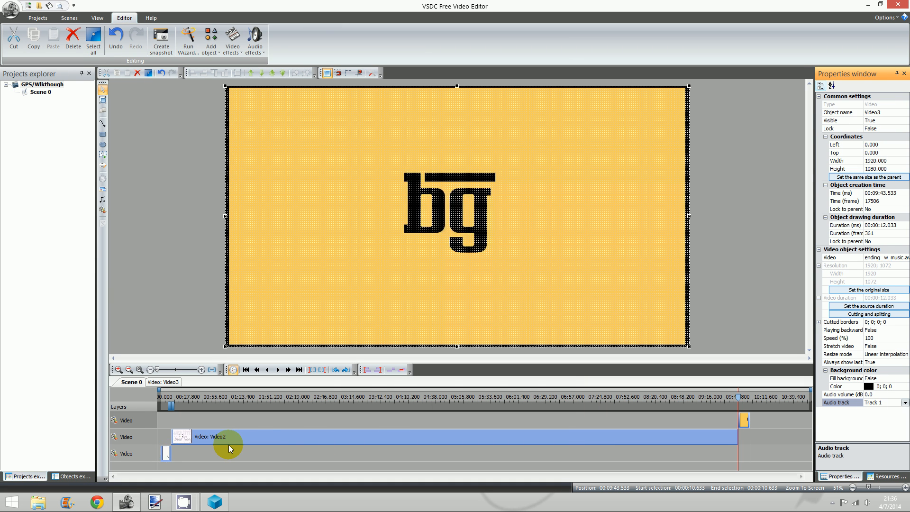
Step: Select the opening, main and ending clips in turn to review their order and properties
mouse_move(271, 434)
click(166, 455)
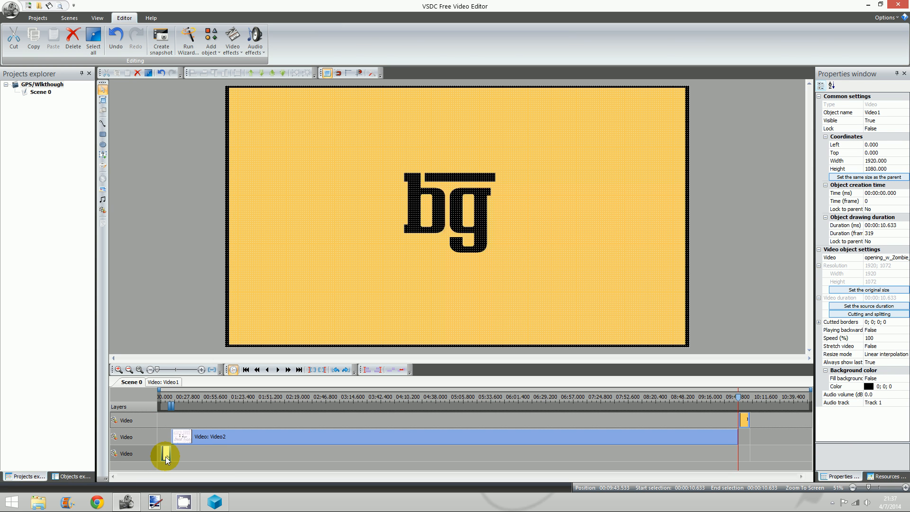
click(263, 439)
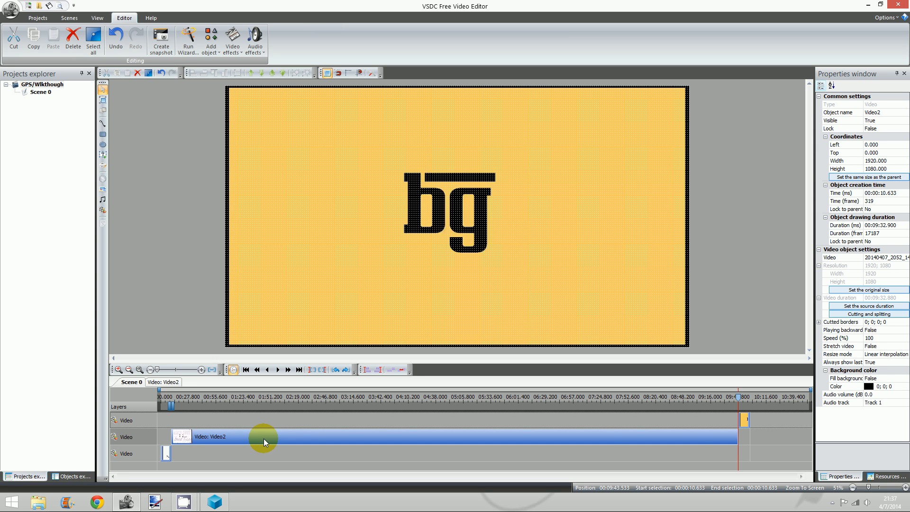
click(743, 419)
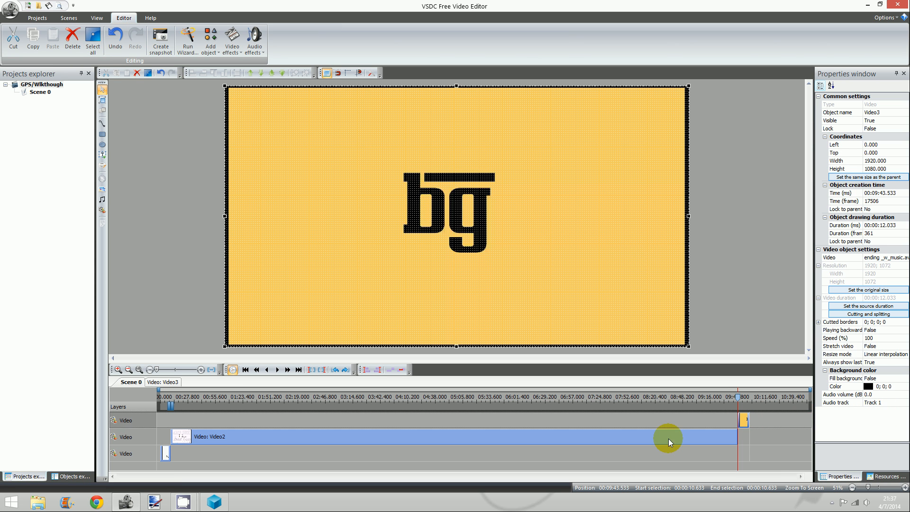
mouse_move(658, 443)
Step: Preview frames at several points along the timeline, from the opening clip through the main video to the ending clip
click(167, 397)
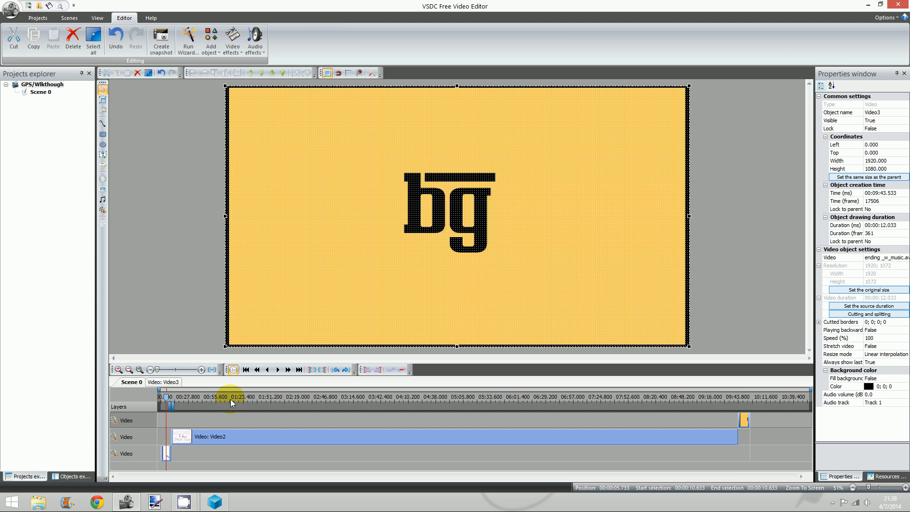
click(249, 399)
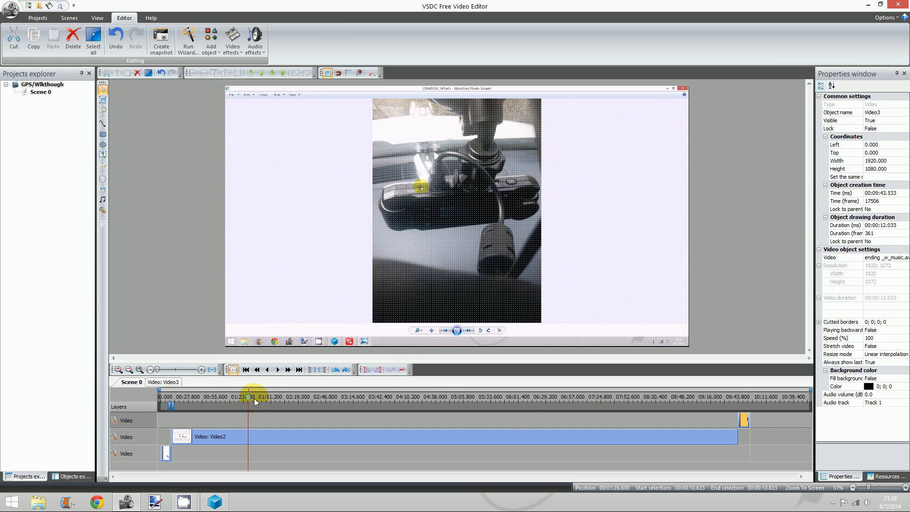
click(436, 400)
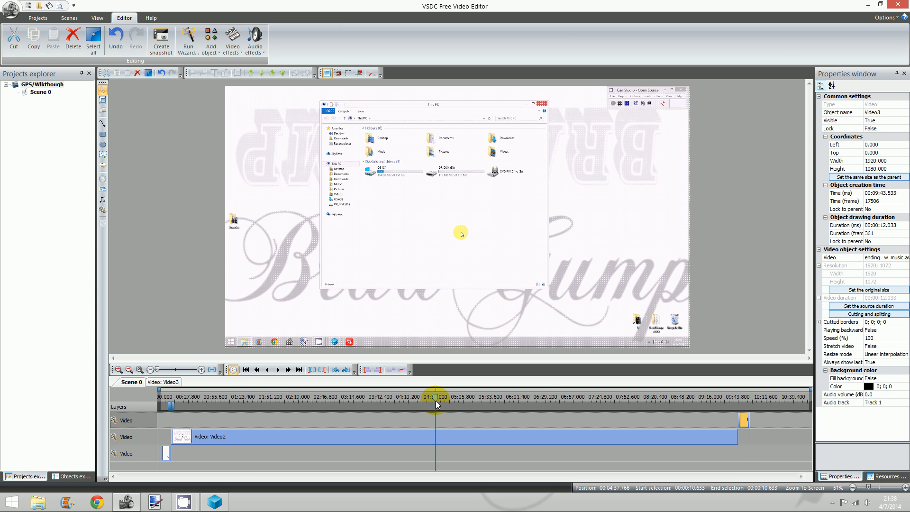
click(574, 398)
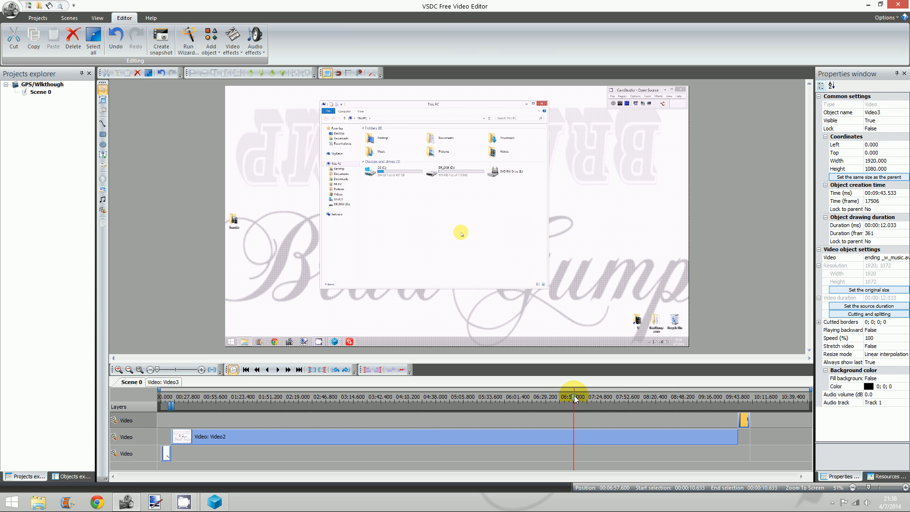
click(662, 397)
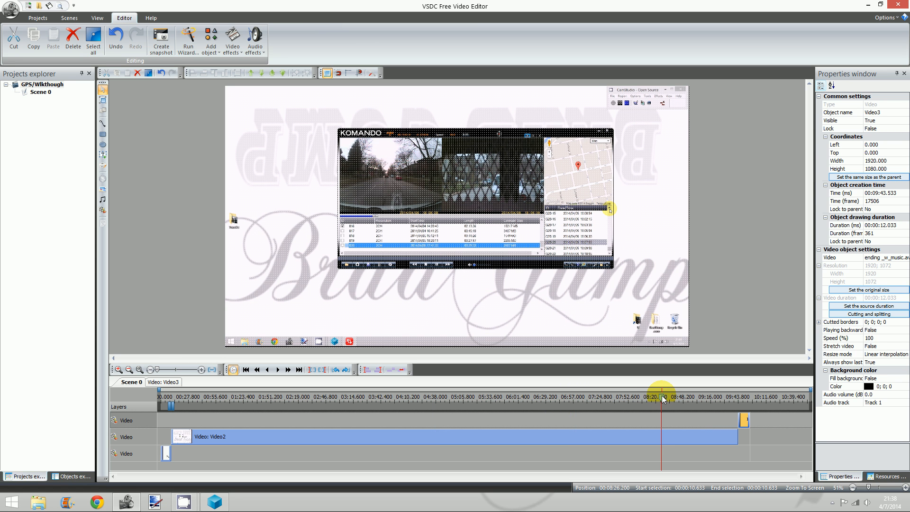
click(722, 396)
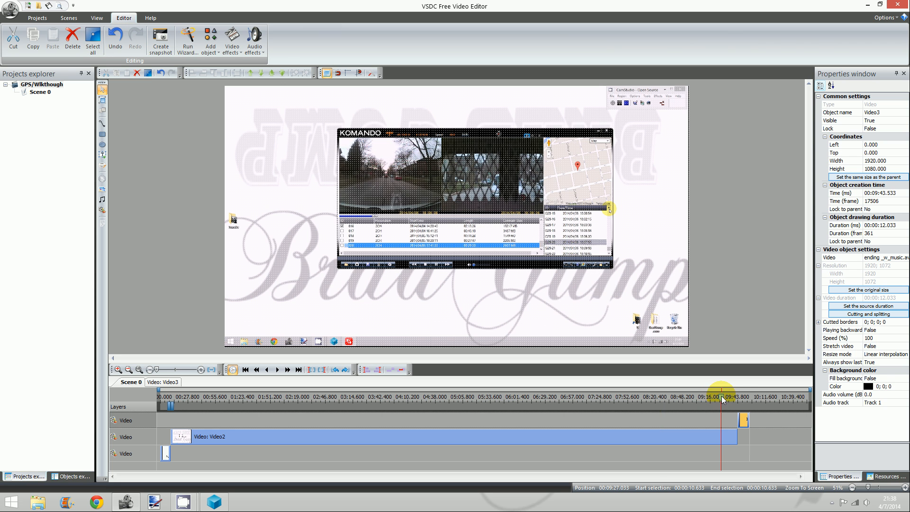
click(745, 398)
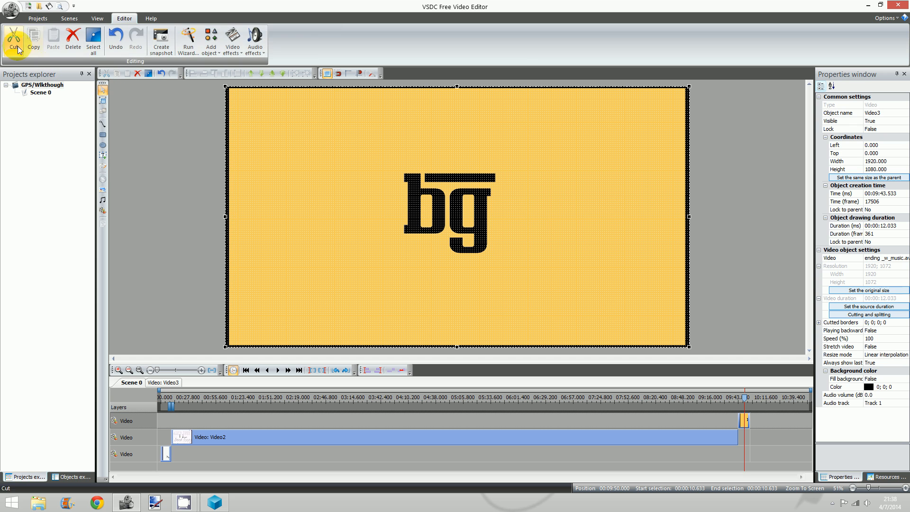
Step: Try to save the project under the name GPS/Wlkthough in the VideoEditor documents folder
click(39, 18)
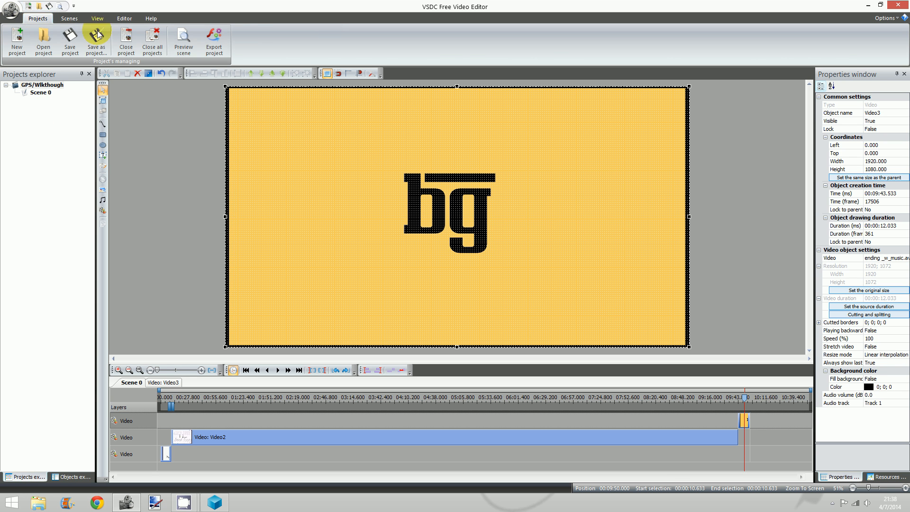
click(69, 40)
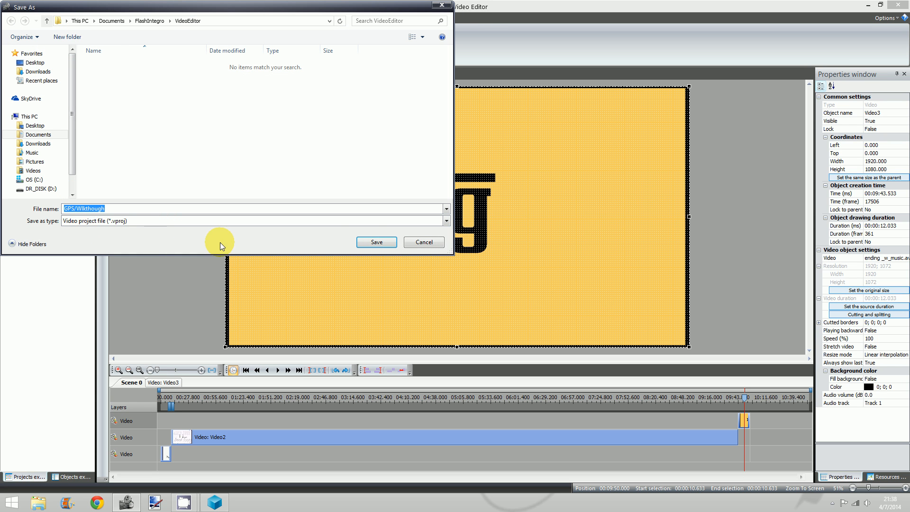
click(374, 243)
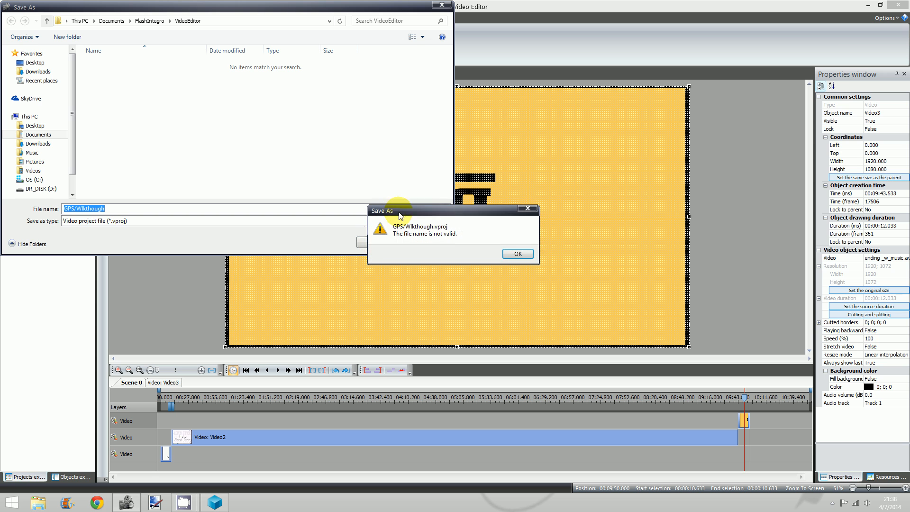
click(518, 255)
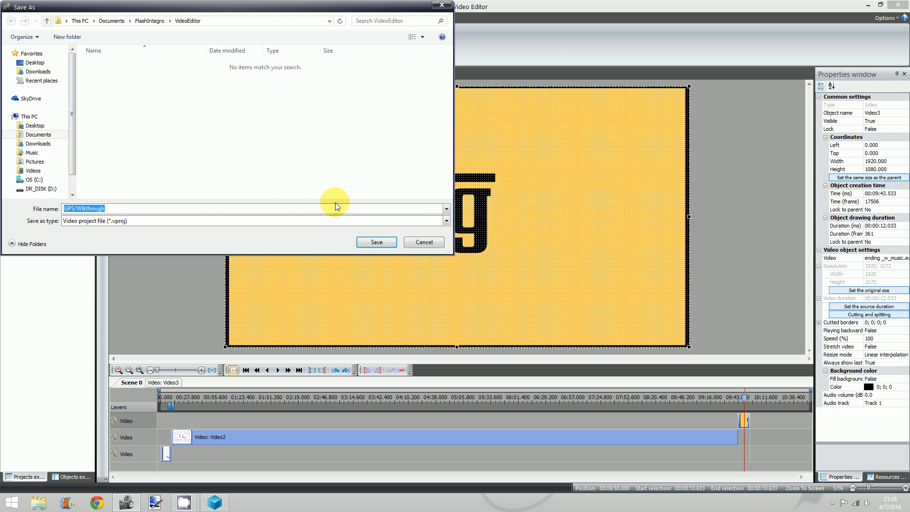
click(427, 242)
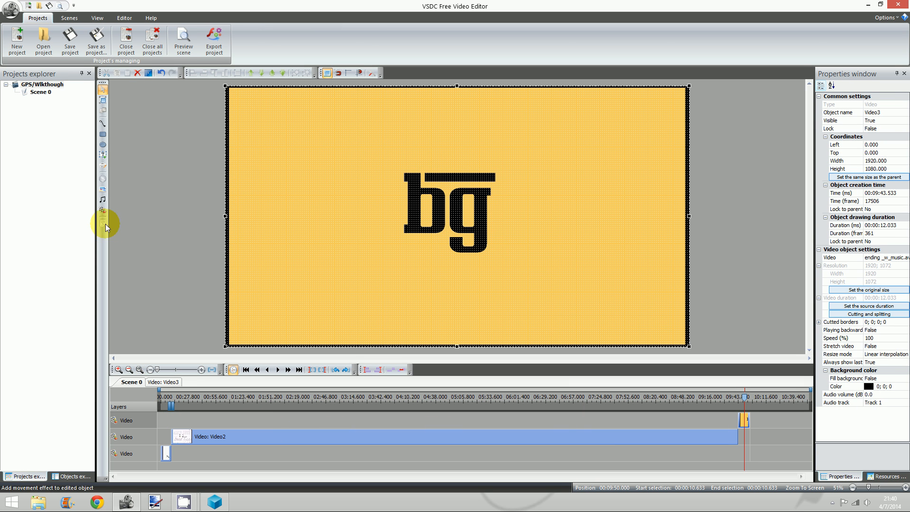
Step: Open the project's export window, decline the new version download and move the window clear for working
click(104, 200)
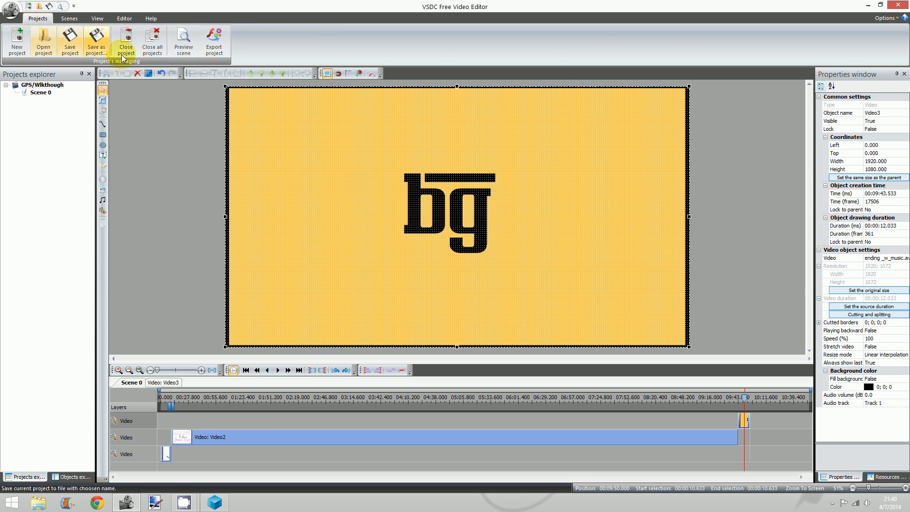
click(217, 50)
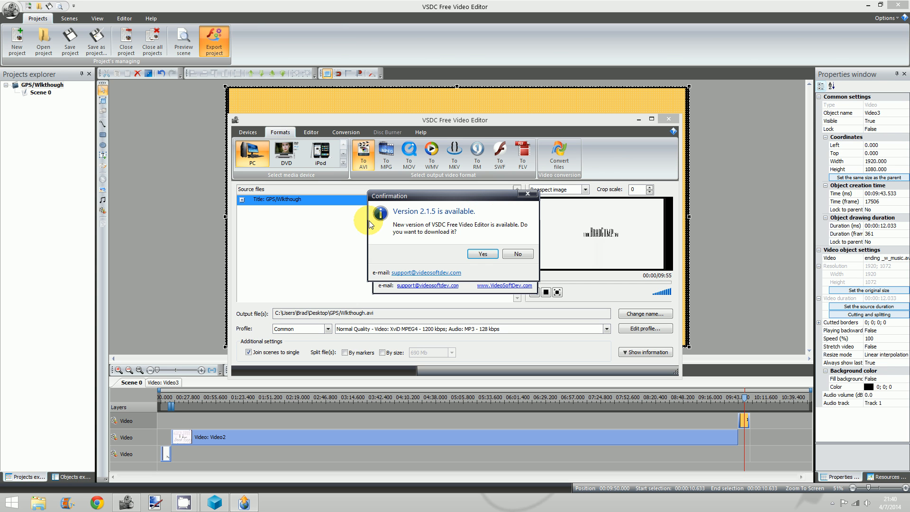
click(517, 255)
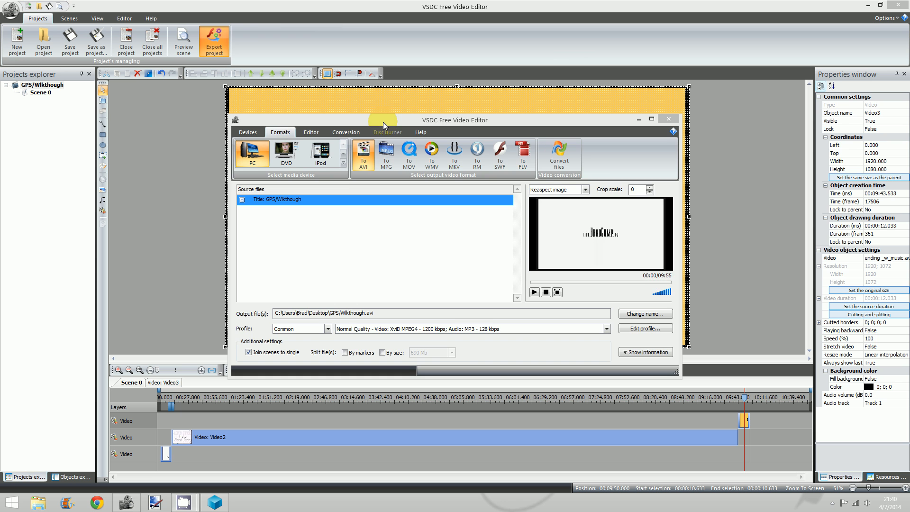
drag(383, 121, 341, 99)
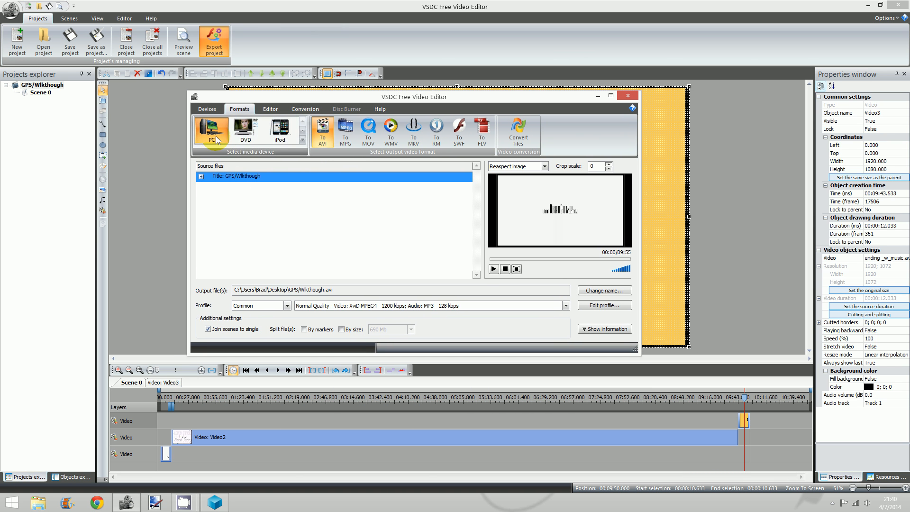
Step: Check the DVD output formats, return to PC as the media device and try to convert the project to AVI
click(245, 135)
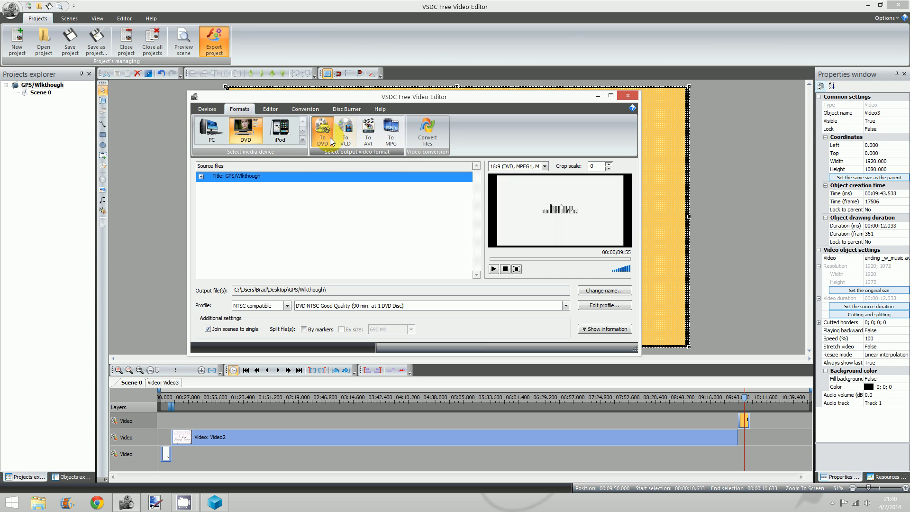
click(214, 126)
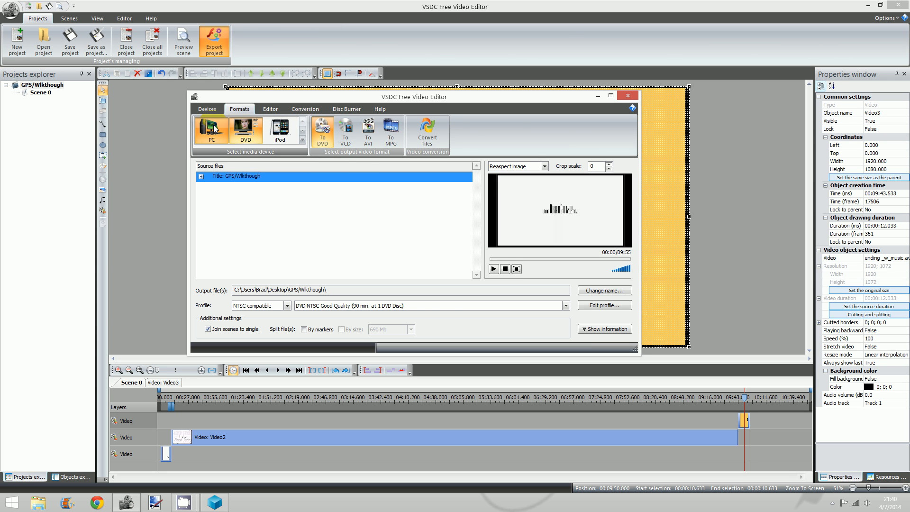
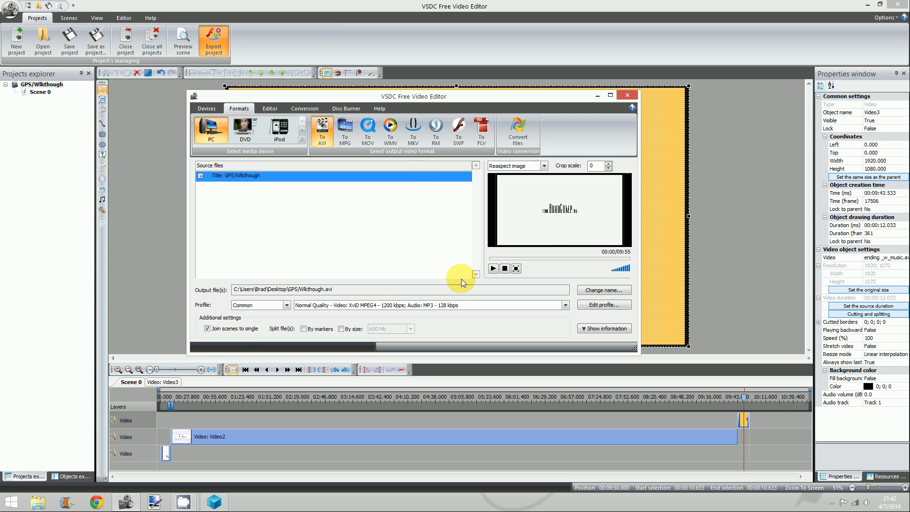
click(519, 129)
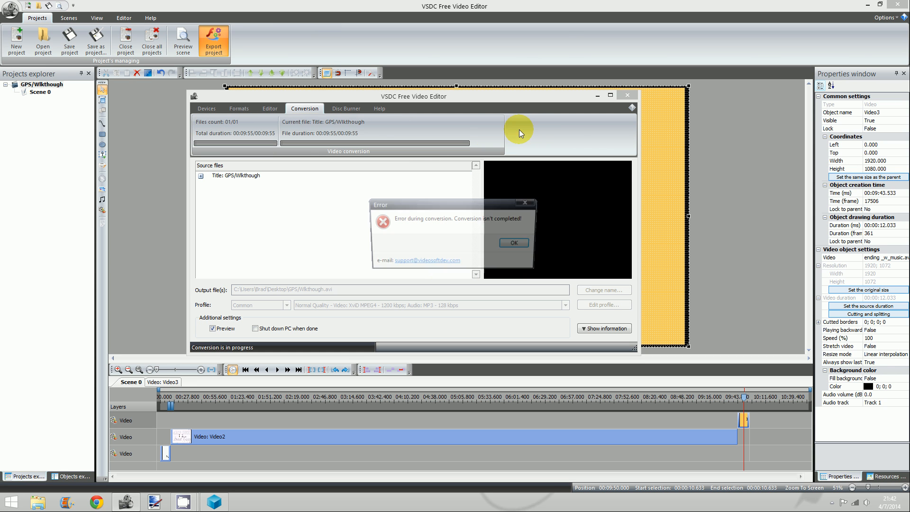
click(516, 244)
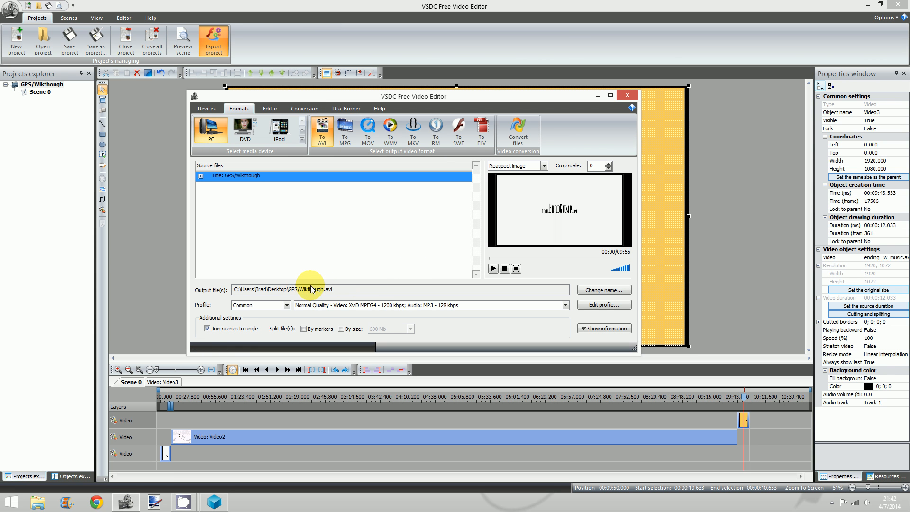
Step: Convert the project to Wlkthough.avi in the FINIAL_EDIT folder, with the conversion preview turned off and the window minimised
click(598, 295)
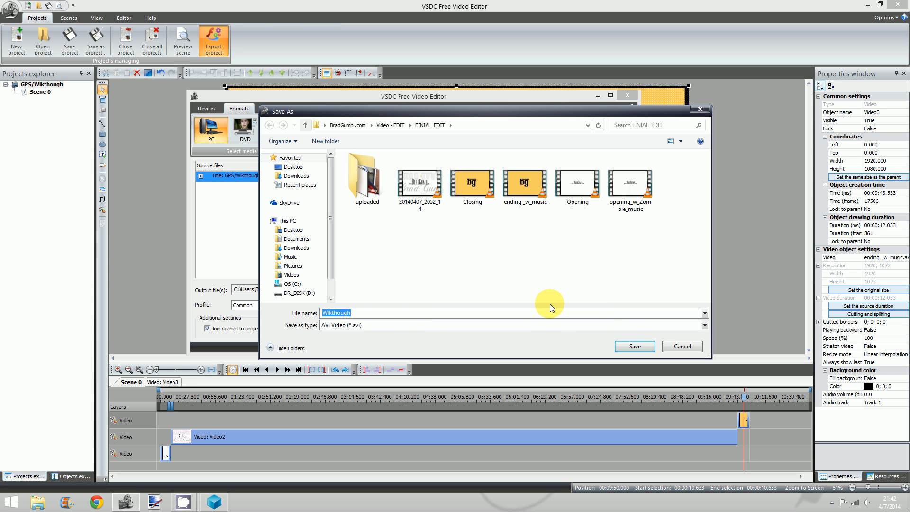
click(635, 346)
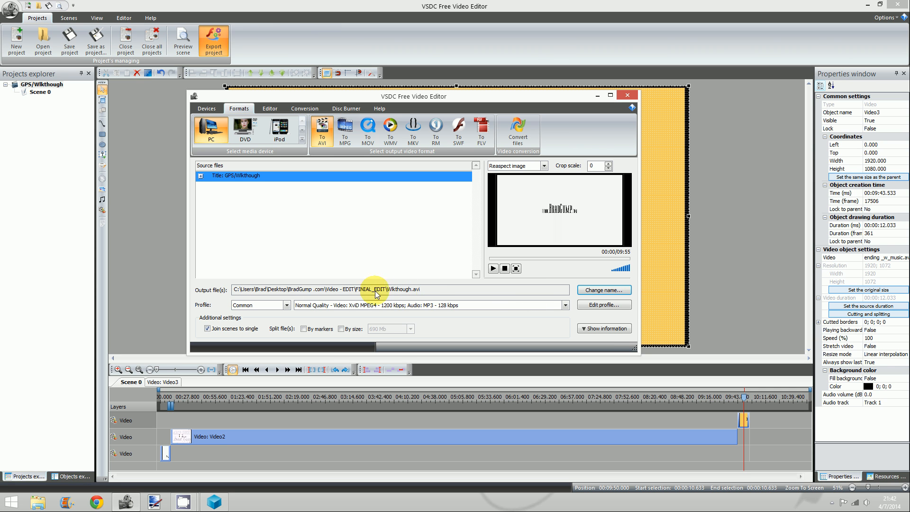
click(527, 134)
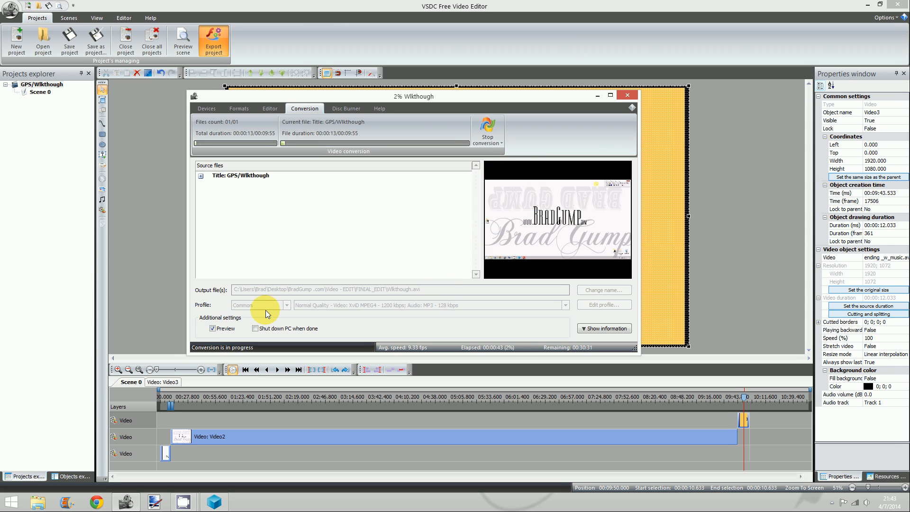
click(214, 328)
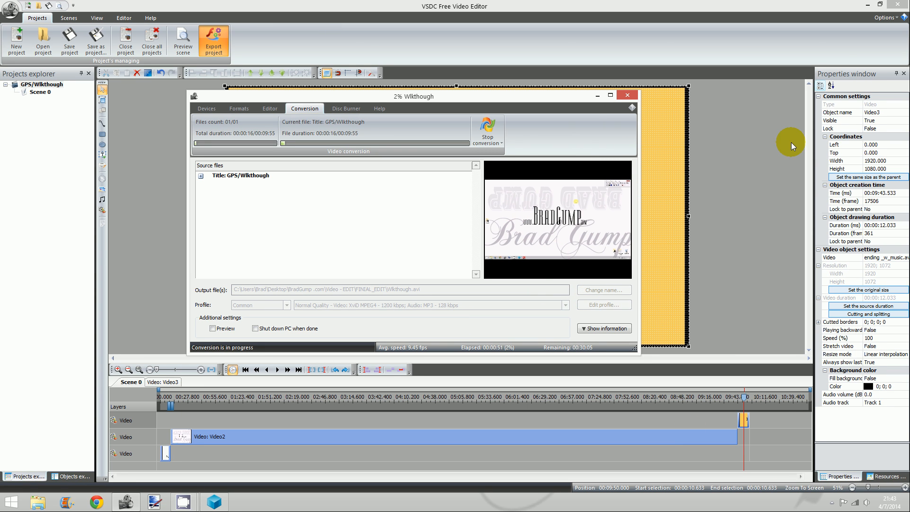
click(597, 95)
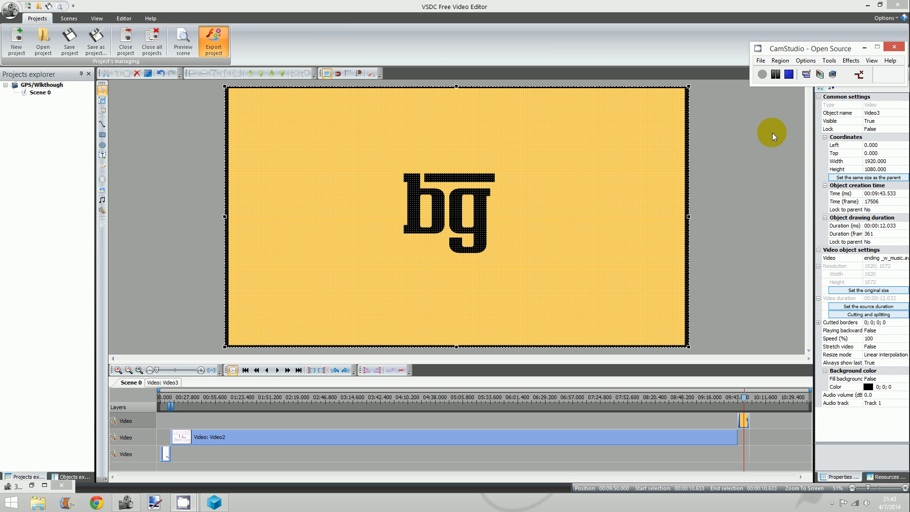
click(776, 75)
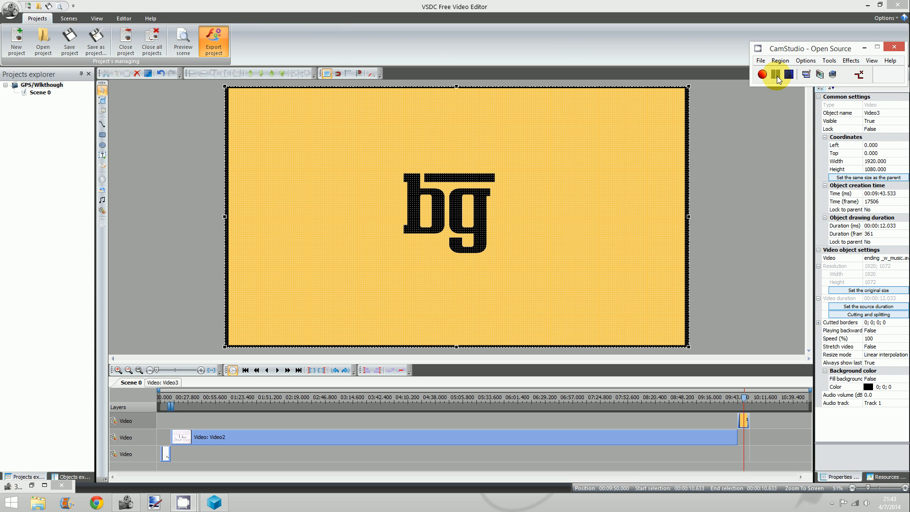
click(762, 74)
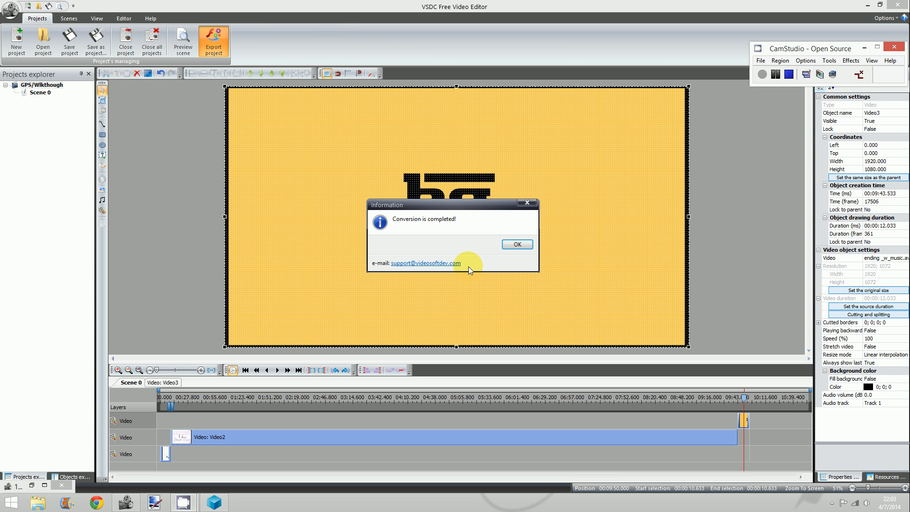
Step: Dismiss the conversion notice, restore and close the export window, and minimise the editor to show the desktop
click(518, 244)
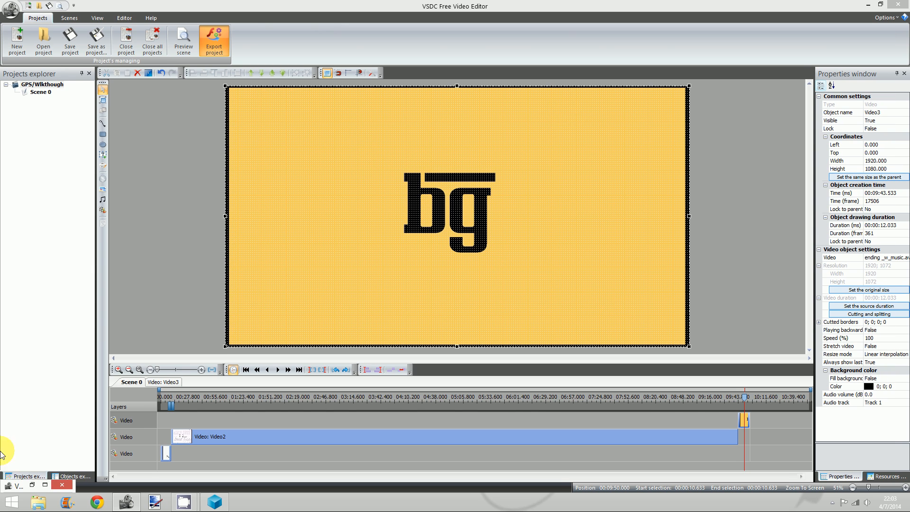
click(31, 486)
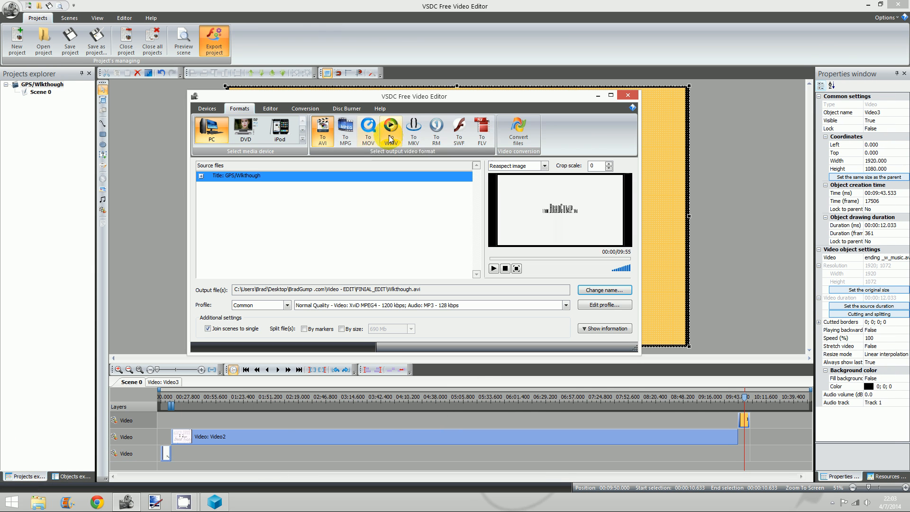
click(626, 98)
click(867, 6)
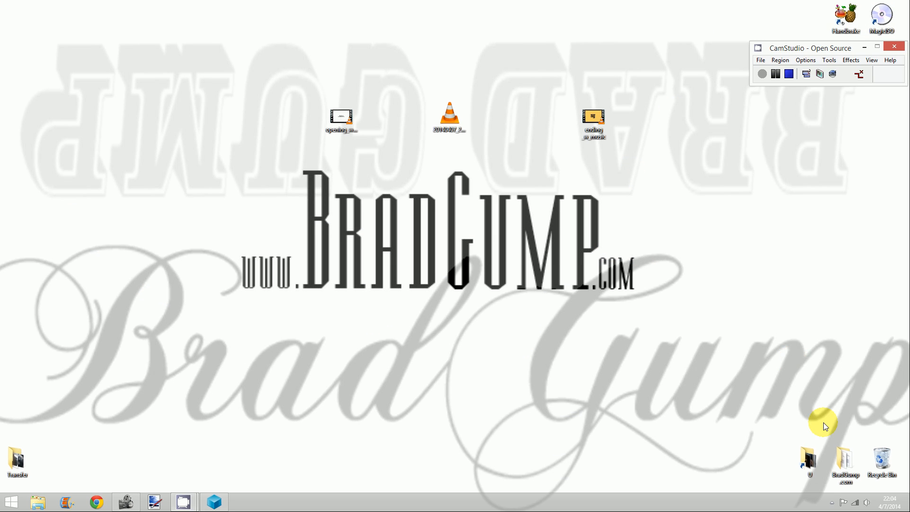
Step: Move the exported Wlkthough video from the Video - EDIT\FINIAL_EDIT folder to the desktop and close the folder
double_click(848, 458)
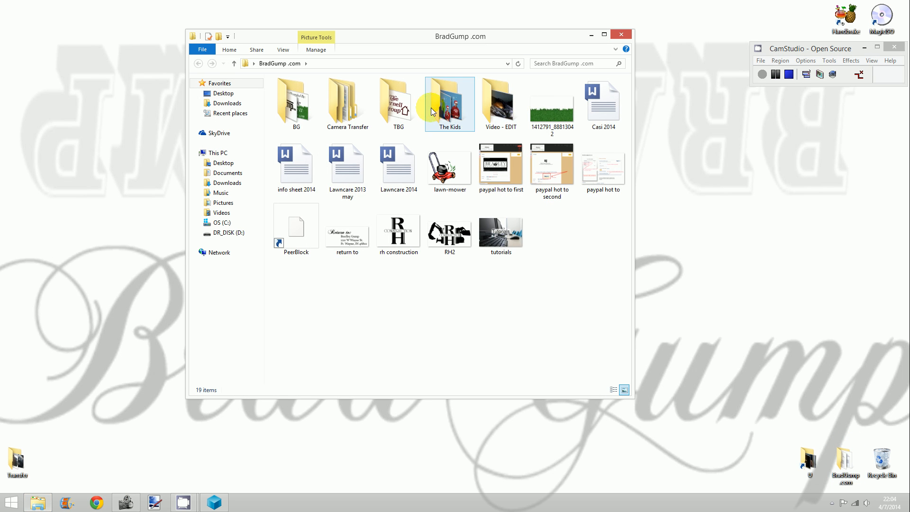
double_click(489, 108)
double_click(290, 93)
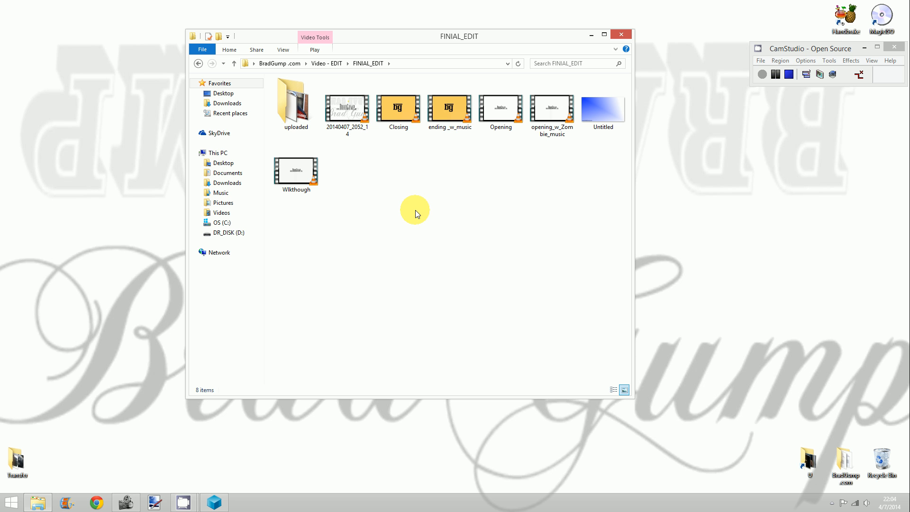
drag(298, 176, 746, 204)
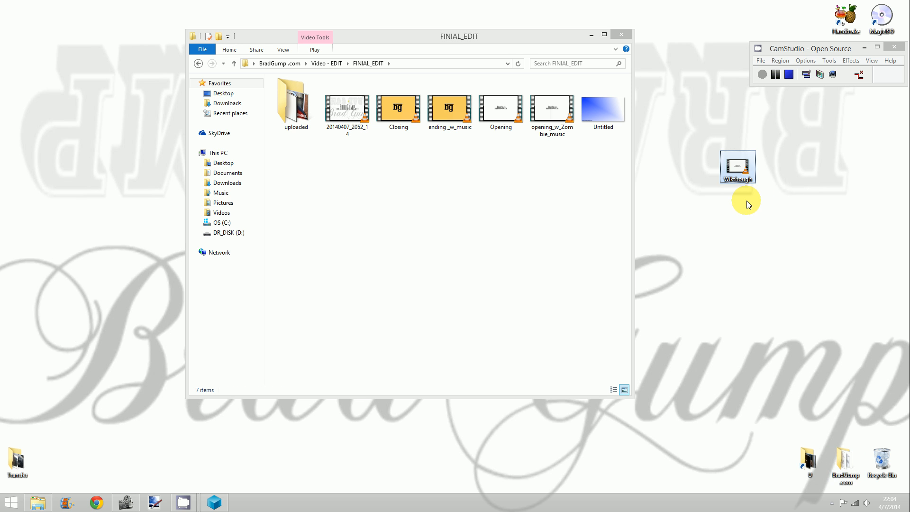
click(622, 35)
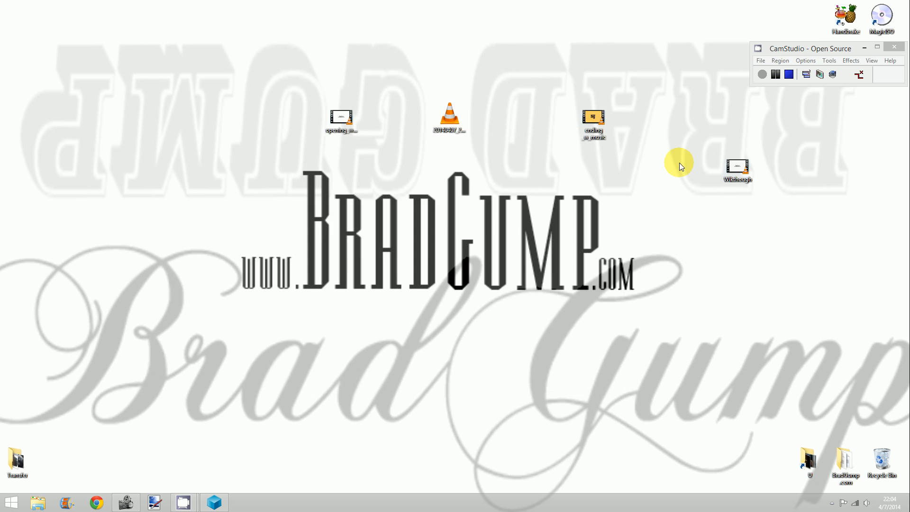
Step: Play the Wlkthough video from the desktop at reduced volume, check its opening, the end of the main part and the ending, and close the player
double_click(736, 175)
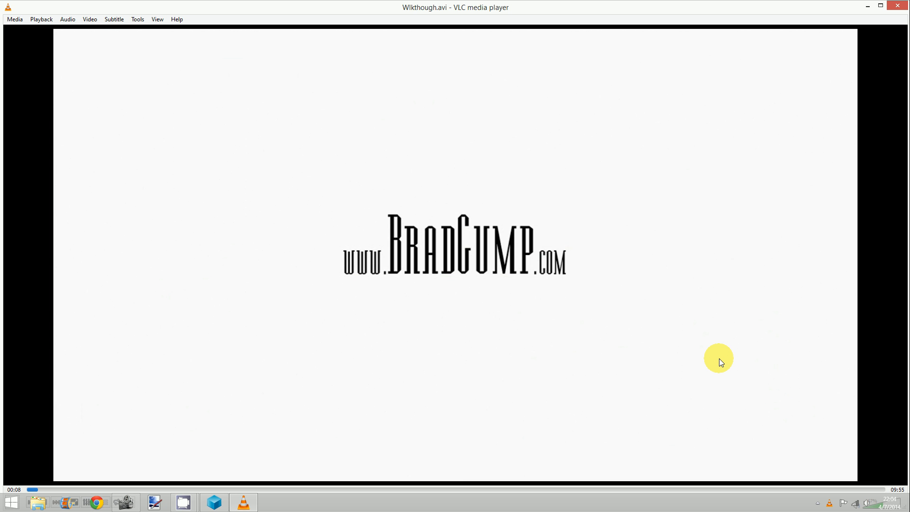
scroll(719, 359, down, 7)
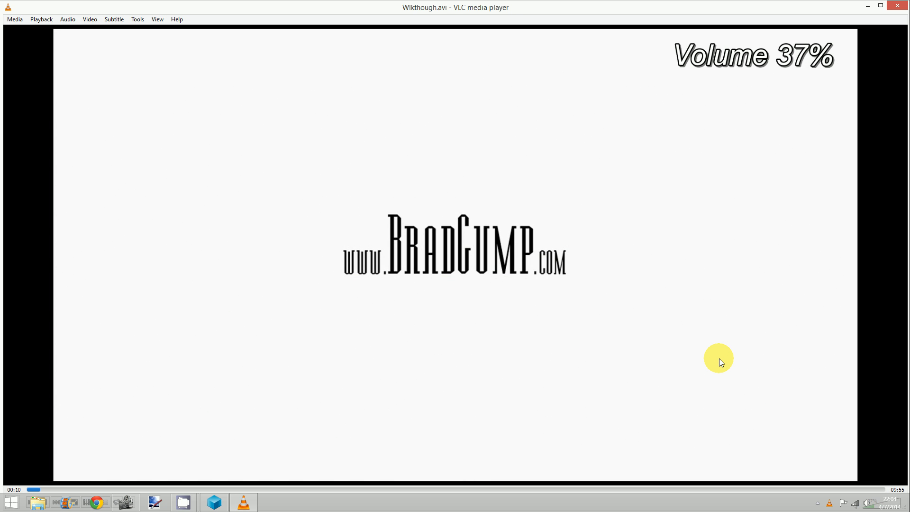
scroll(721, 363, down, 1)
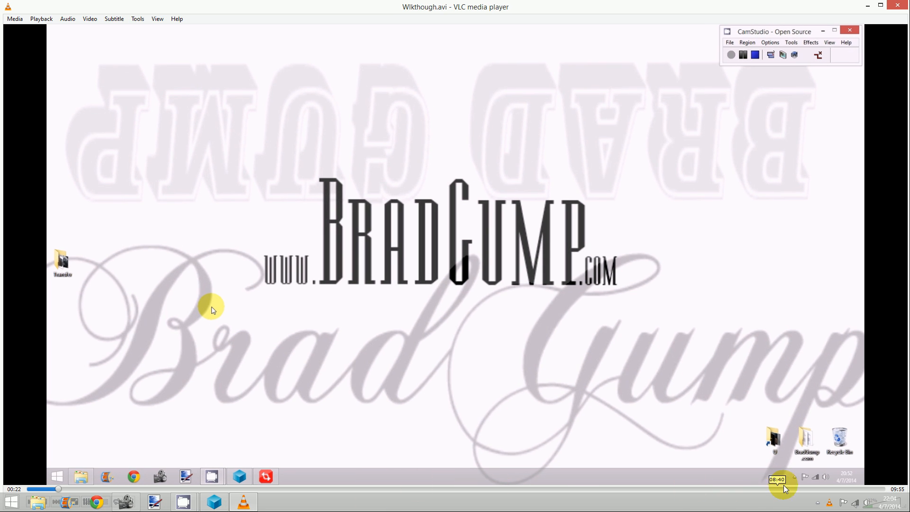
click(809, 491)
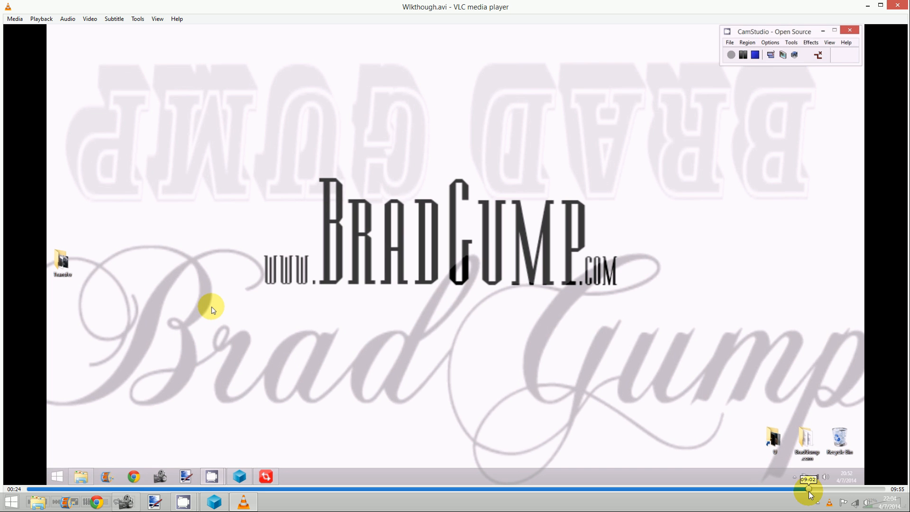
click(852, 491)
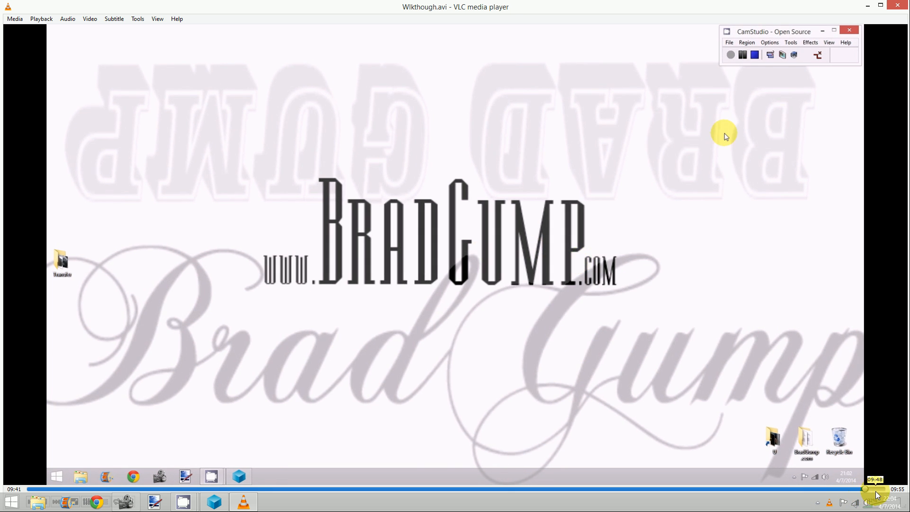
click(875, 491)
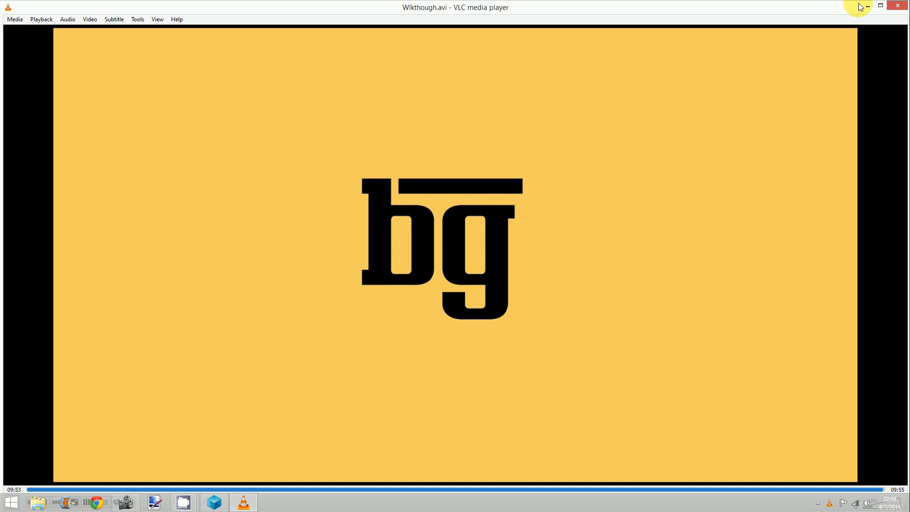
click(898, 6)
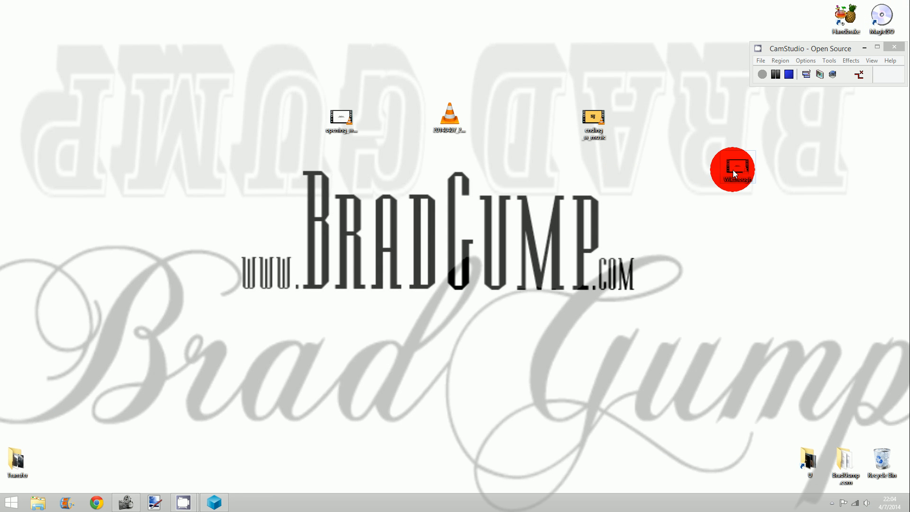
Step: Move the Wlkthough video across the desktop to below the opening clip, check its file size in its properties, and shift it slightly lower
drag(733, 171, 262, 223)
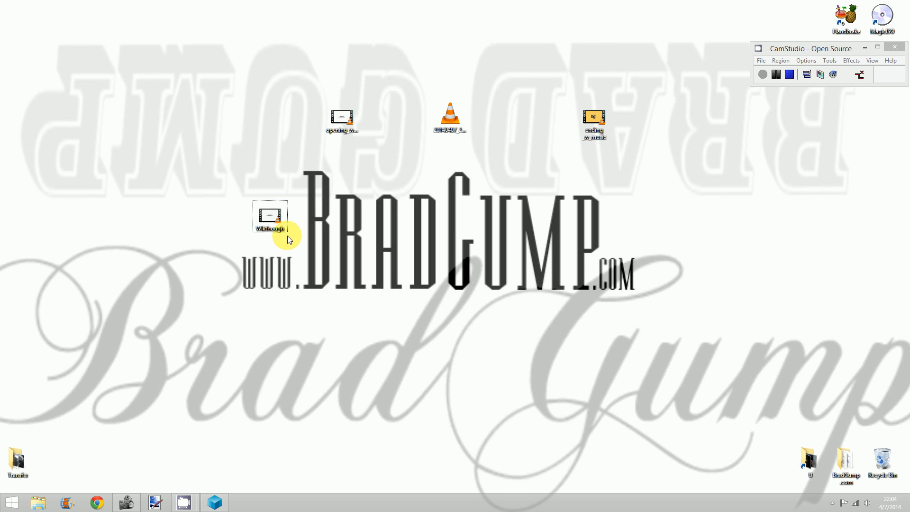
right_click(277, 220)
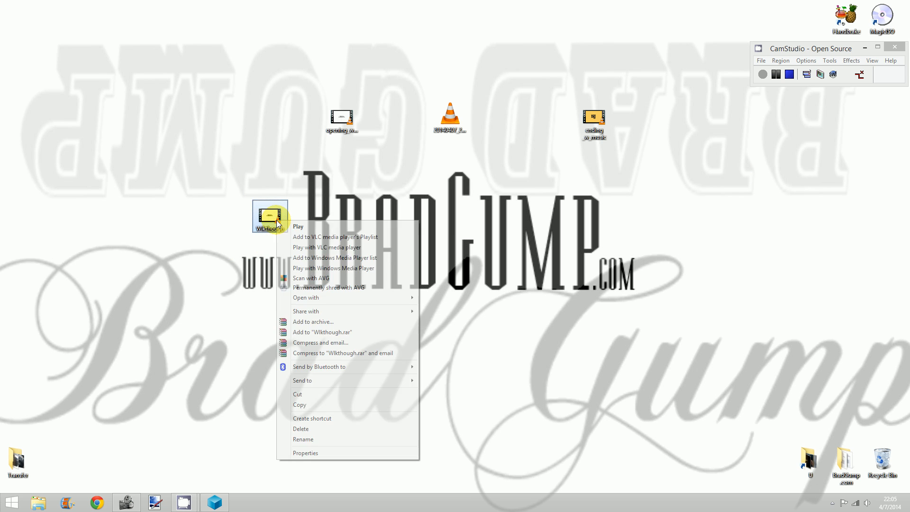
click(306, 454)
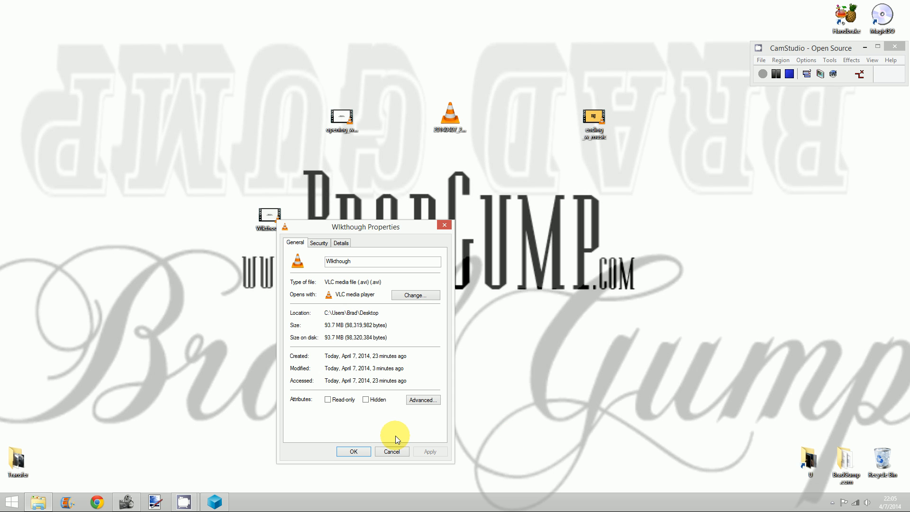
click(352, 452)
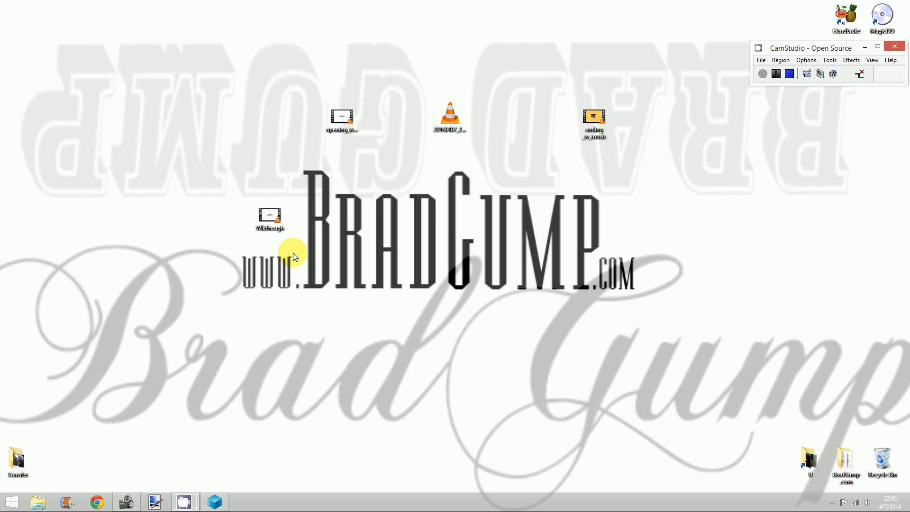
drag(275, 219, 243, 270)
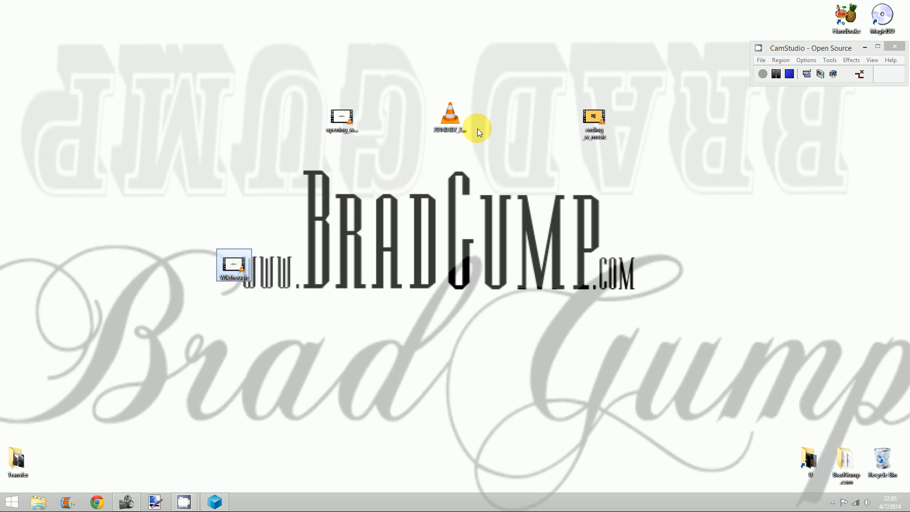
Step: Check the file size of the original recording 20140407_2052_14 in its properties, and move its icon above the opening and ending clips
right_click(454, 121)
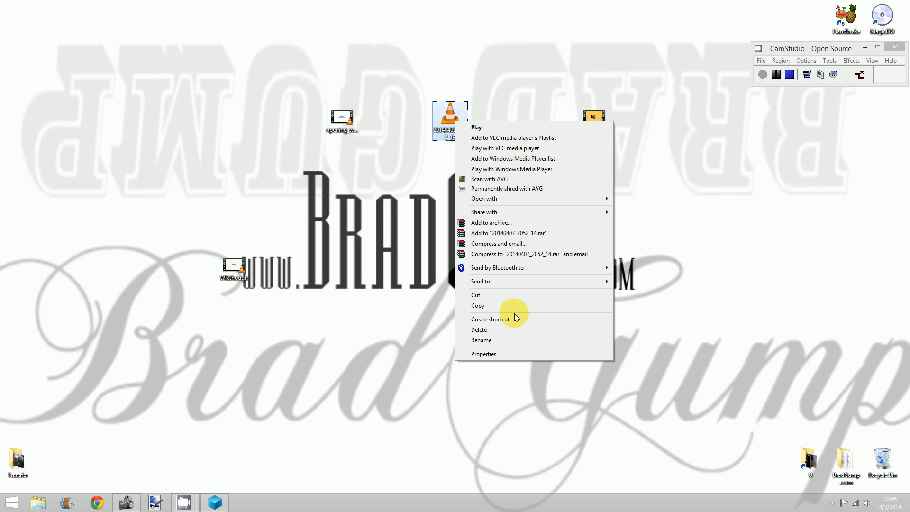
click(482, 355)
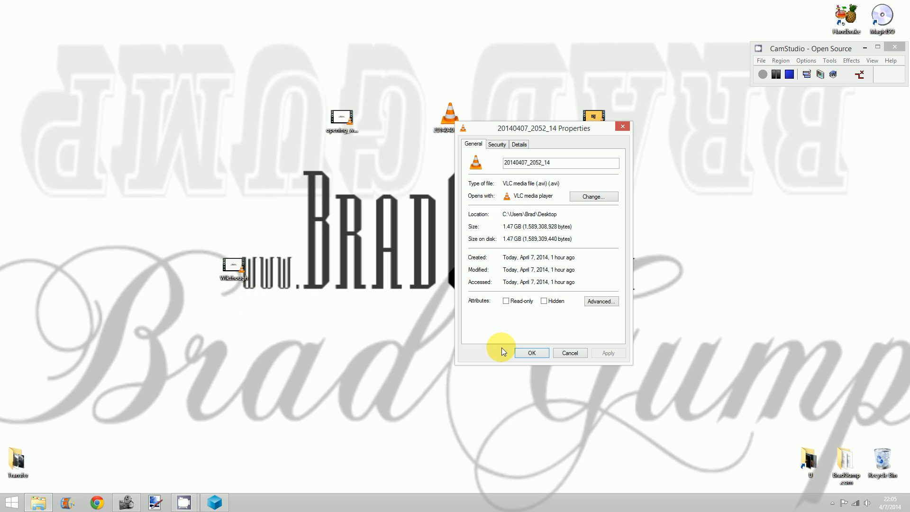
click(541, 353)
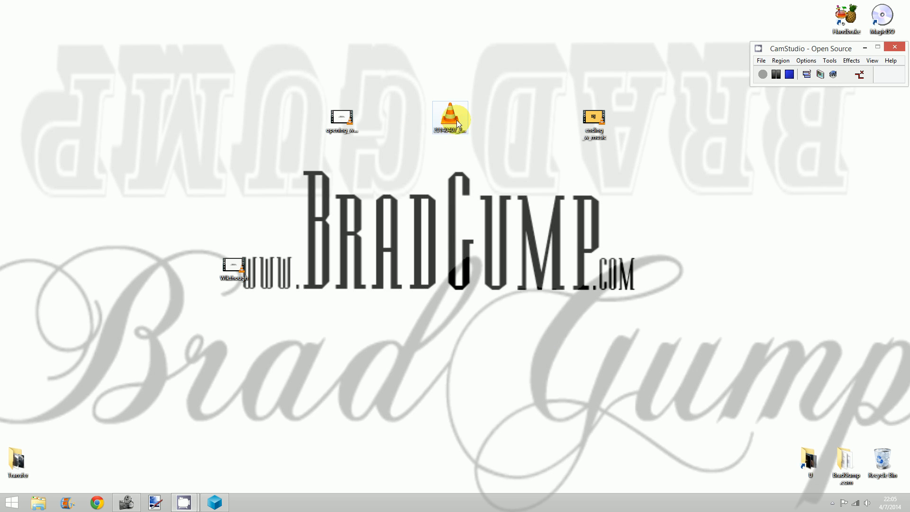
drag(456, 121, 452, 47)
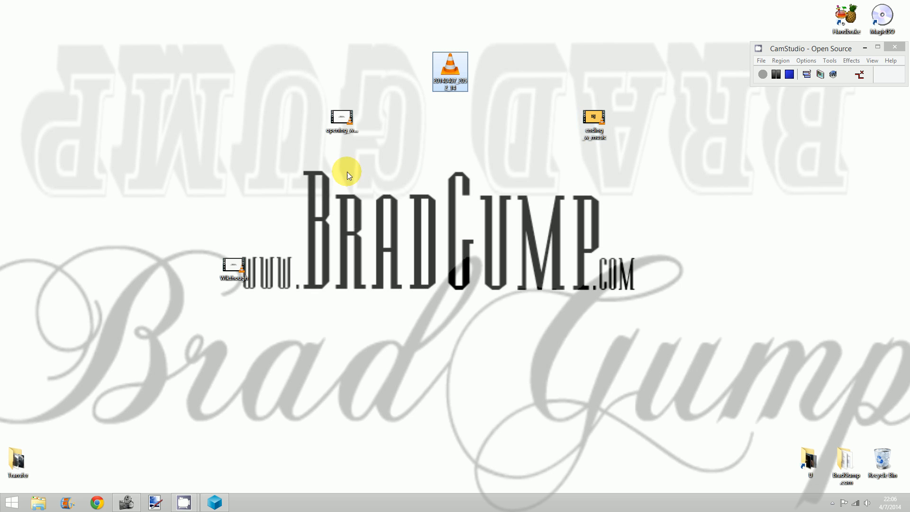
mouse_move(241, 274)
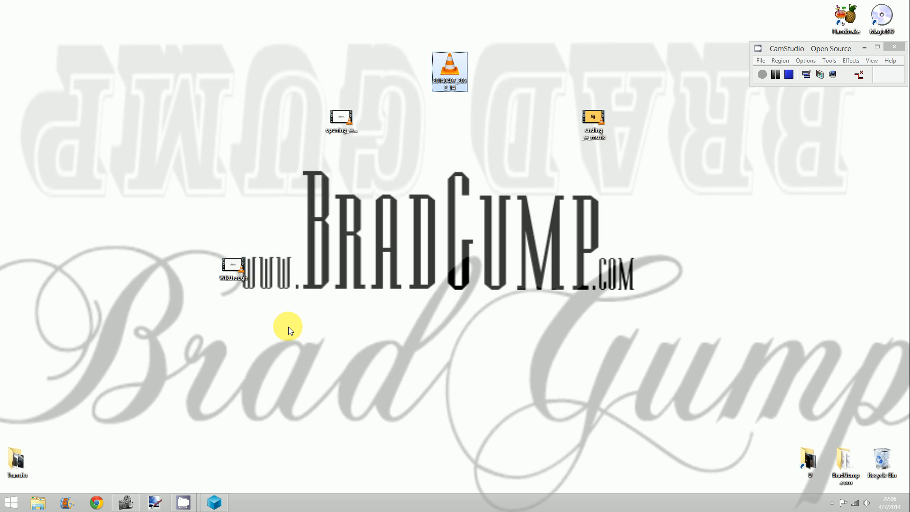
mouse_move(236, 249)
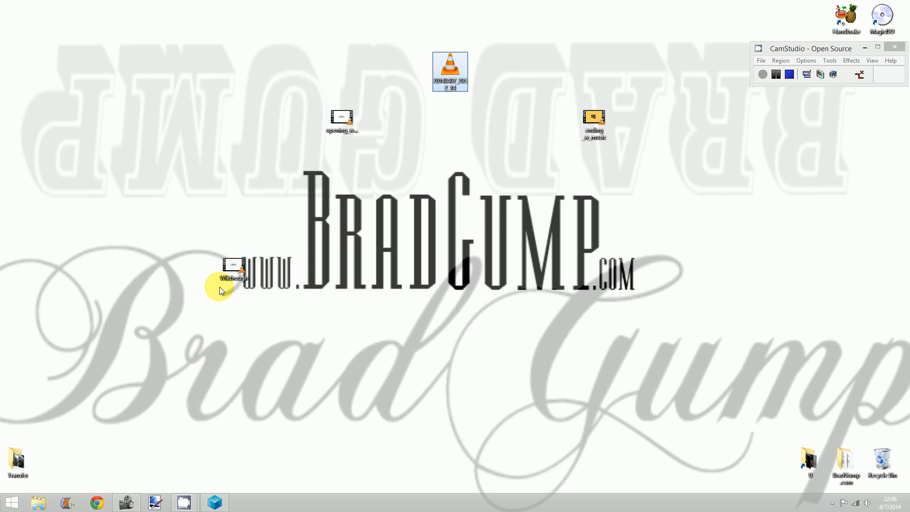
drag(224, 271, 246, 217)
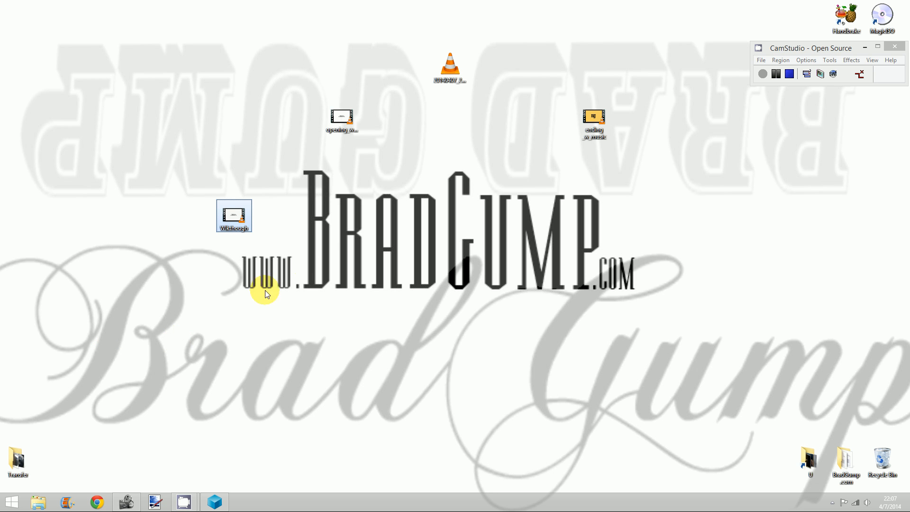
drag(328, 217, 666, 234)
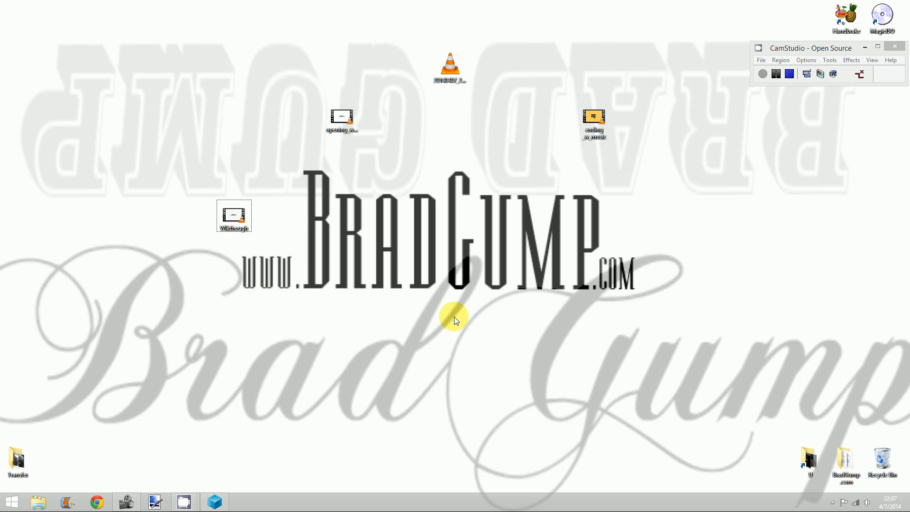